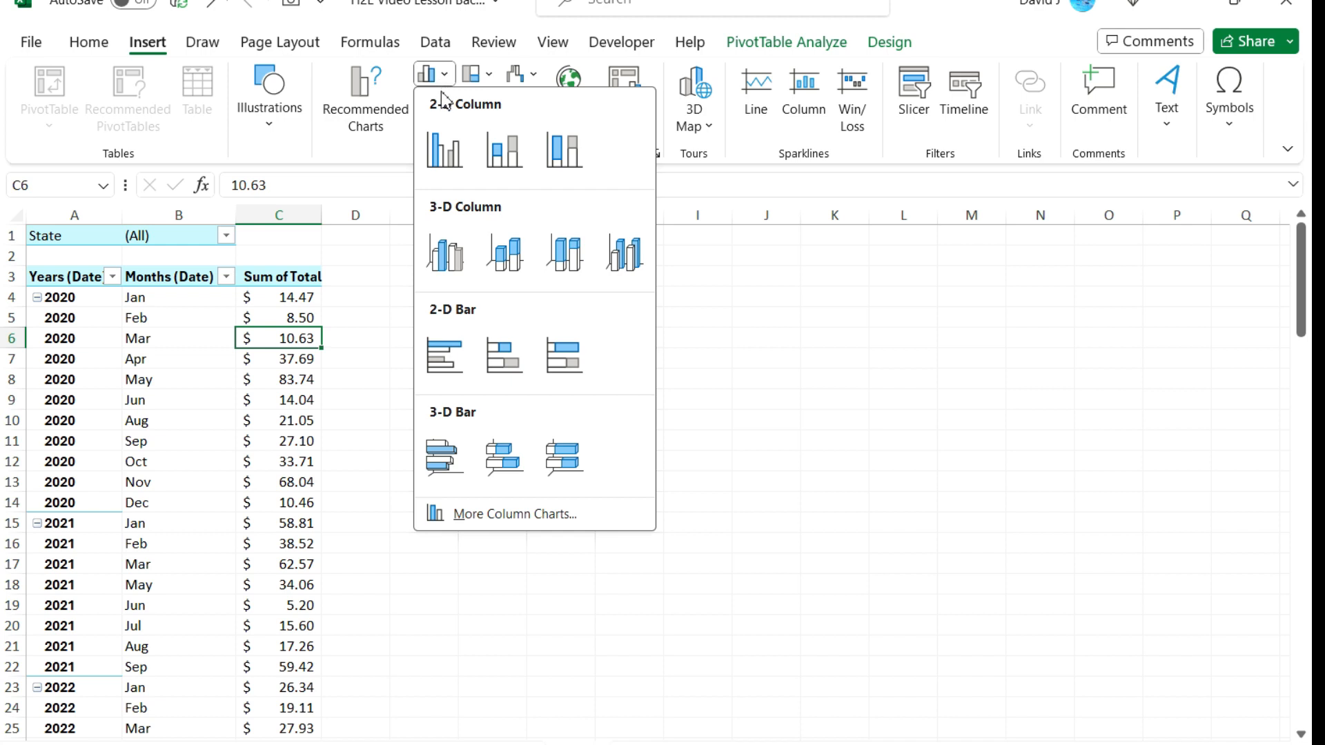
# - Insert a 2-D clustered column PivotChart beside the PivotTable and enlarge it to span about D2 to O22
pyautogui.click(442, 153)
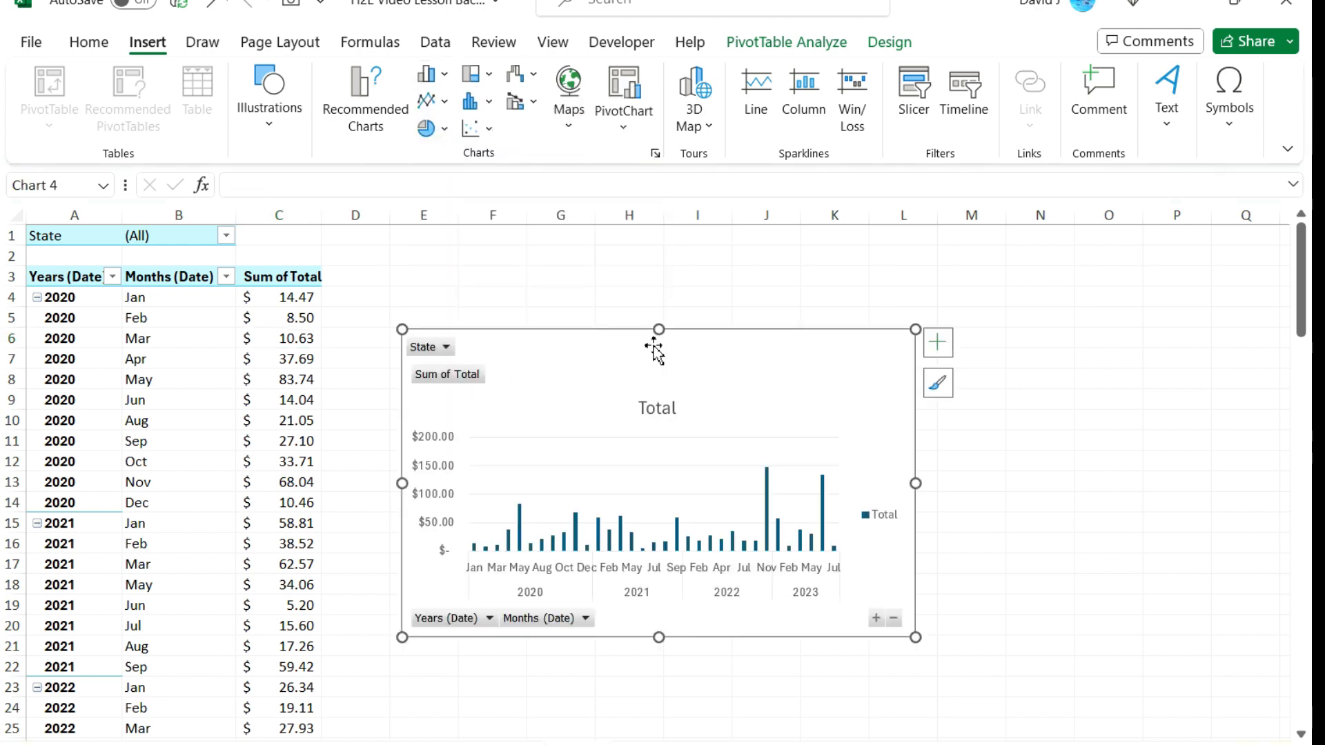
pyautogui.moveTo(713, 349); pyautogui.dragTo(659, 270)
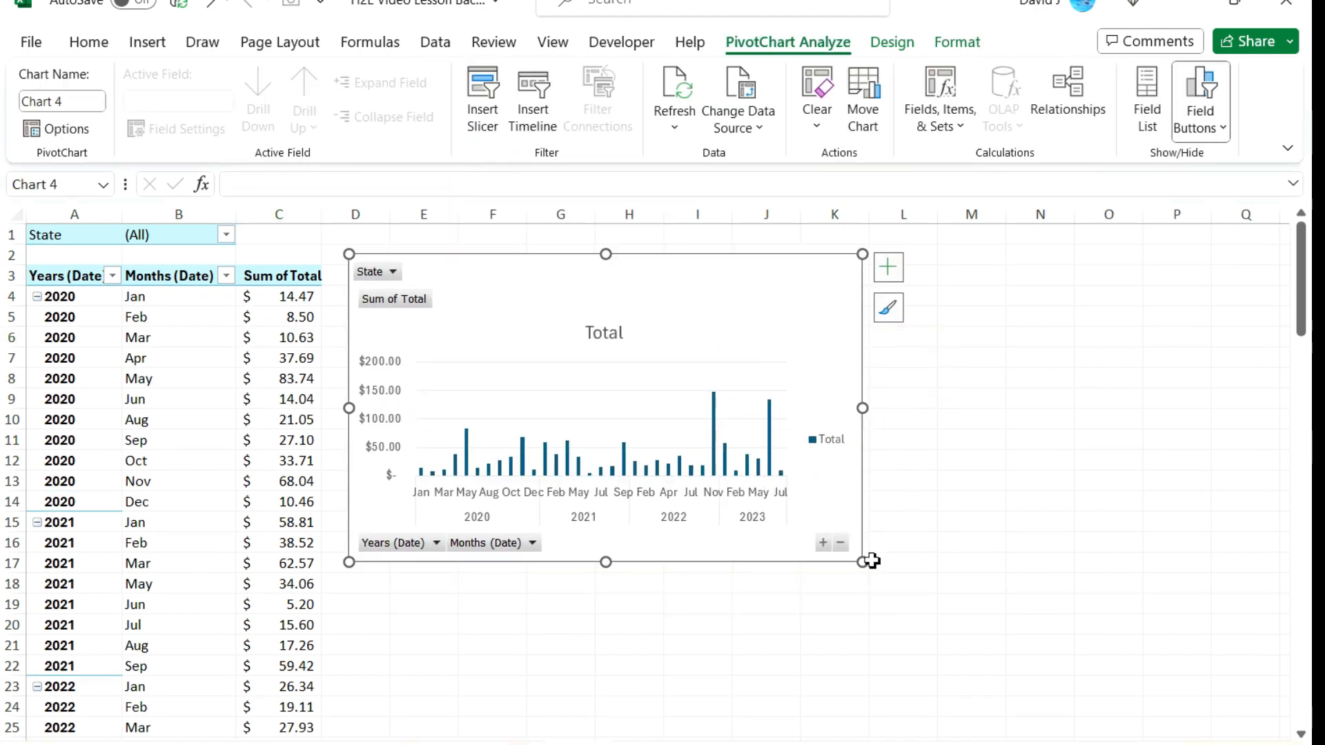
pyautogui.moveTo(862, 561)
pyautogui.mouseDown()
pyautogui.moveTo(1102, 648)
pyautogui.moveTo(1107, 663)
pyautogui.mouseUp()
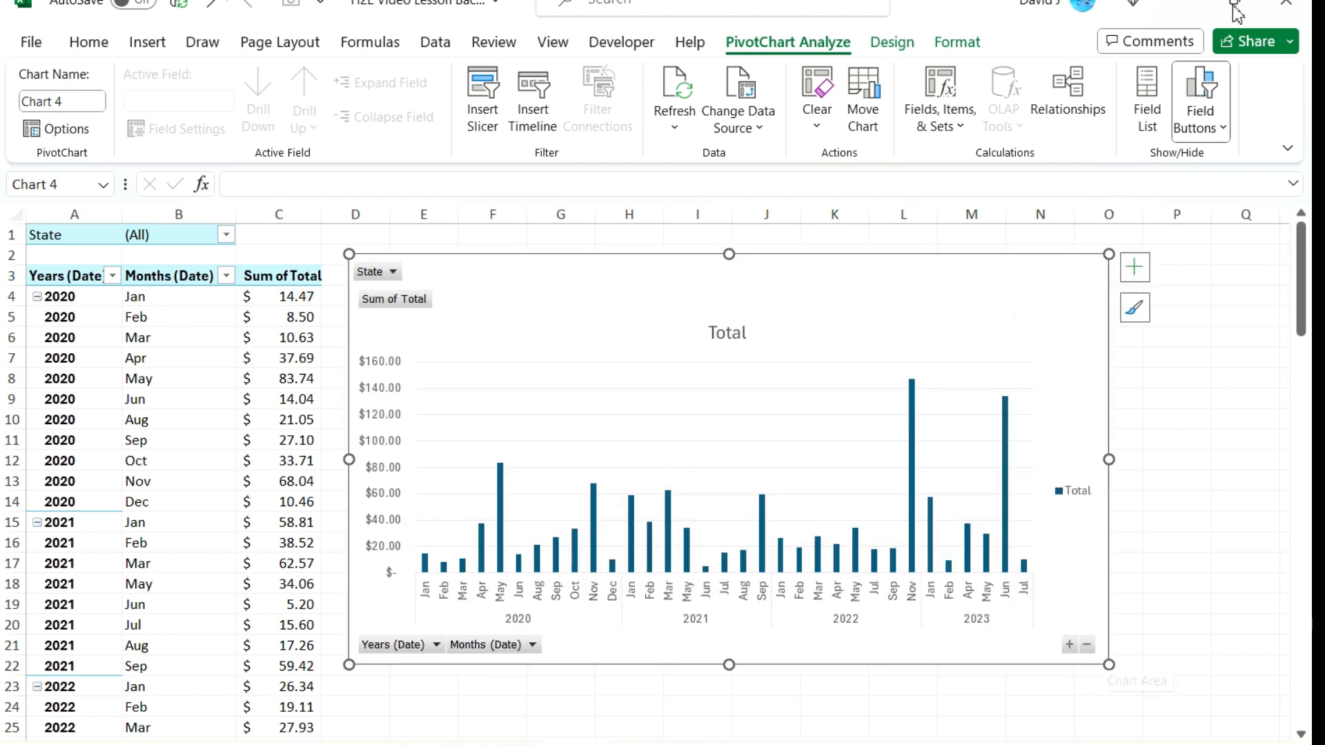
# - Hide all field buttons on the PivotChart and delete its legend
pyautogui.click(1200, 84)
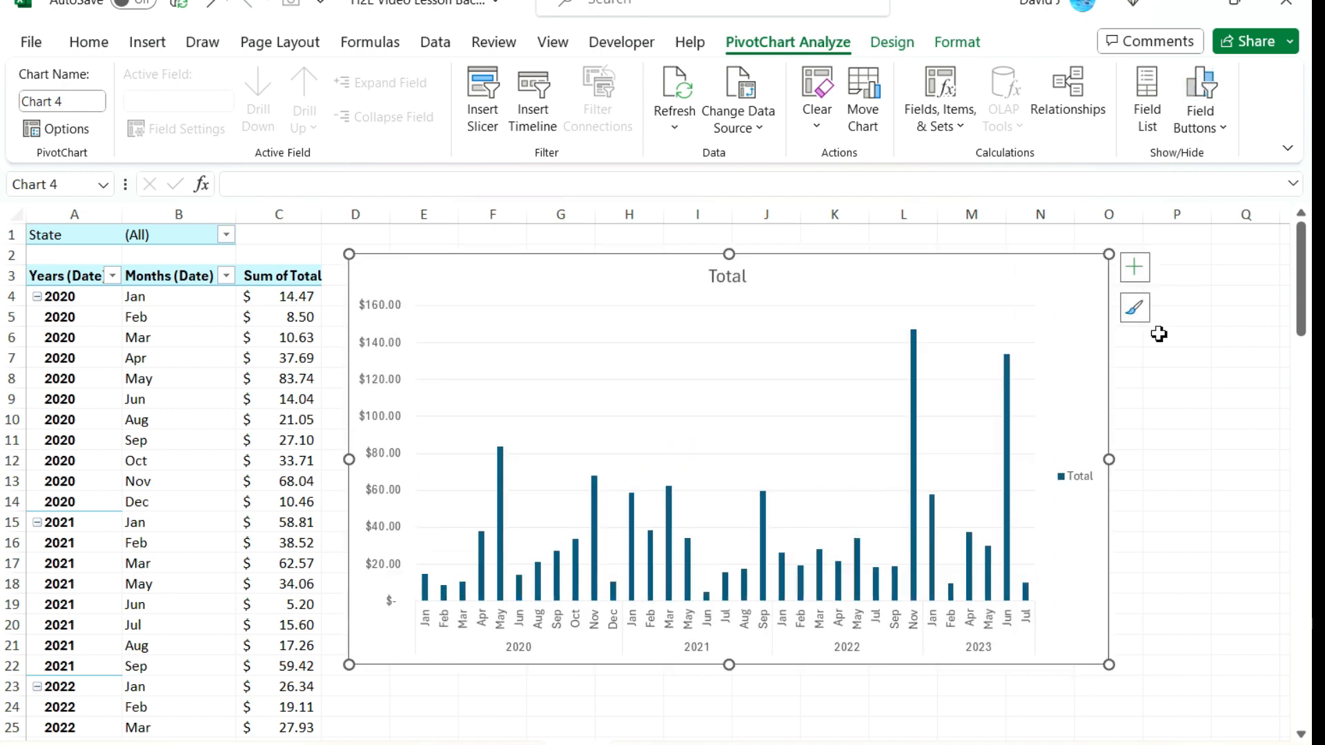
pyautogui.click(1082, 489)
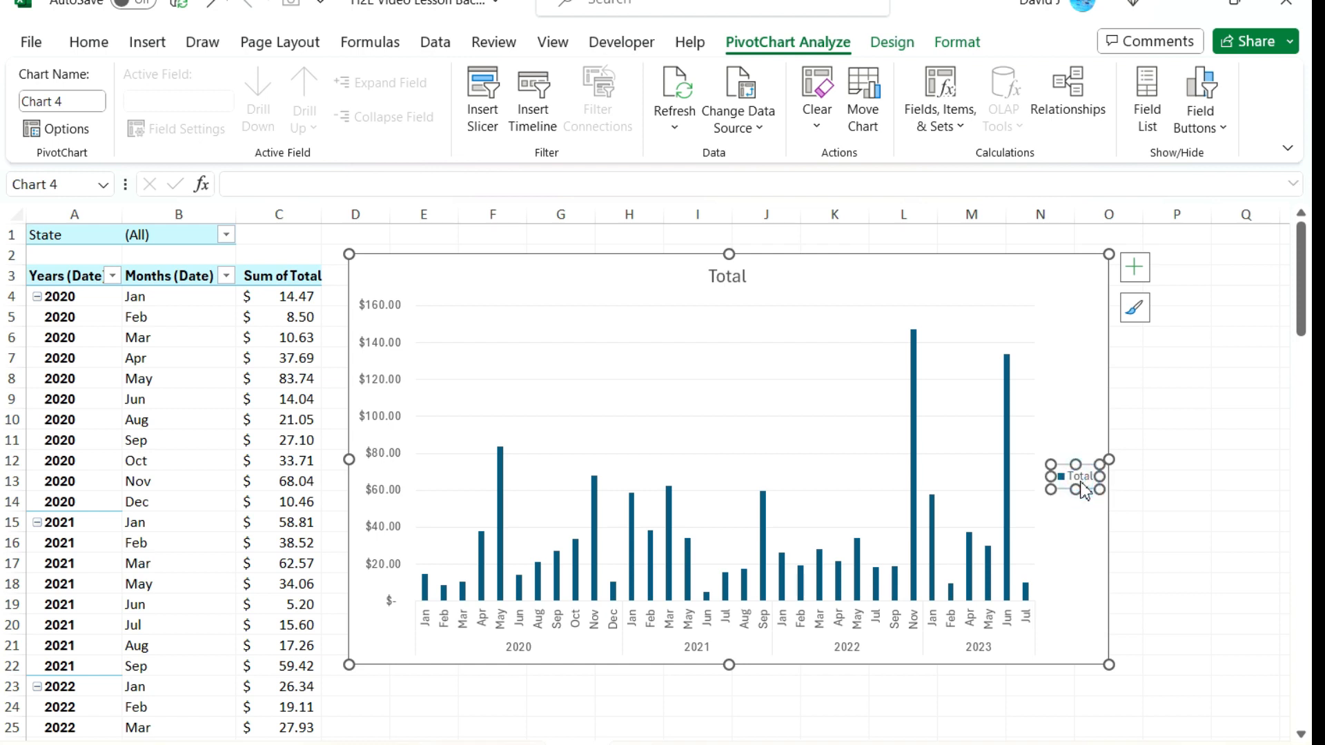
pyautogui.press('Delete')
# - Move the chart down so its top edge sits at about row 4, leaving empty rows above it
pyautogui.click(741, 288)
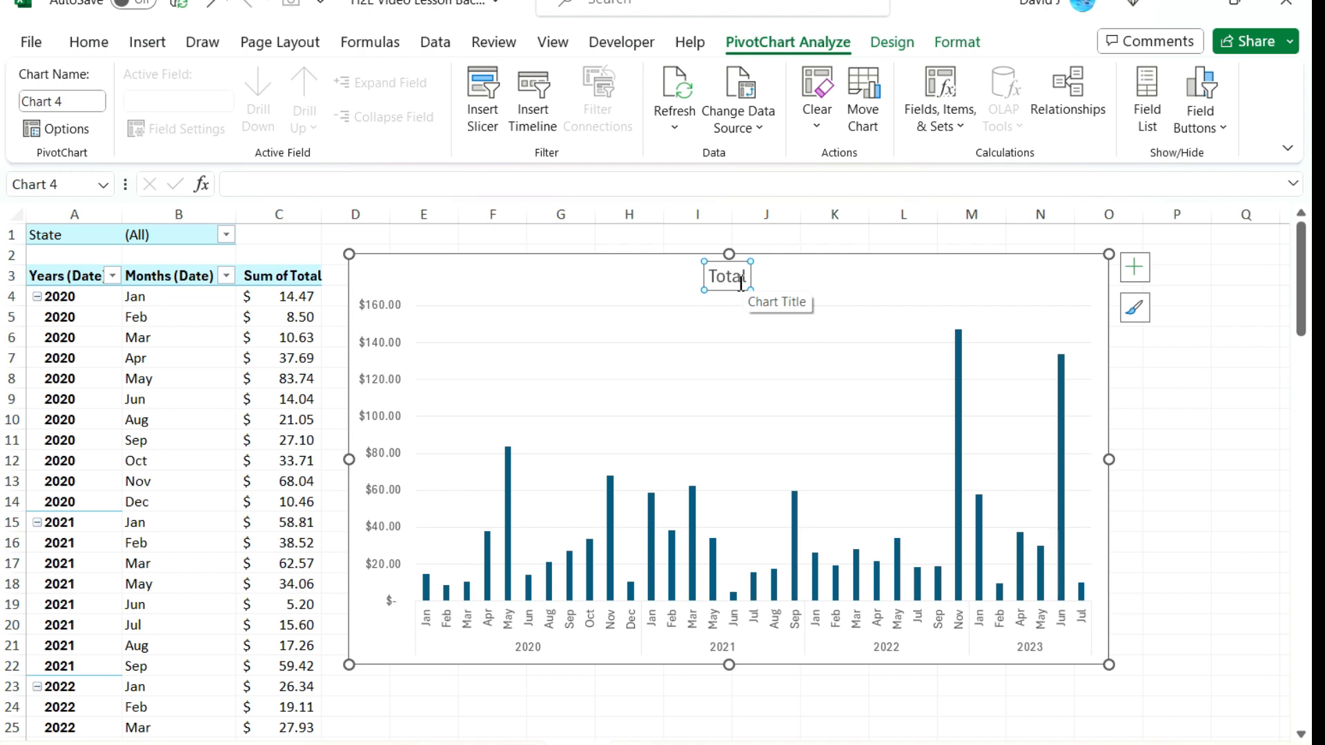
pyautogui.click(770, 286)
pyautogui.moveTo(795, 283); pyautogui.dragTo(815, 326)
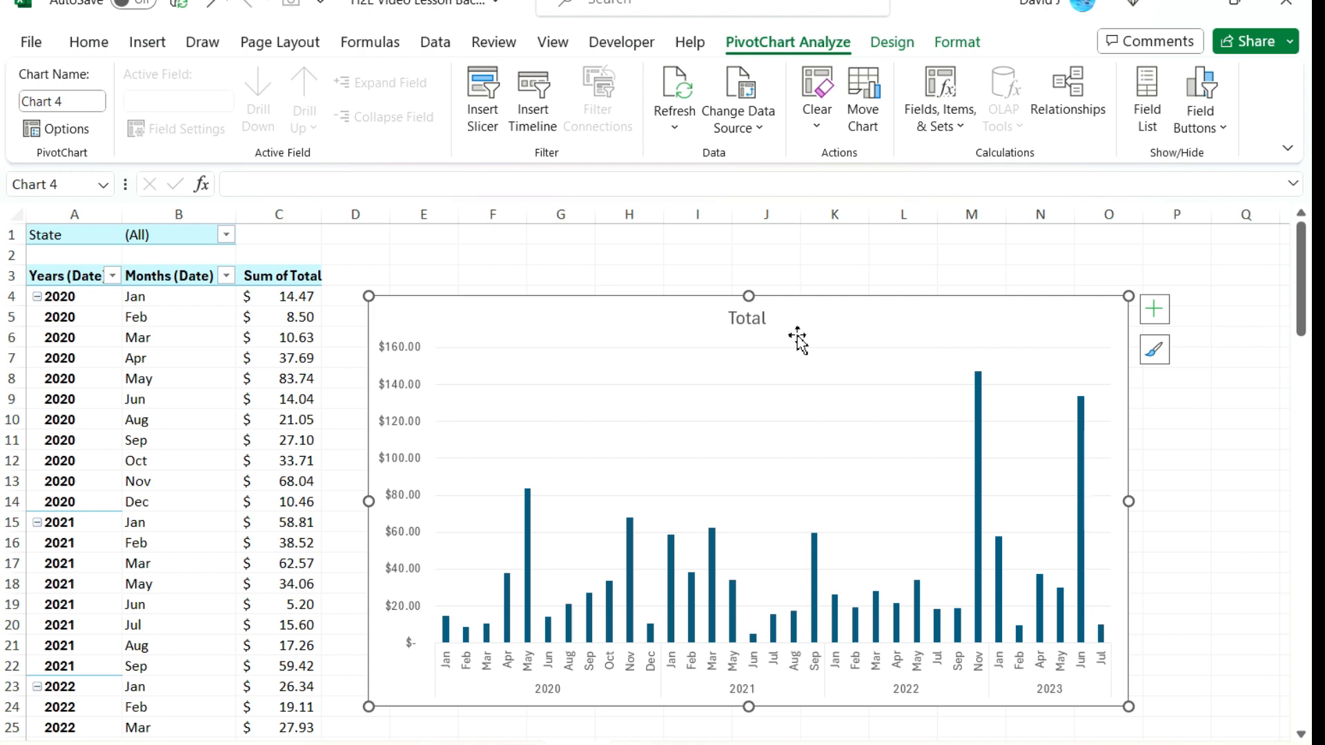
# - Delete the PivotChart's default "Total" title
pyautogui.click(226, 236)
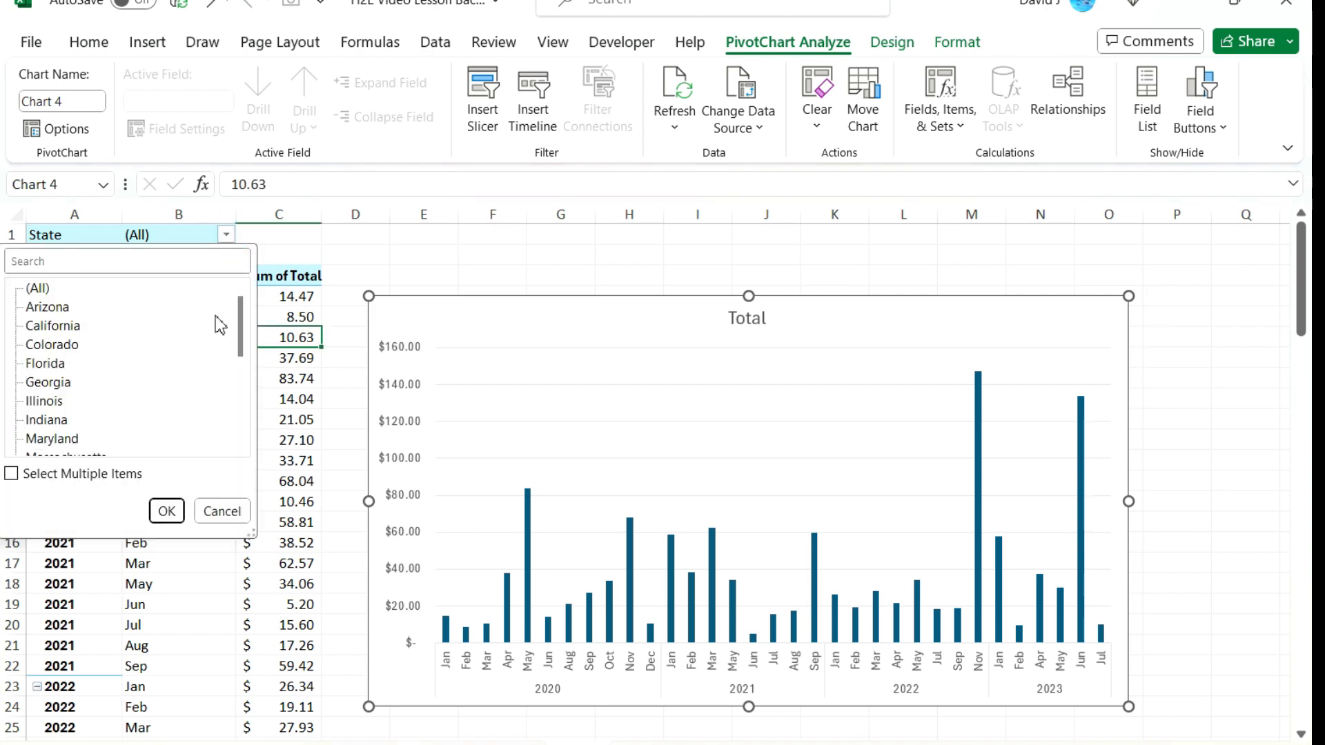
pyautogui.click(752, 316)
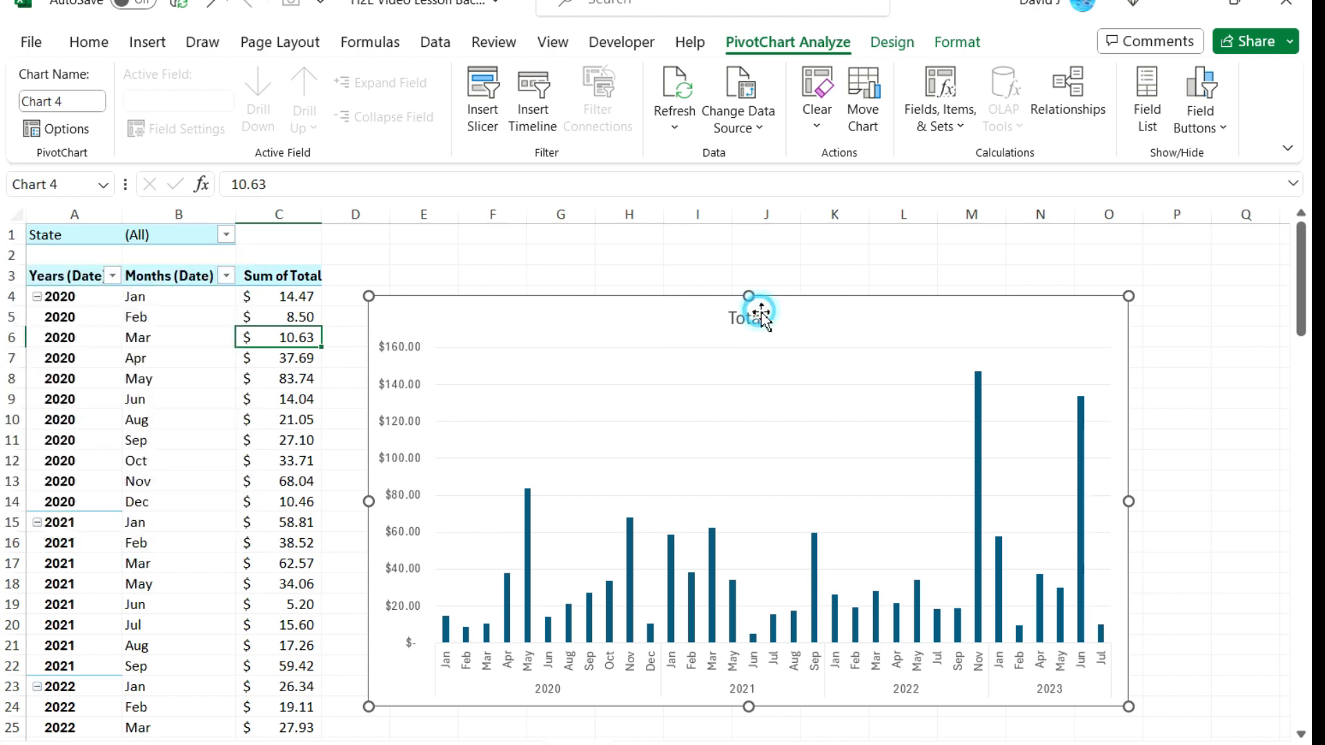
pyautogui.click(751, 320)
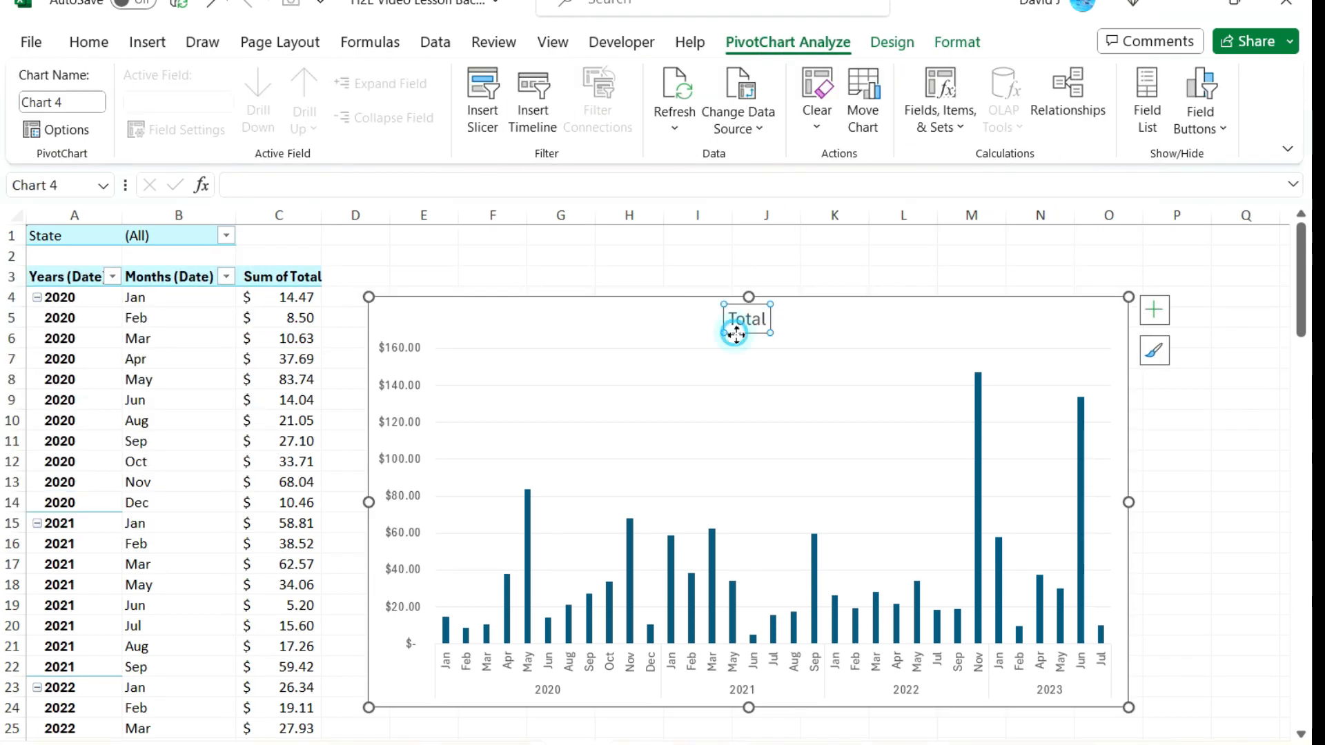
pyautogui.press('Delete')
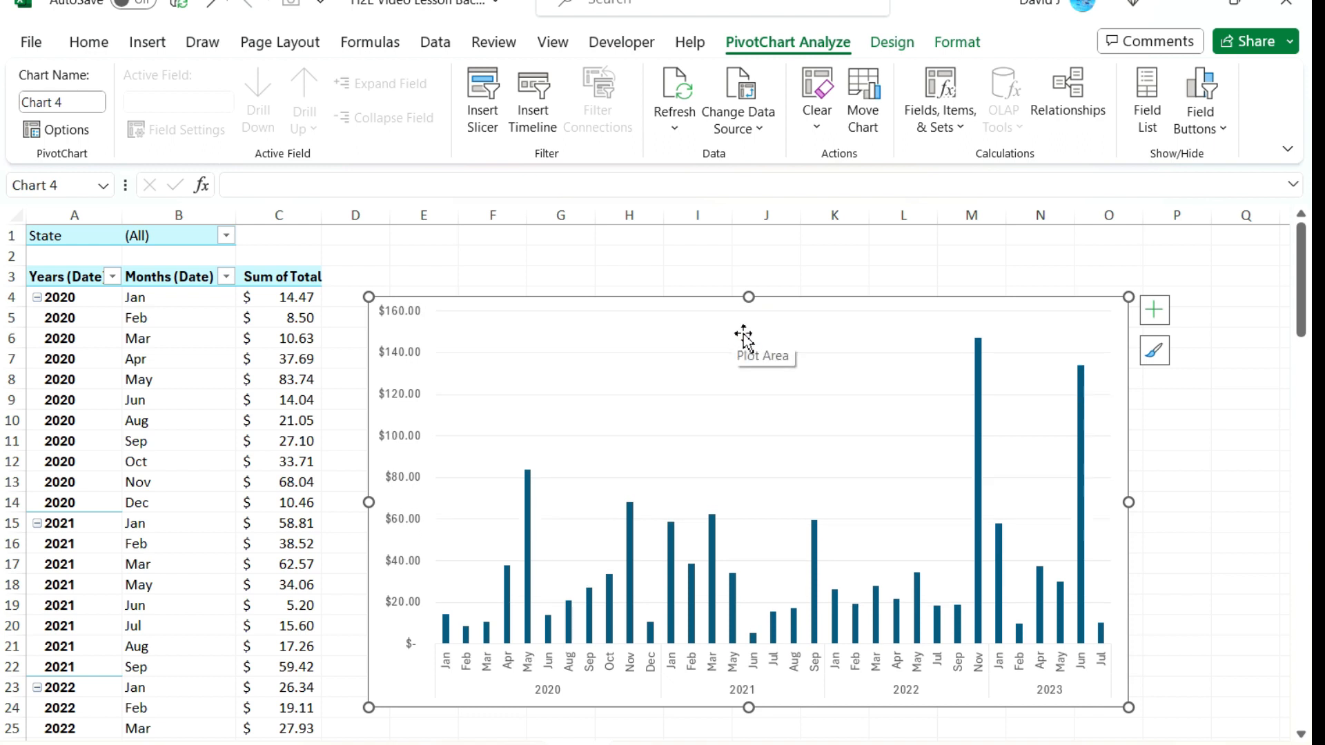
# - Enter the formula ="Sales for "&B1 in cell H2 to build a title from the State filter
pyautogui.click(659, 263)
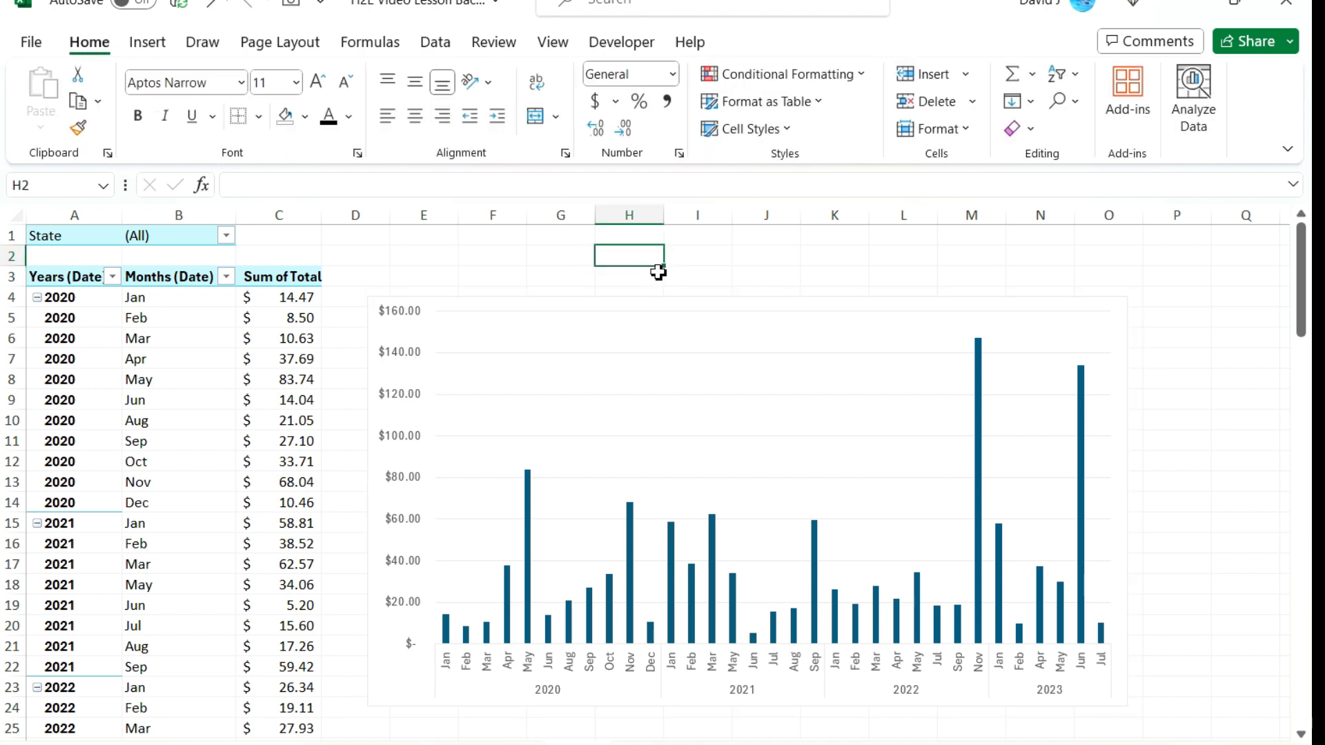
pyautogui.write('="Sales for "&')
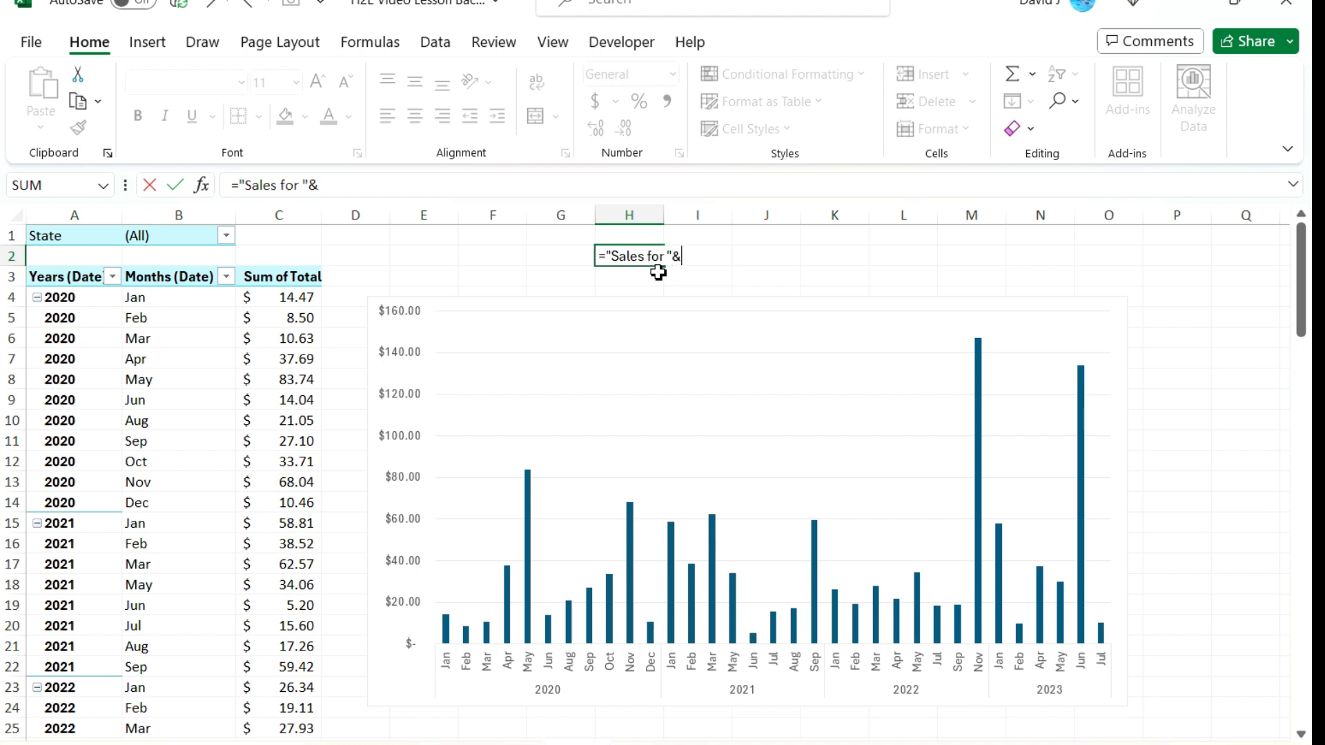
pyautogui.click(166, 240)
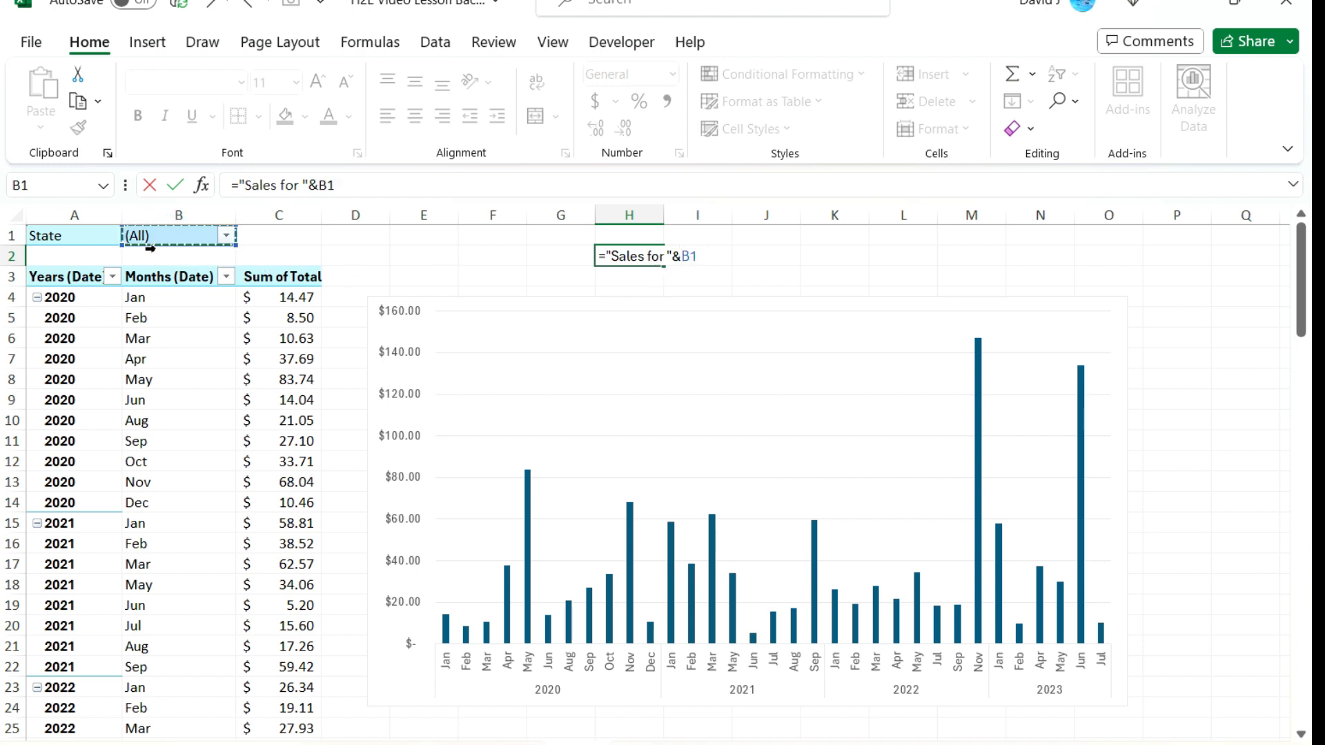
pyautogui.press('Return')
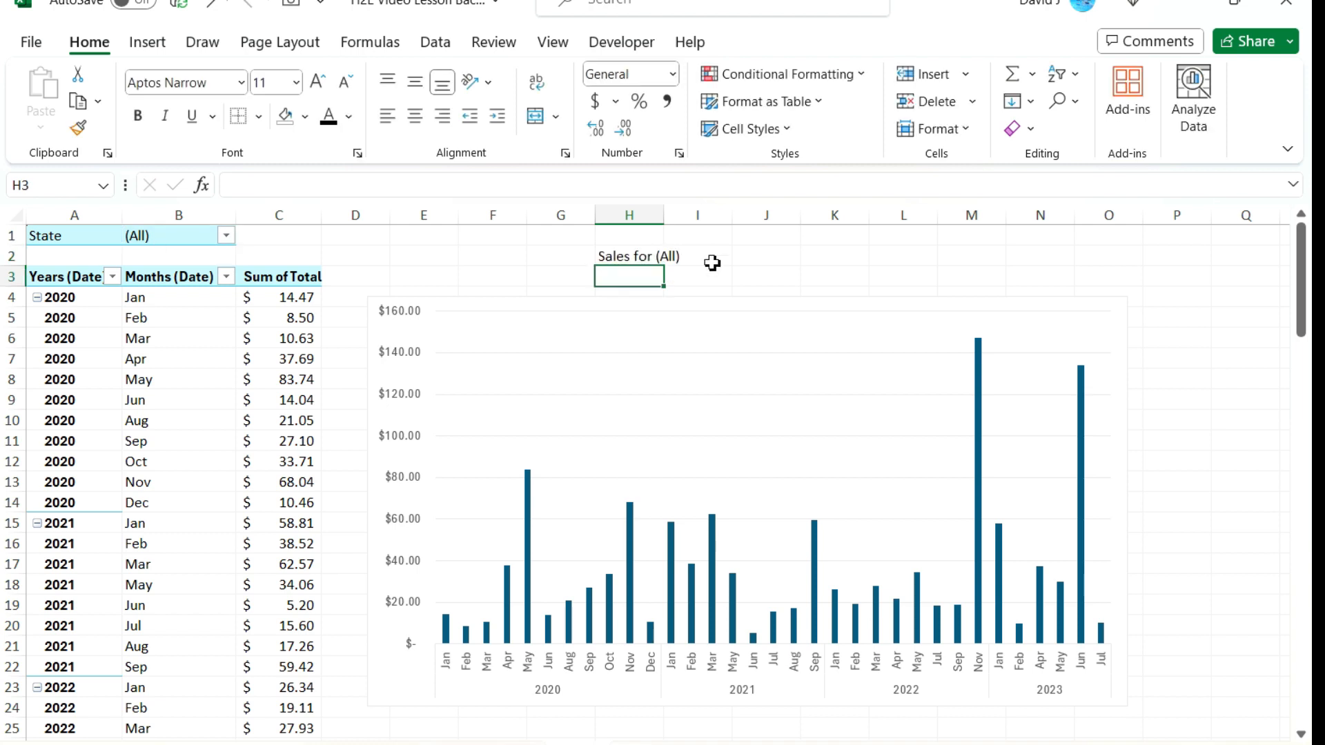
# - Test the title formula by filtering the PivotTable's State field to Arizona, followed by Colorado
pyautogui.click(226, 238)
pyautogui.click(103, 308)
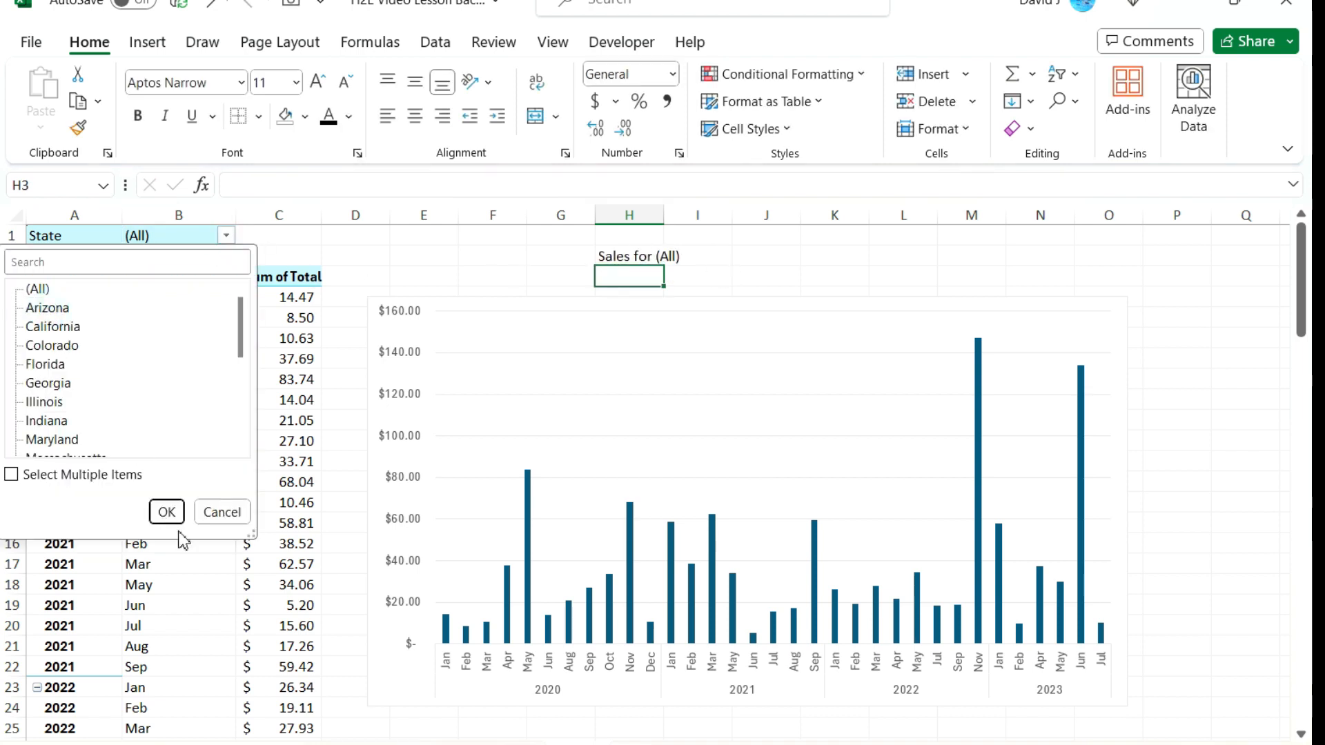
pyautogui.click(167, 511)
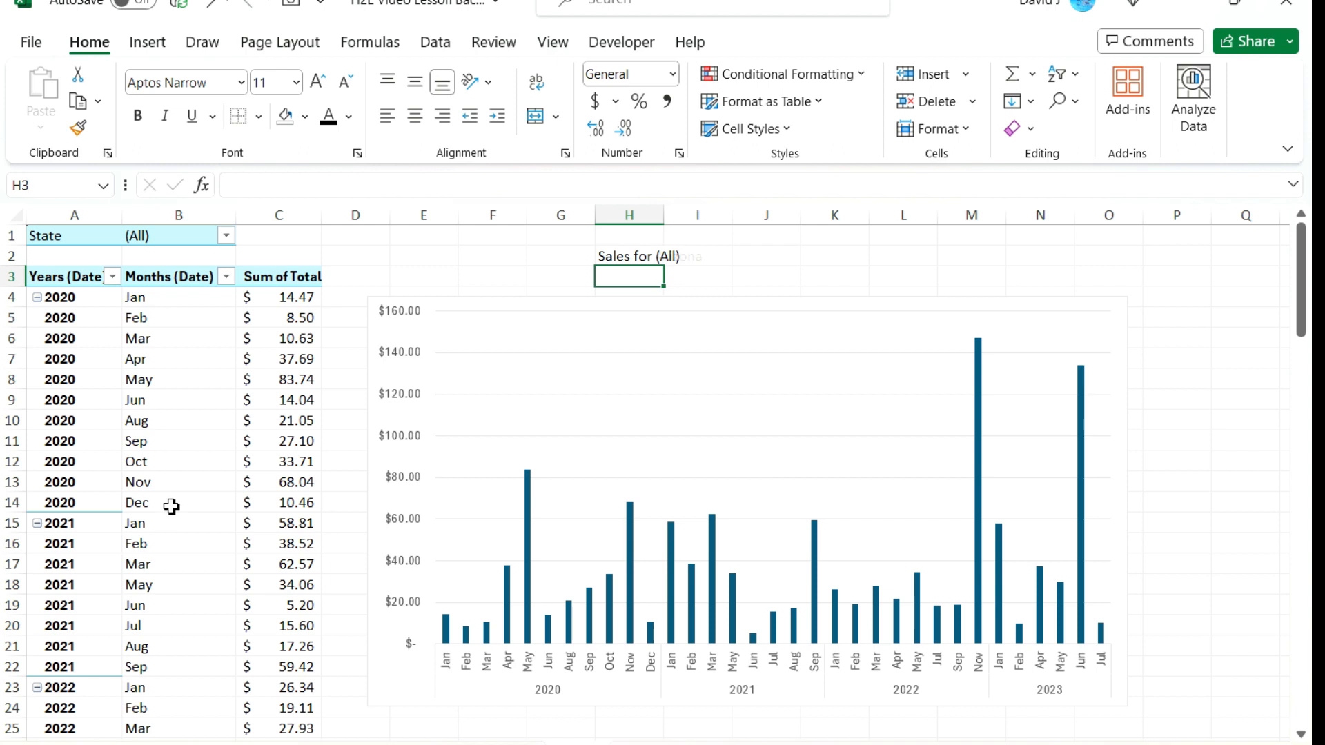
pyautogui.click(227, 236)
pyautogui.click(66, 348)
pyautogui.click(167, 512)
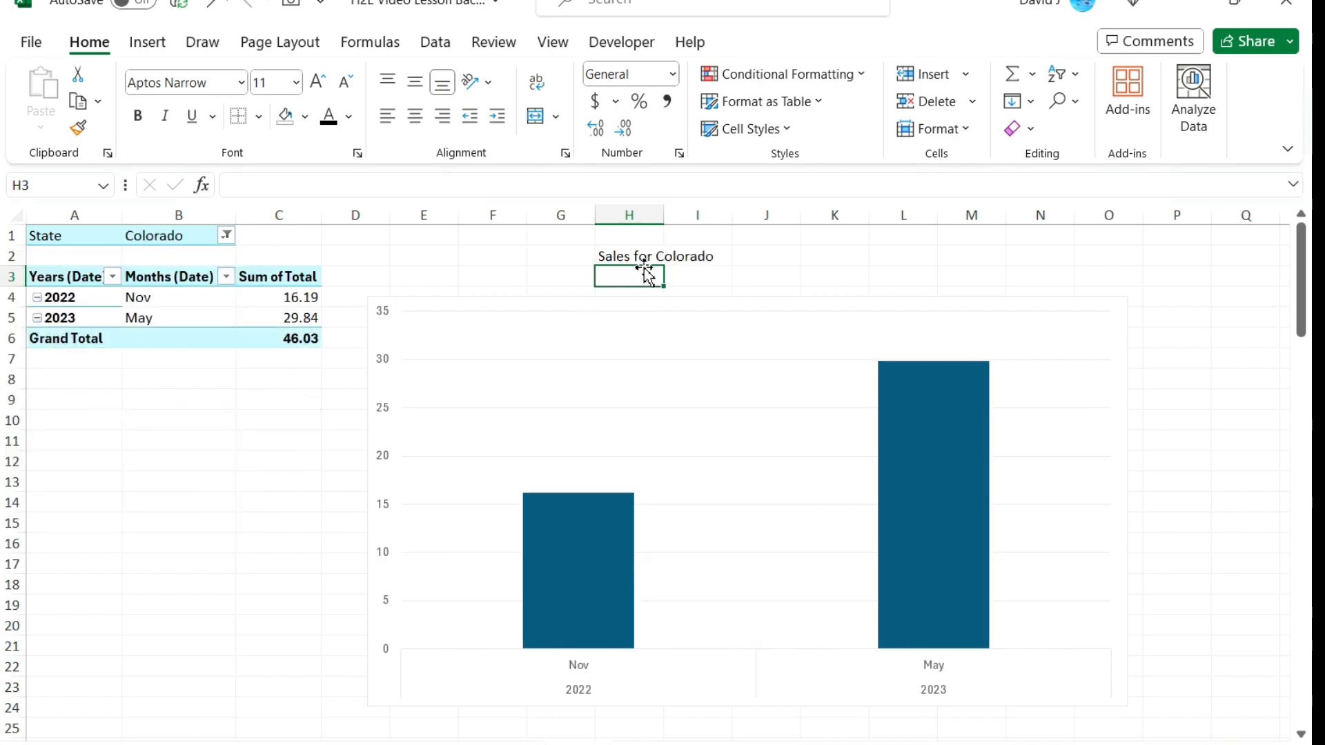
# - Filter the State field to Georgia to check the title formula, and reset it to (All)
pyautogui.click(223, 237)
pyautogui.click(50, 383)
pyautogui.click(167, 511)
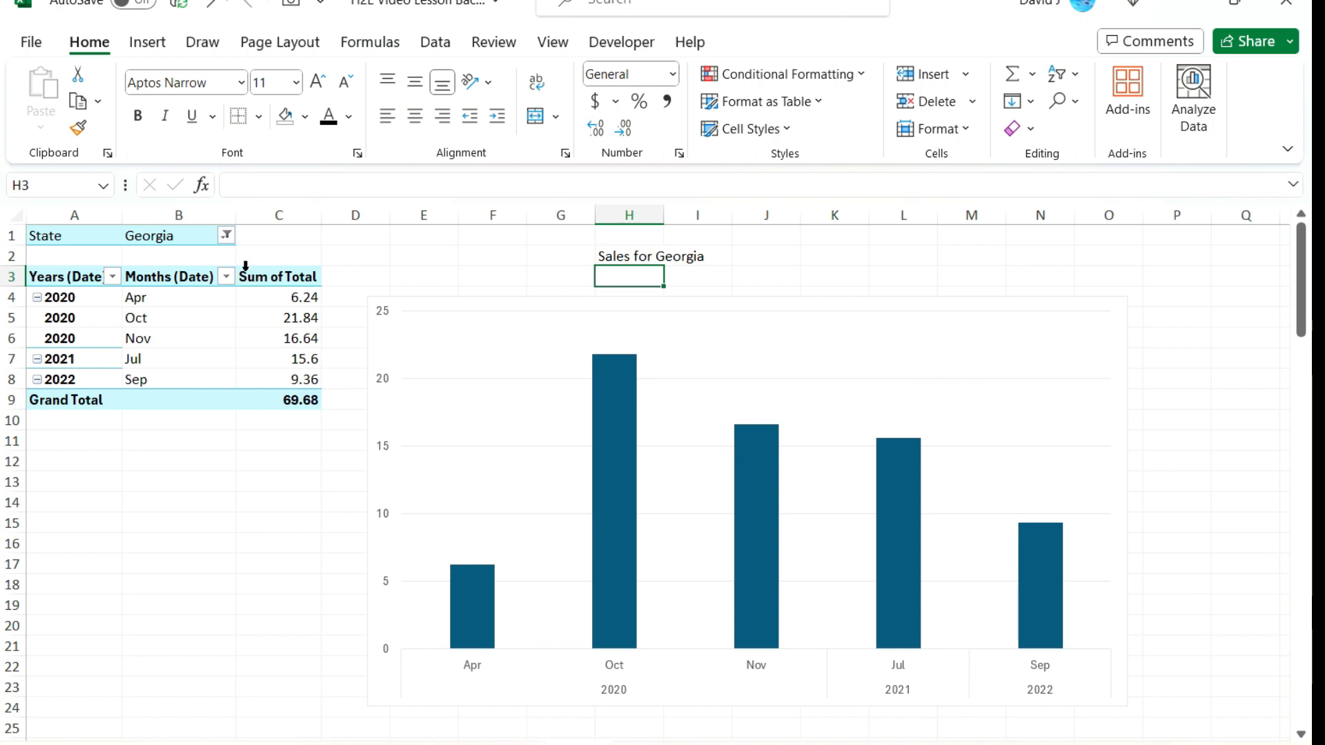
pyautogui.click(227, 237)
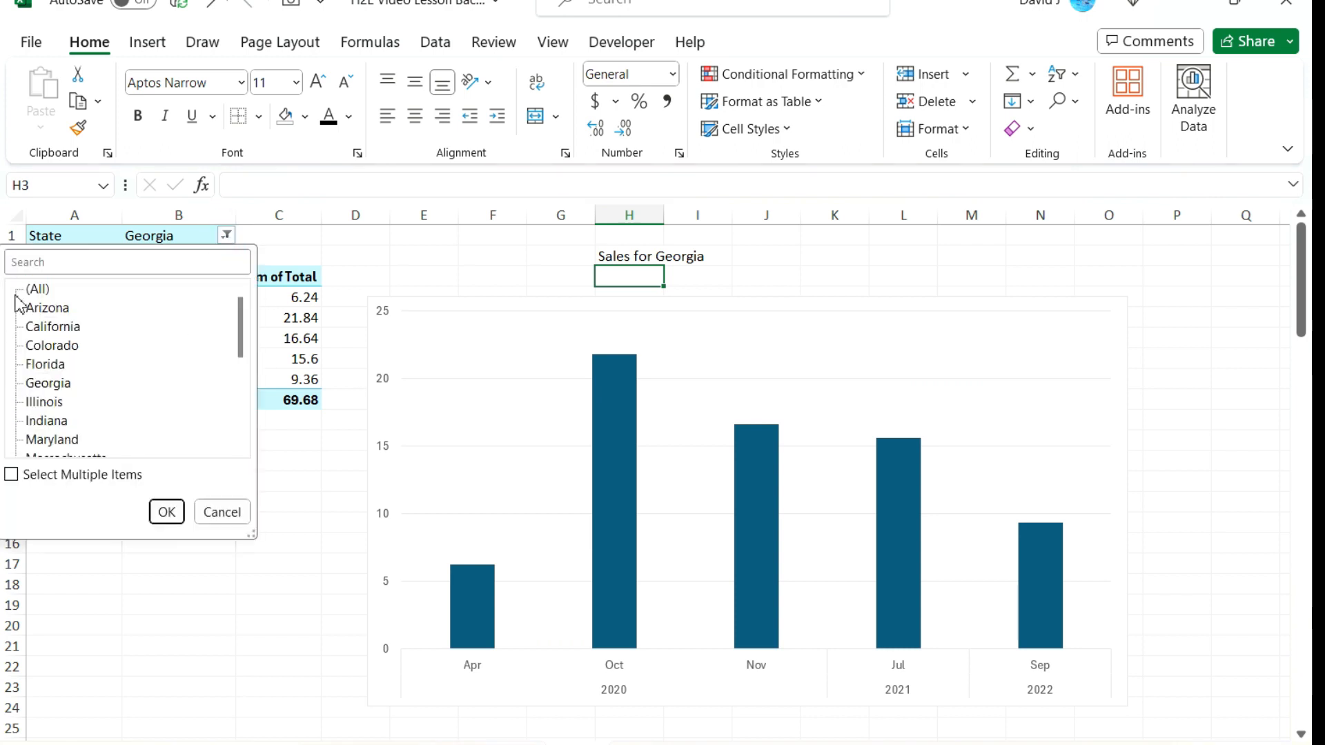
pyautogui.click(37, 290)
pyautogui.click(167, 511)
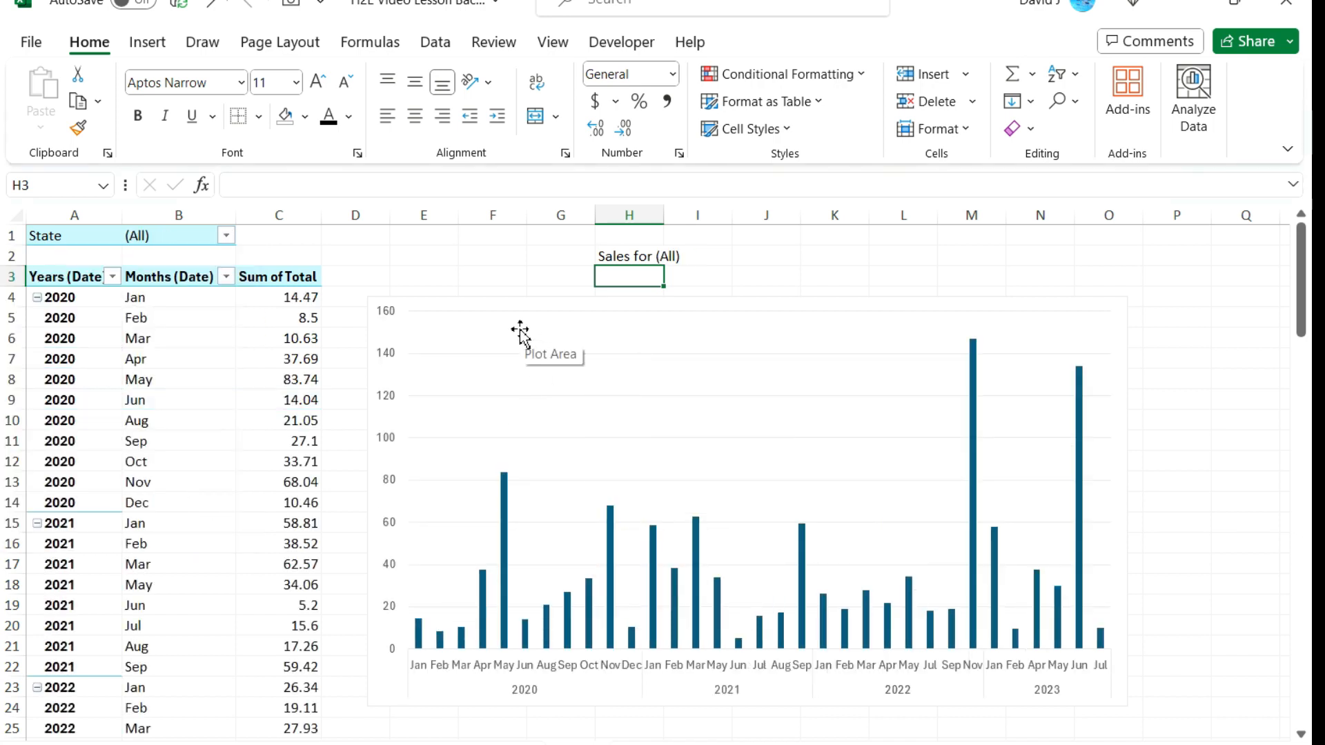
# - Insert a text box over the upper middle of the chart, about from column H to J across rows 5 to 8
pyautogui.click(147, 48)
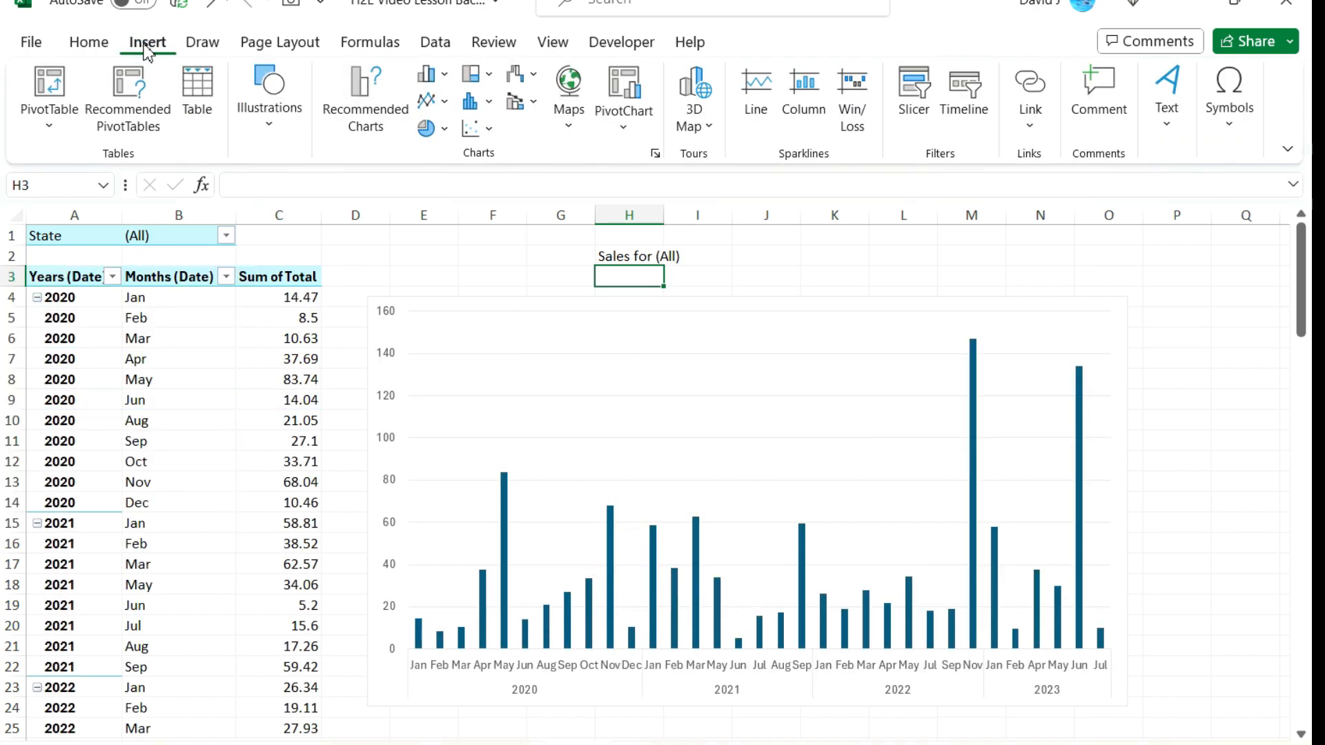
pyautogui.click(1177, 131)
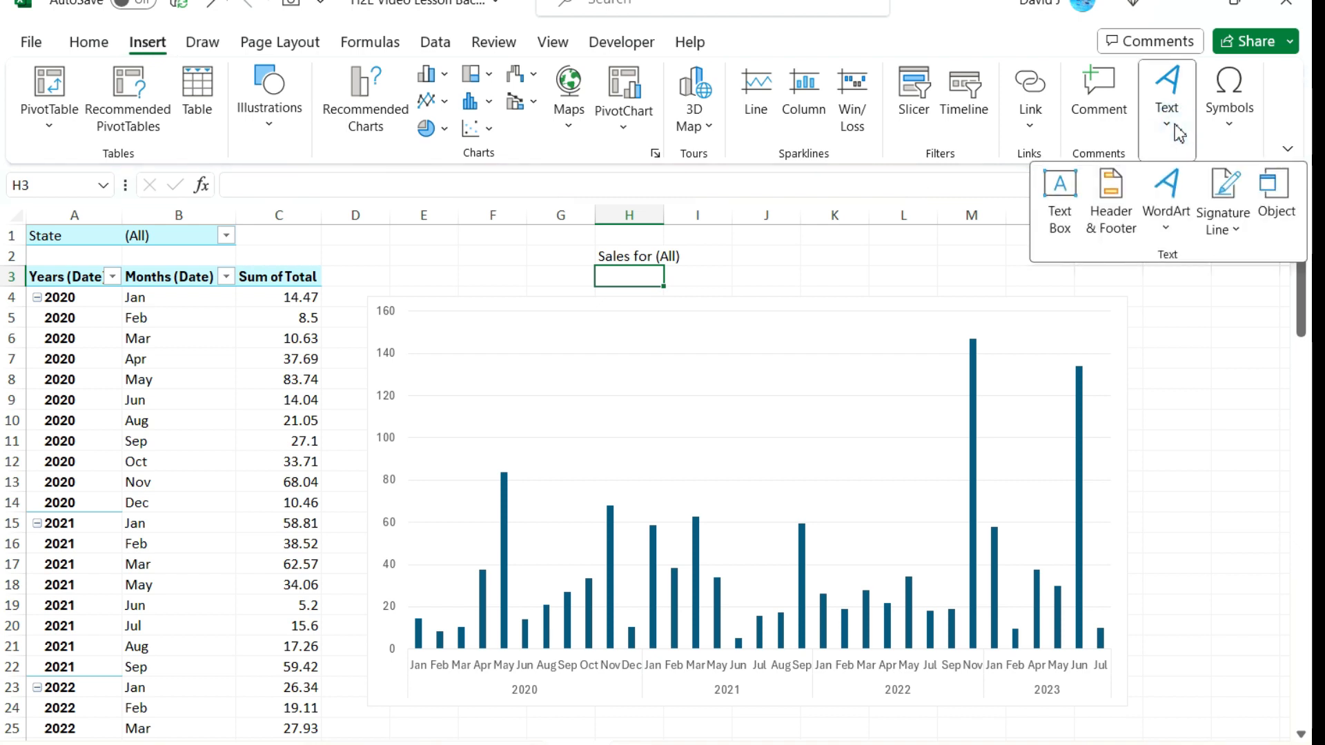
pyautogui.click(1061, 200)
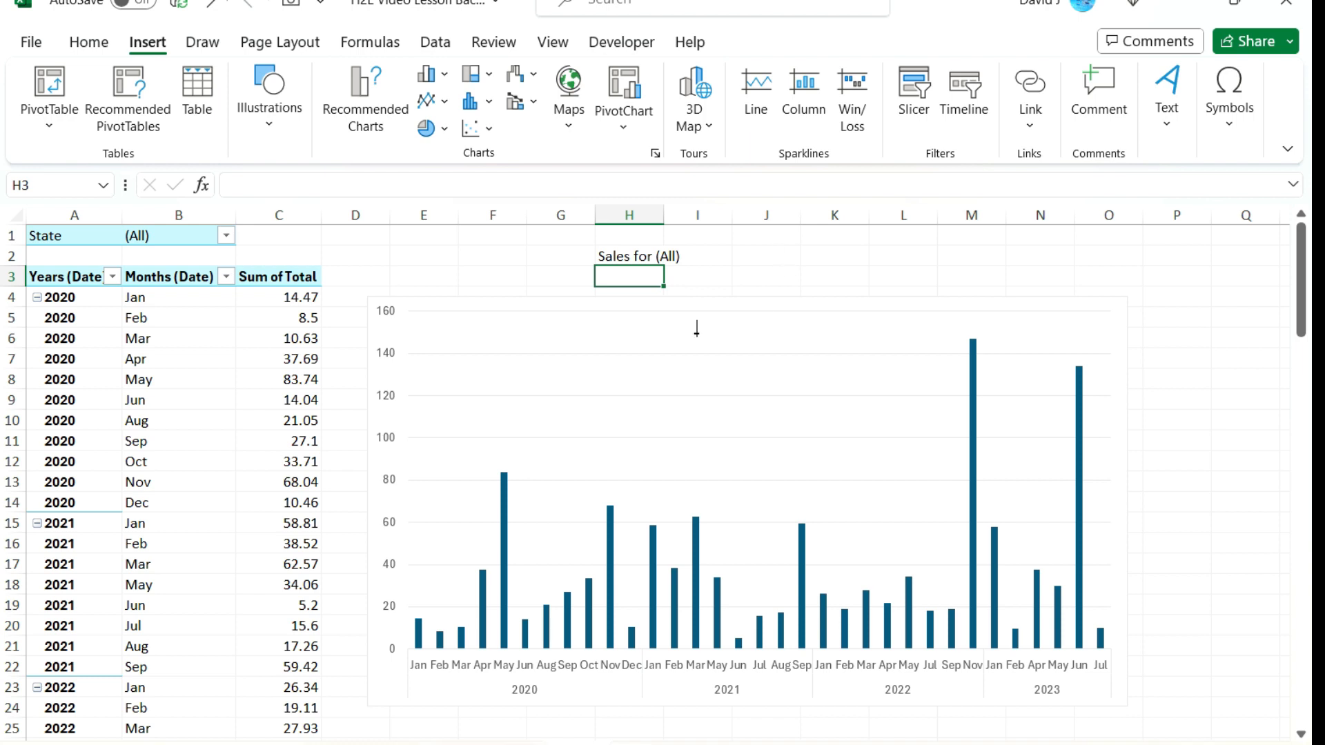
pyautogui.moveTo(628, 326); pyautogui.dragTo(805, 383)
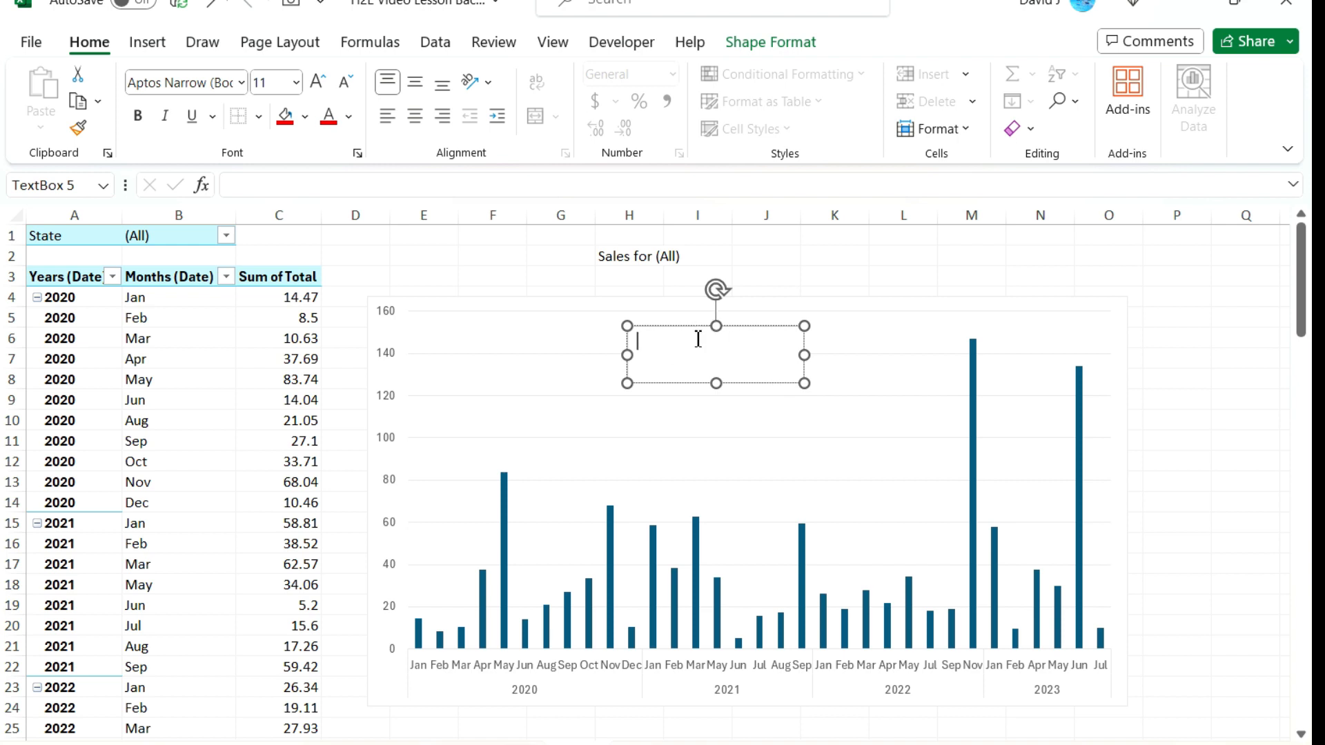
# - Link the text box to cell H2 with the formula =$H$2 and deselect it
pyautogui.click(736, 326)
pyautogui.click(288, 185)
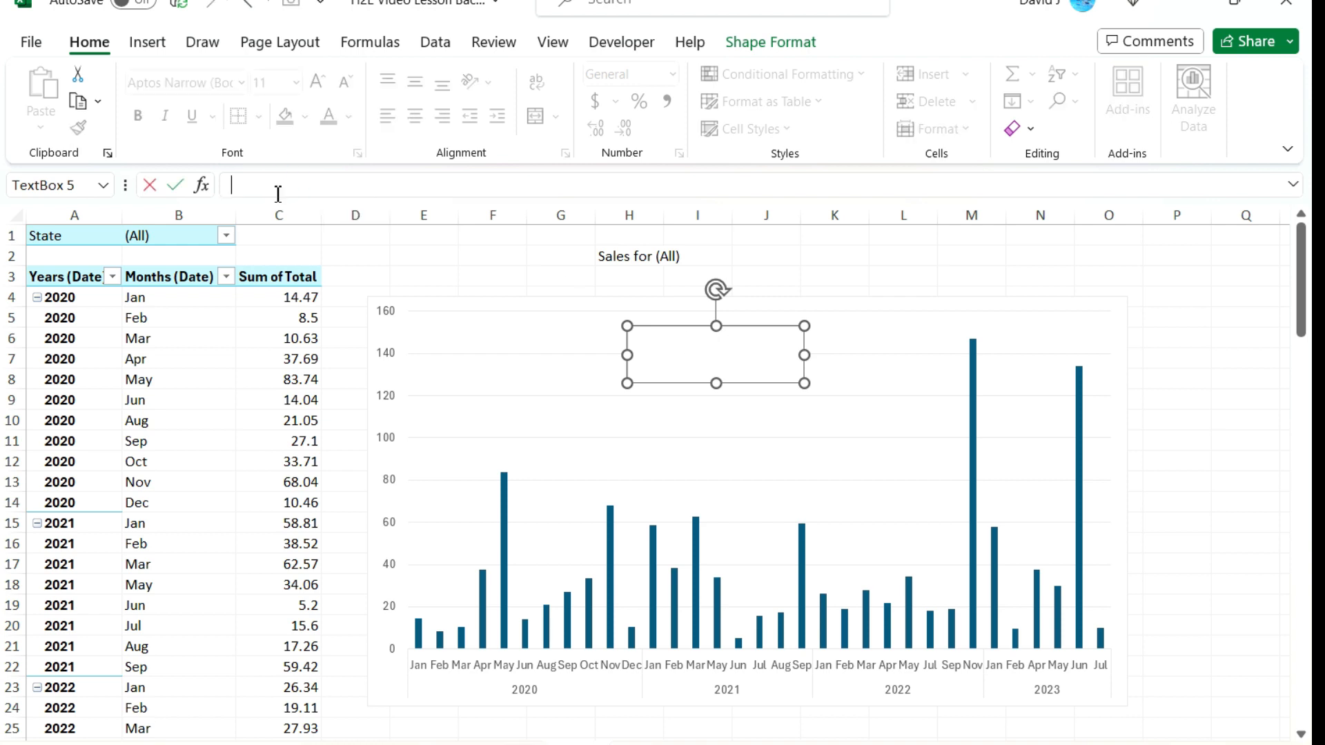
pyautogui.write('=')
pyautogui.click(625, 258)
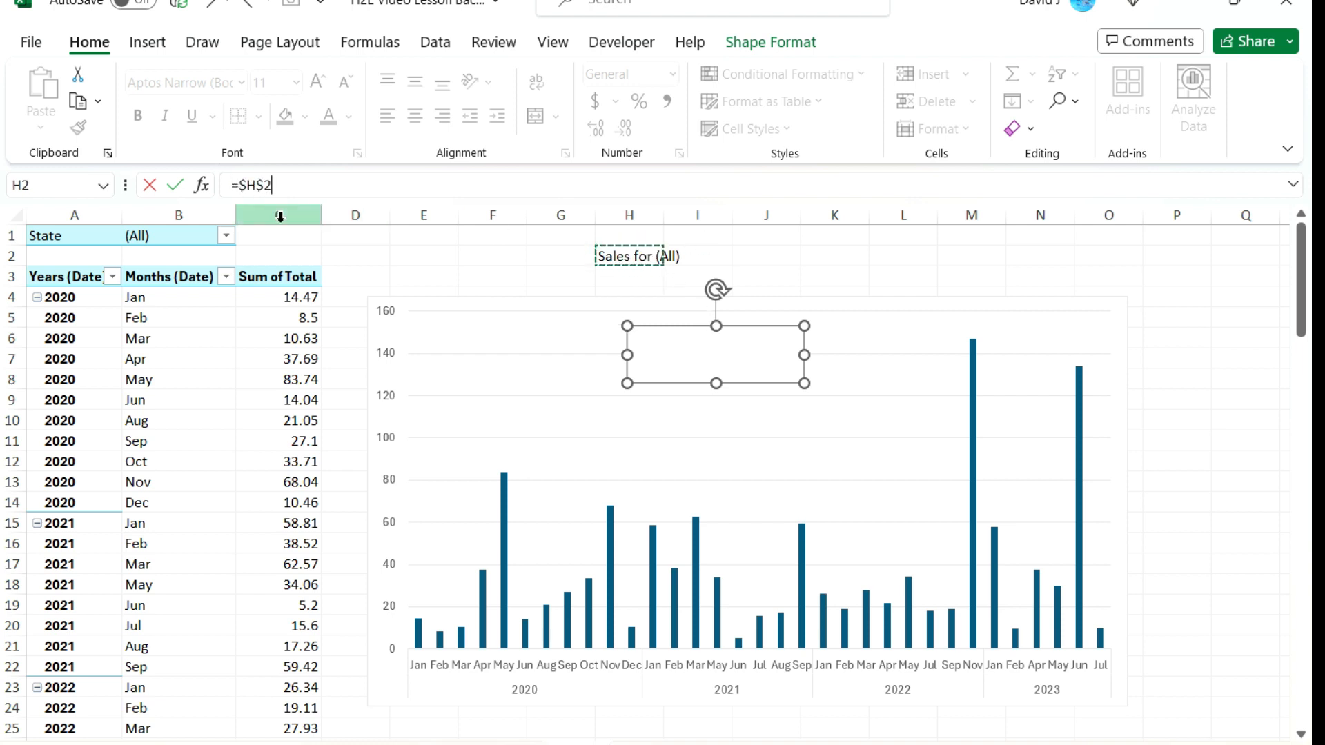
pyautogui.press('Return')
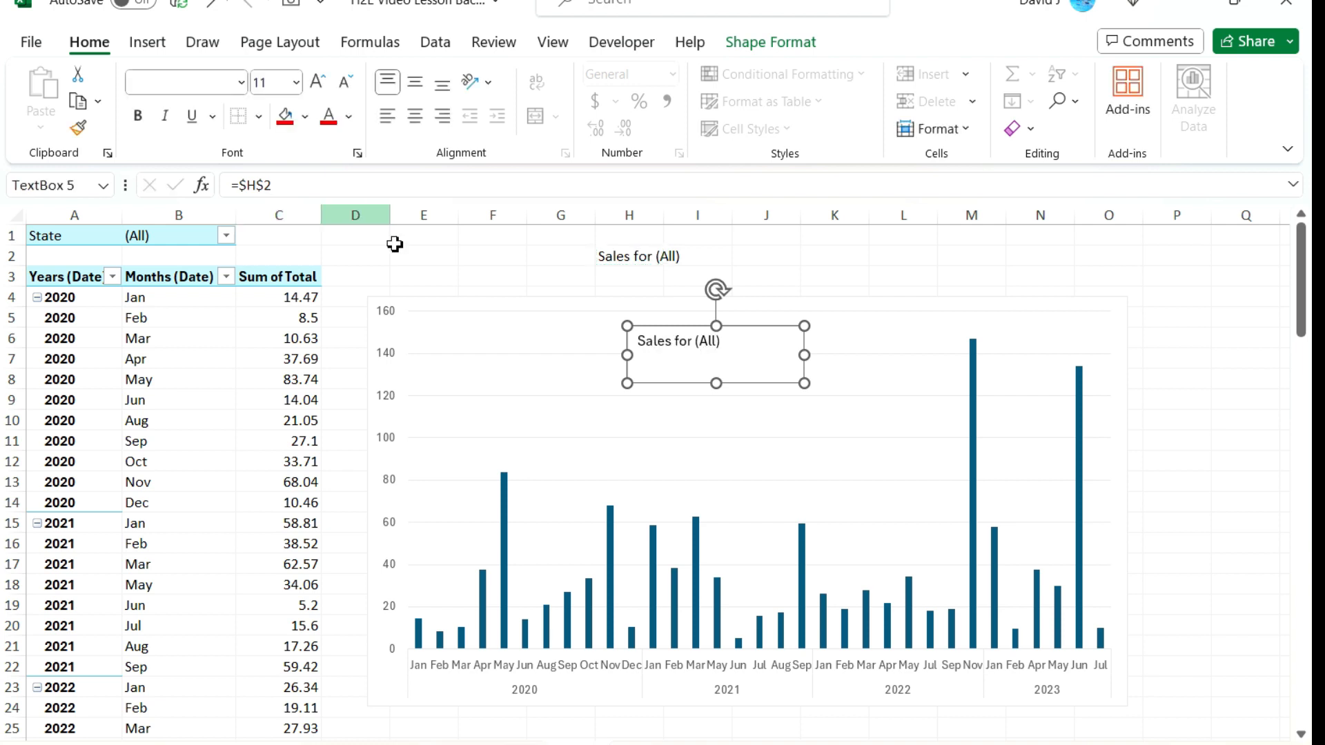
pyautogui.click(419, 272)
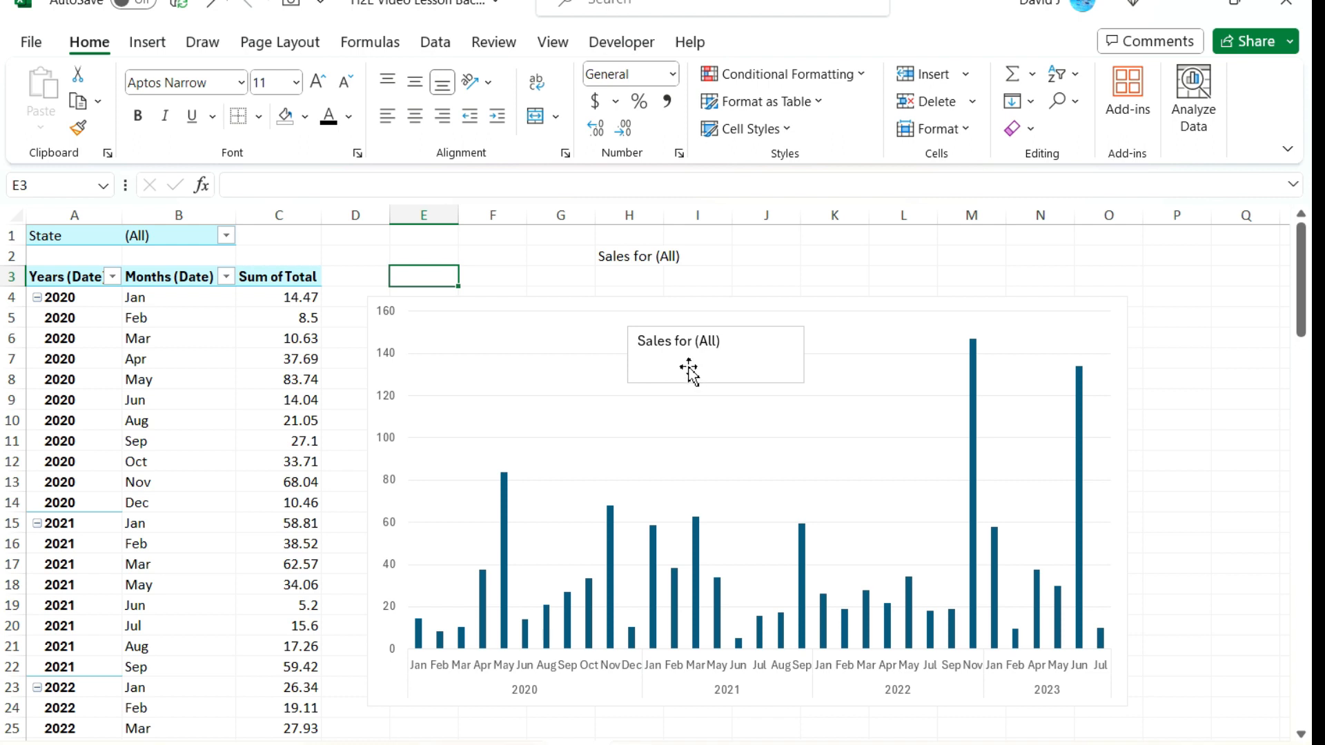
# - Filter the PivotTable's State field to Arizona to test the linked text box
pyautogui.click(226, 236)
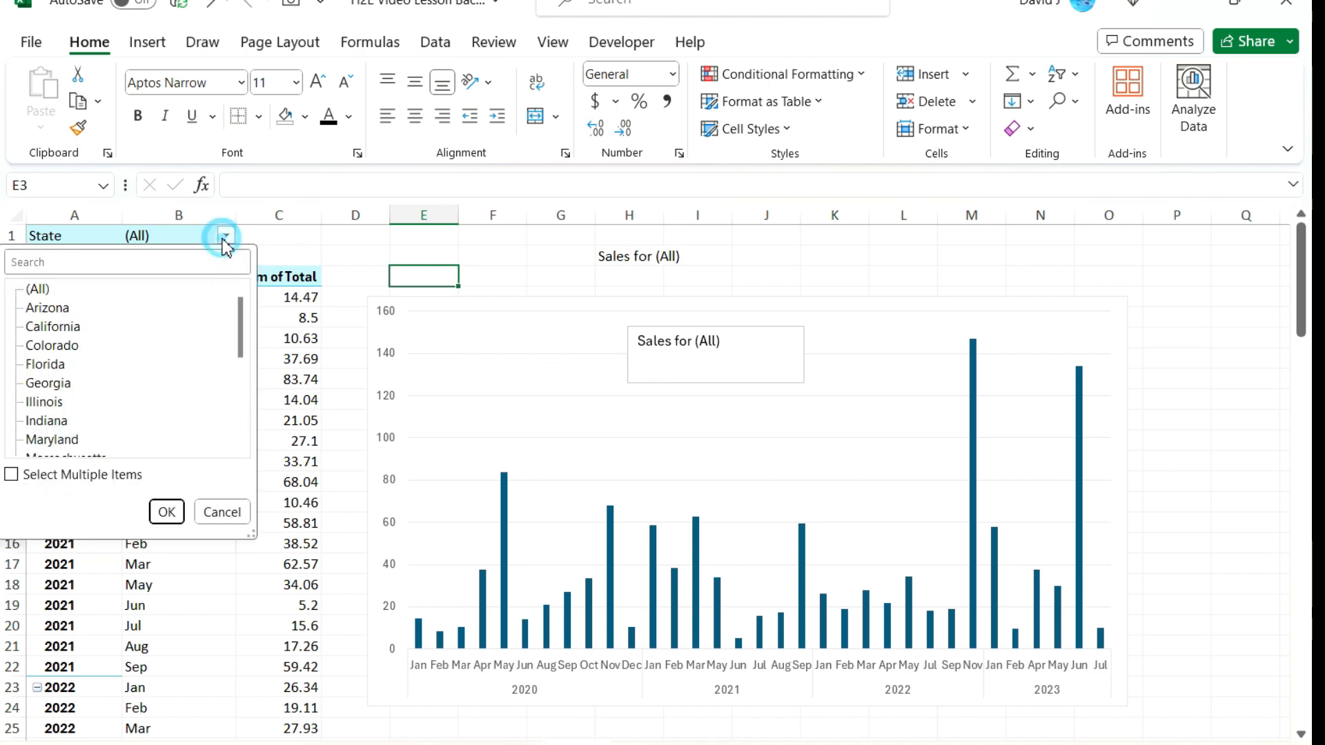
pyautogui.click(61, 310)
pyautogui.click(166, 514)
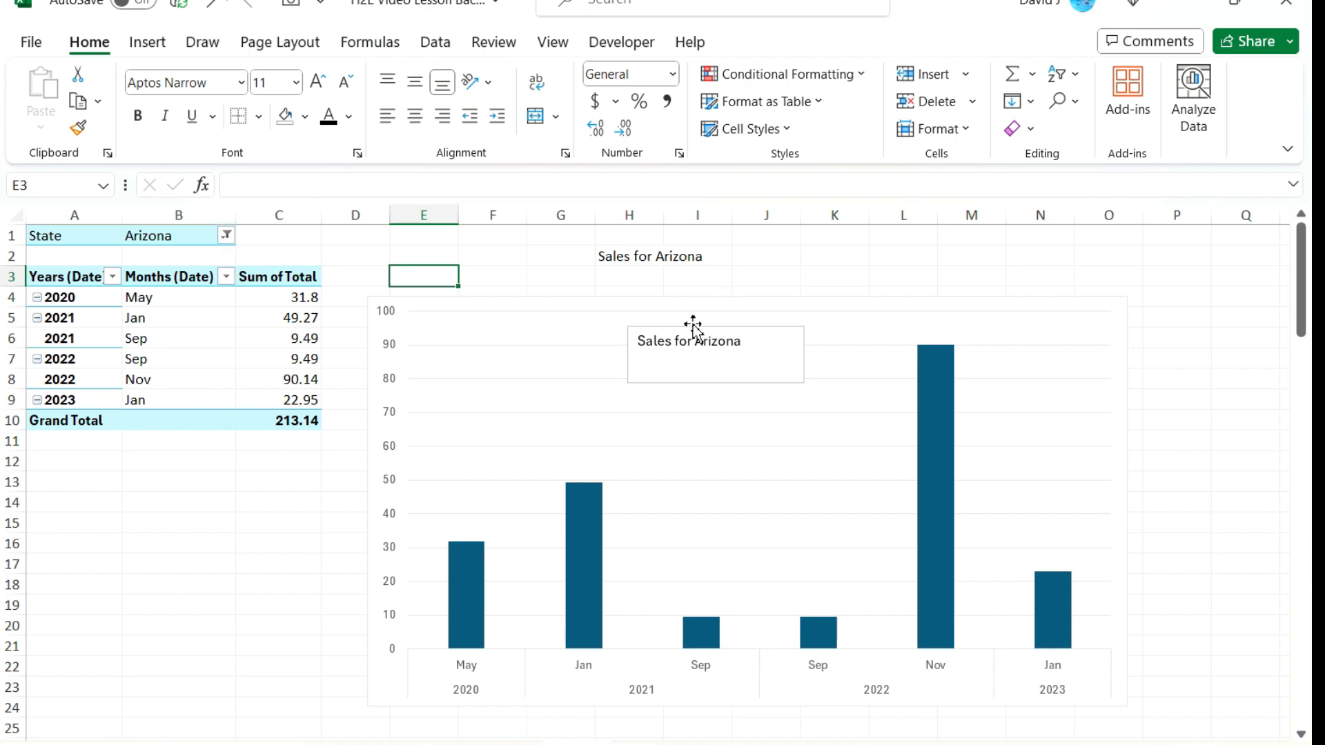
# - Filter the PivotTable's State field to California
pyautogui.click(227, 236)
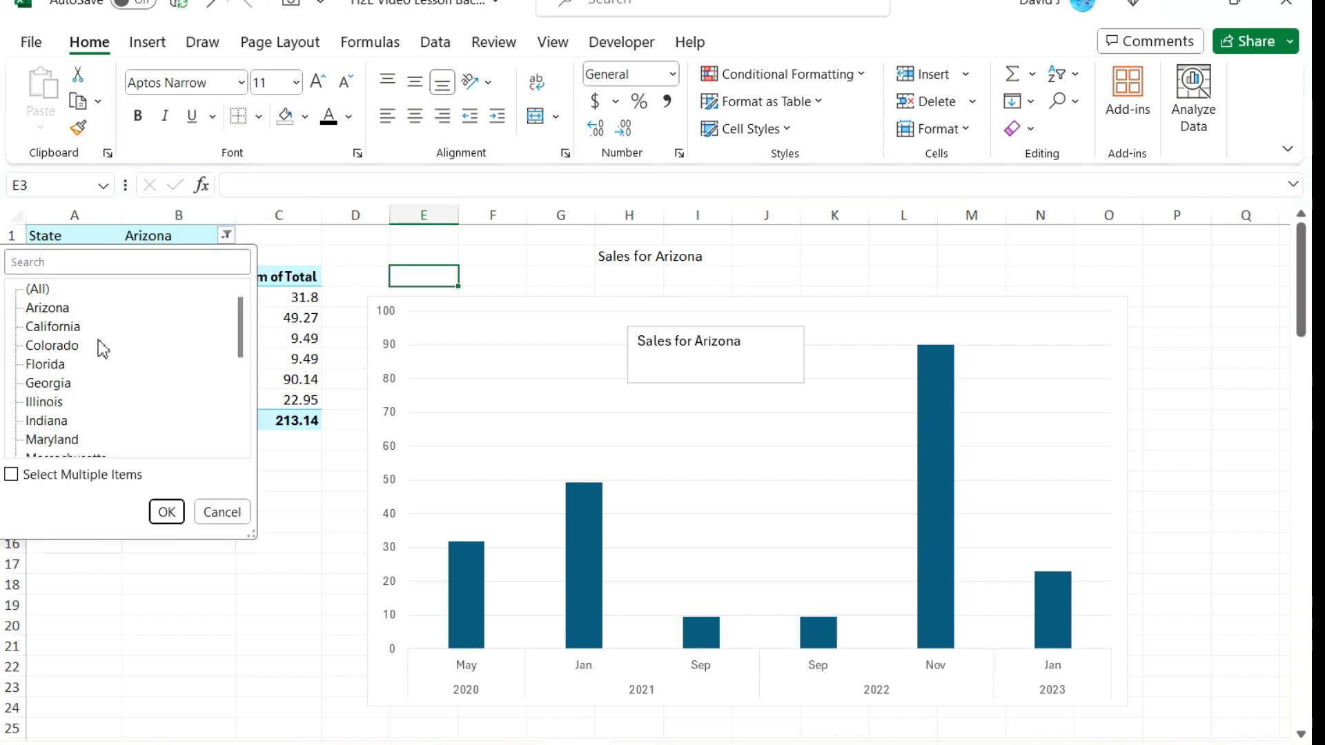
pyautogui.click(54, 327)
pyautogui.click(166, 512)
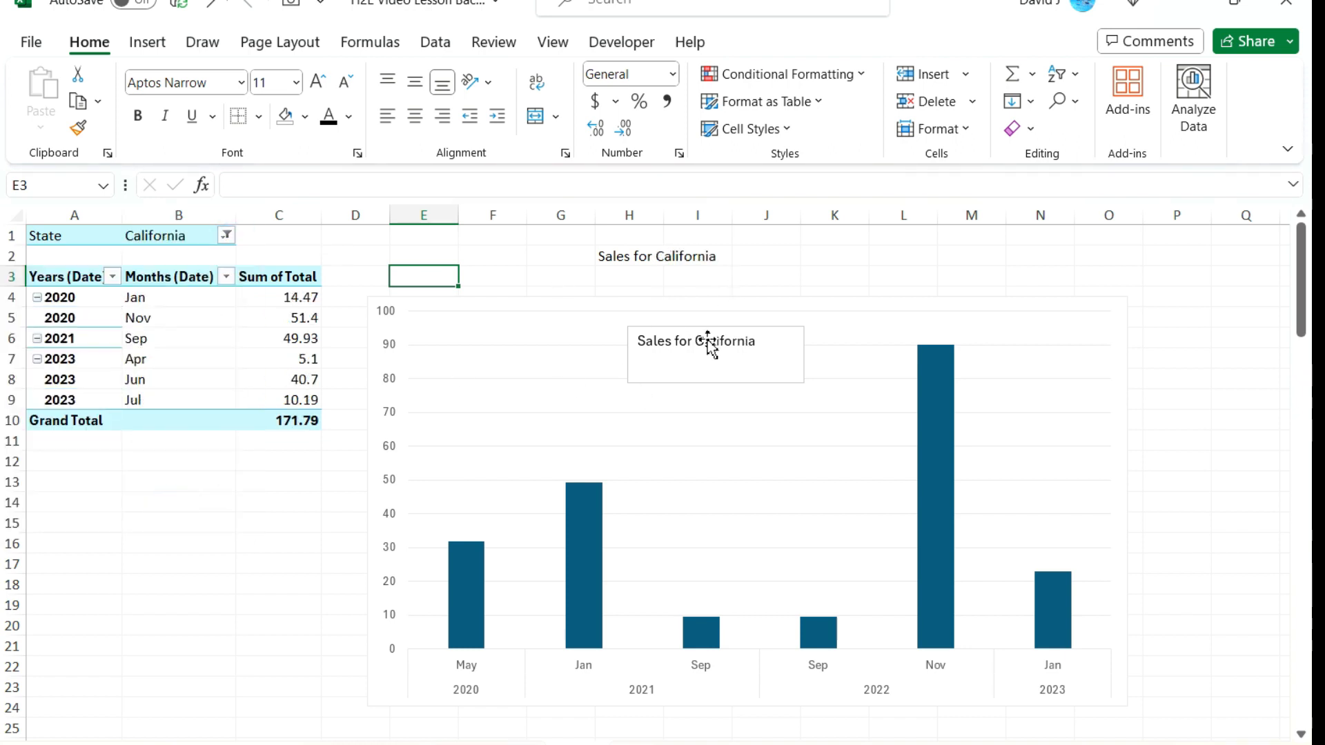
# - Move the linked text box slightly up toward the chart's top edge and select the chart's plot area
pyautogui.click(782, 384)
pyautogui.moveTo(770, 384); pyautogui.dragTo(766, 364)
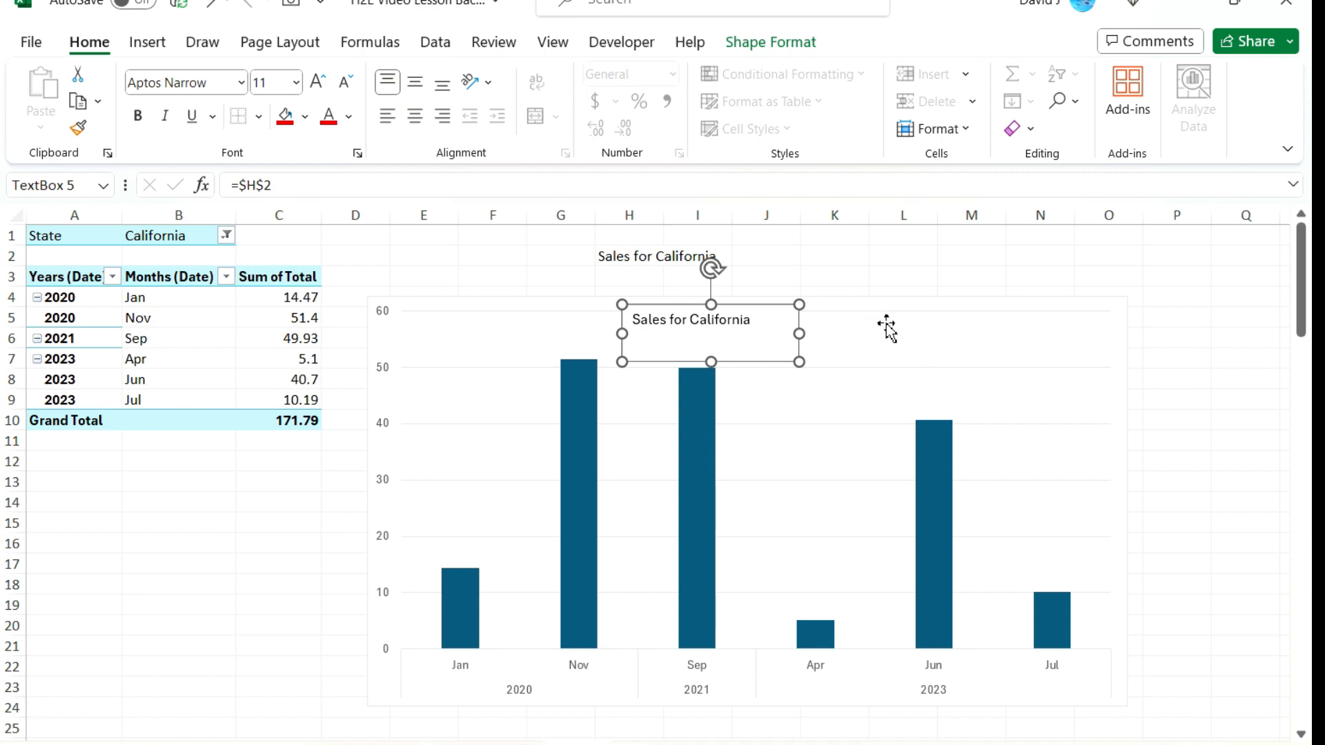
pyautogui.click(828, 324)
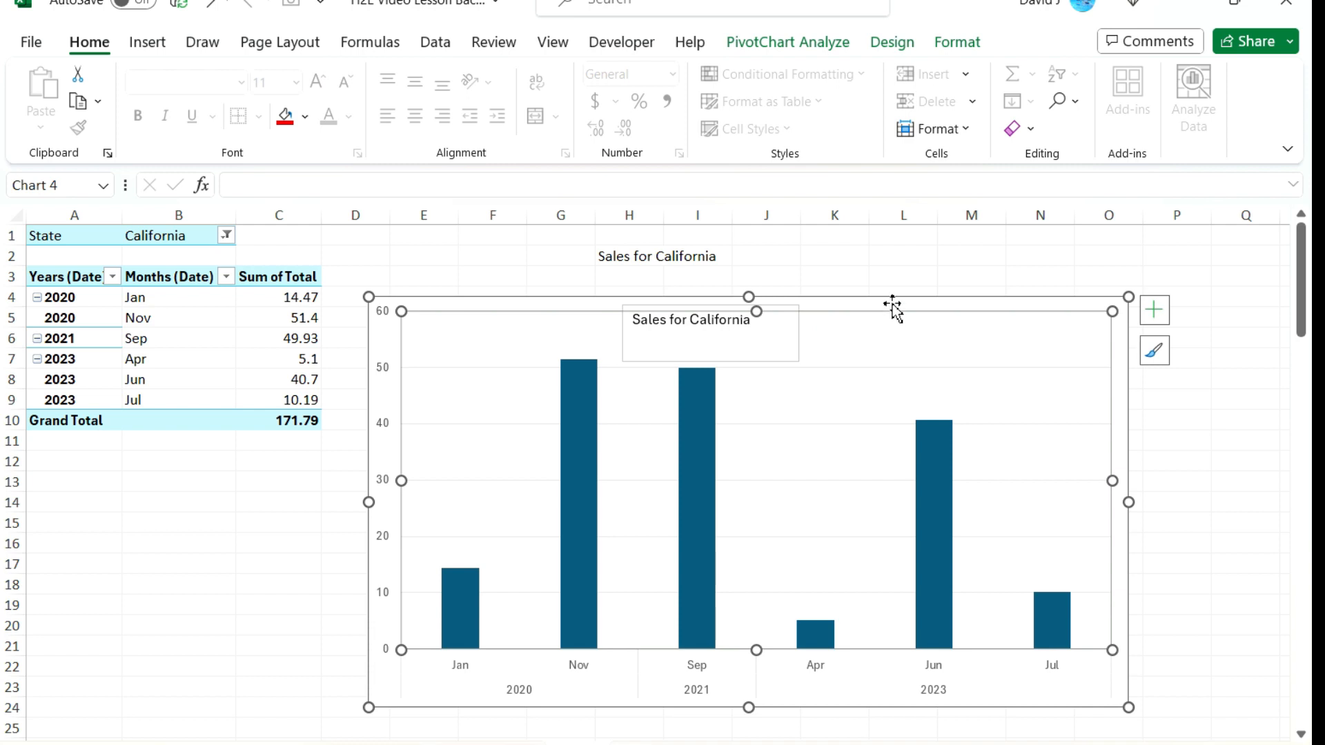
# - Move the chart slightly up and right, and shift the linked text box right over the chart's upper middle
pyautogui.moveTo(892, 303); pyautogui.dragTo(871, 321)
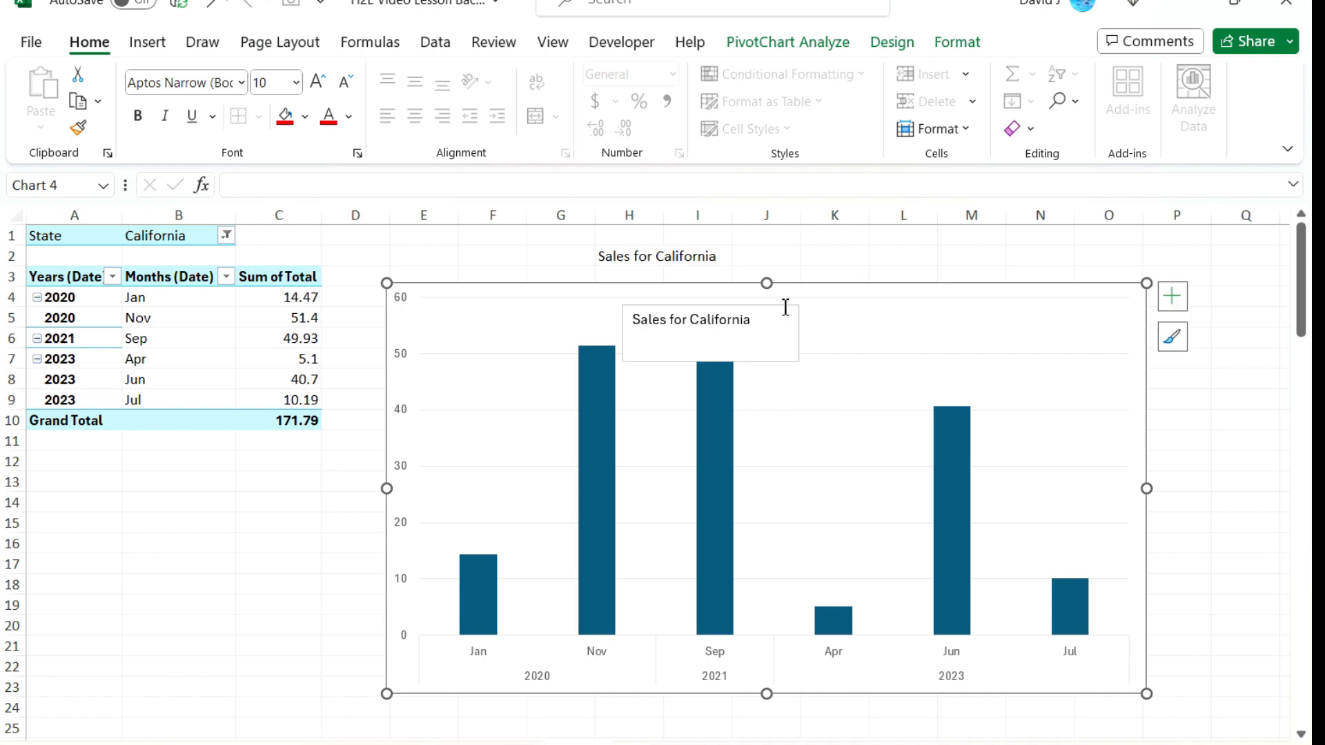
pyautogui.click(784, 358)
pyautogui.moveTo(777, 366); pyautogui.dragTo(886, 348)
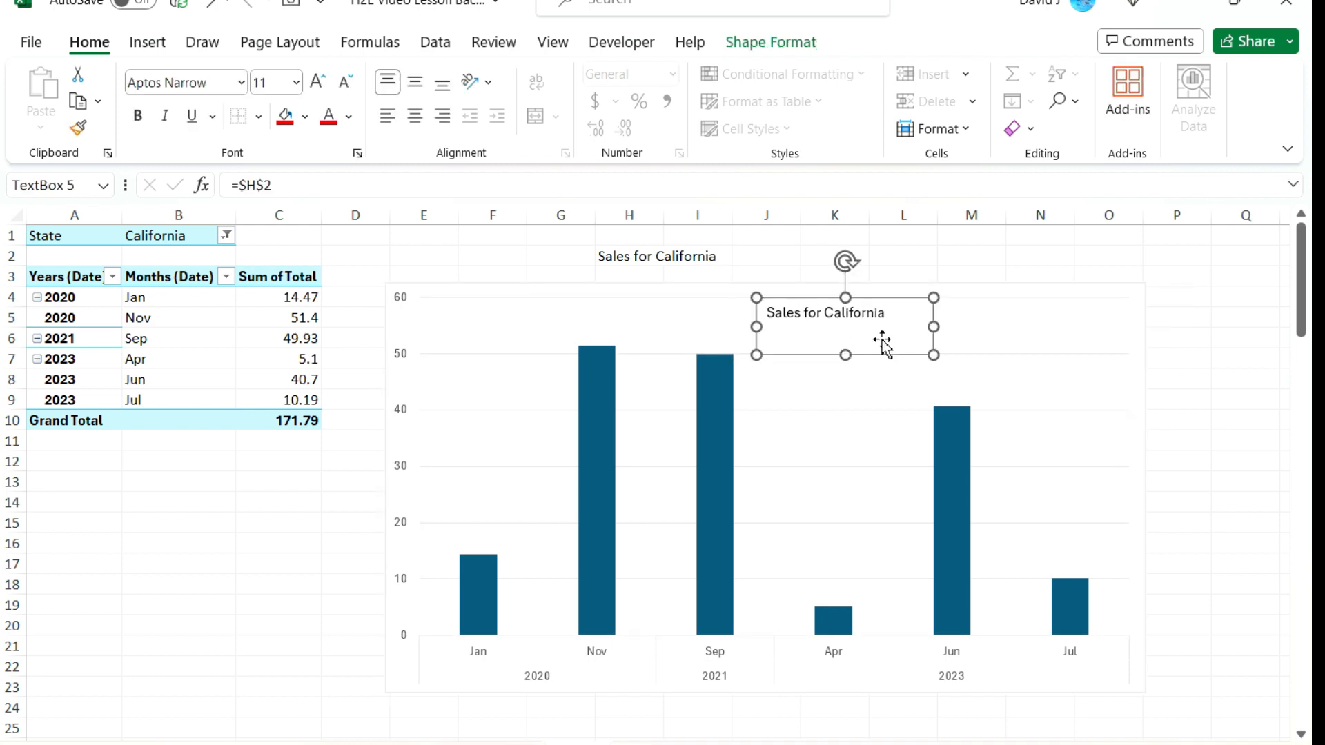
# - Set the linked text box's shape outline to No Outline
pyautogui.click(799, 47)
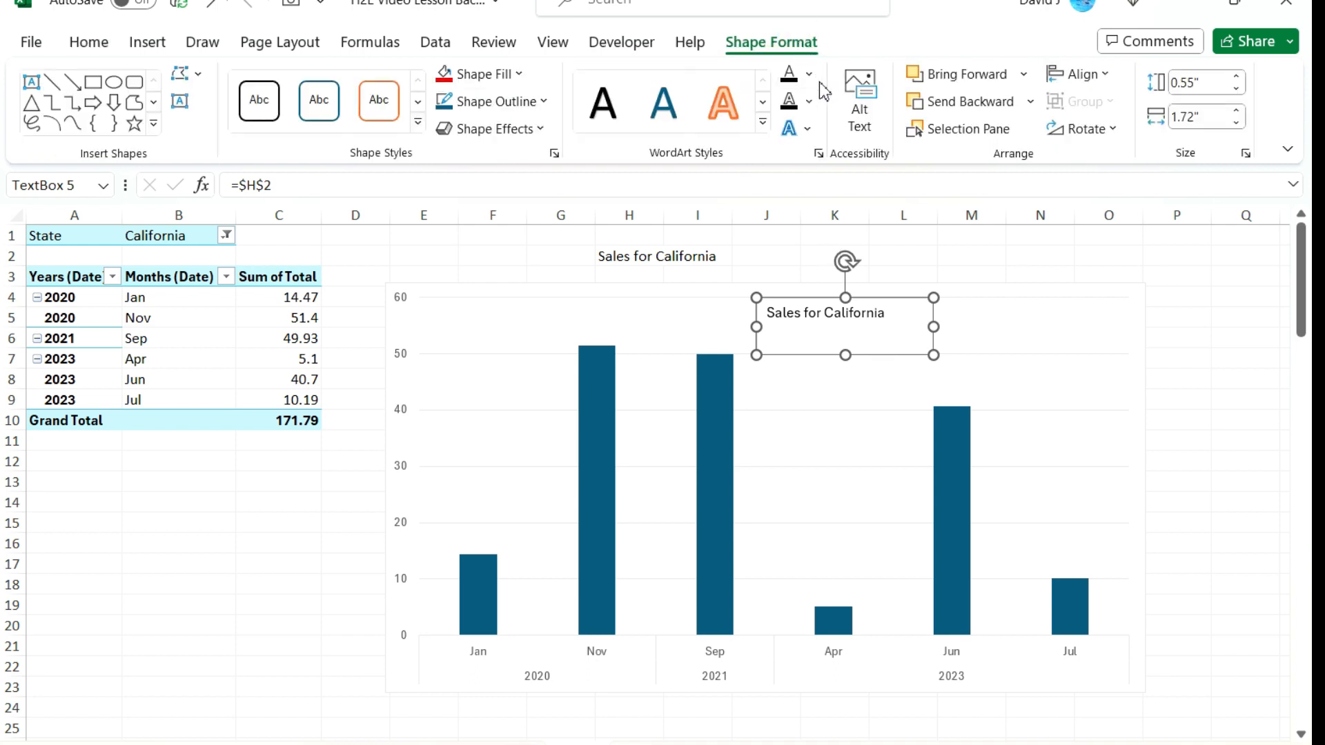
pyautogui.click(545, 102)
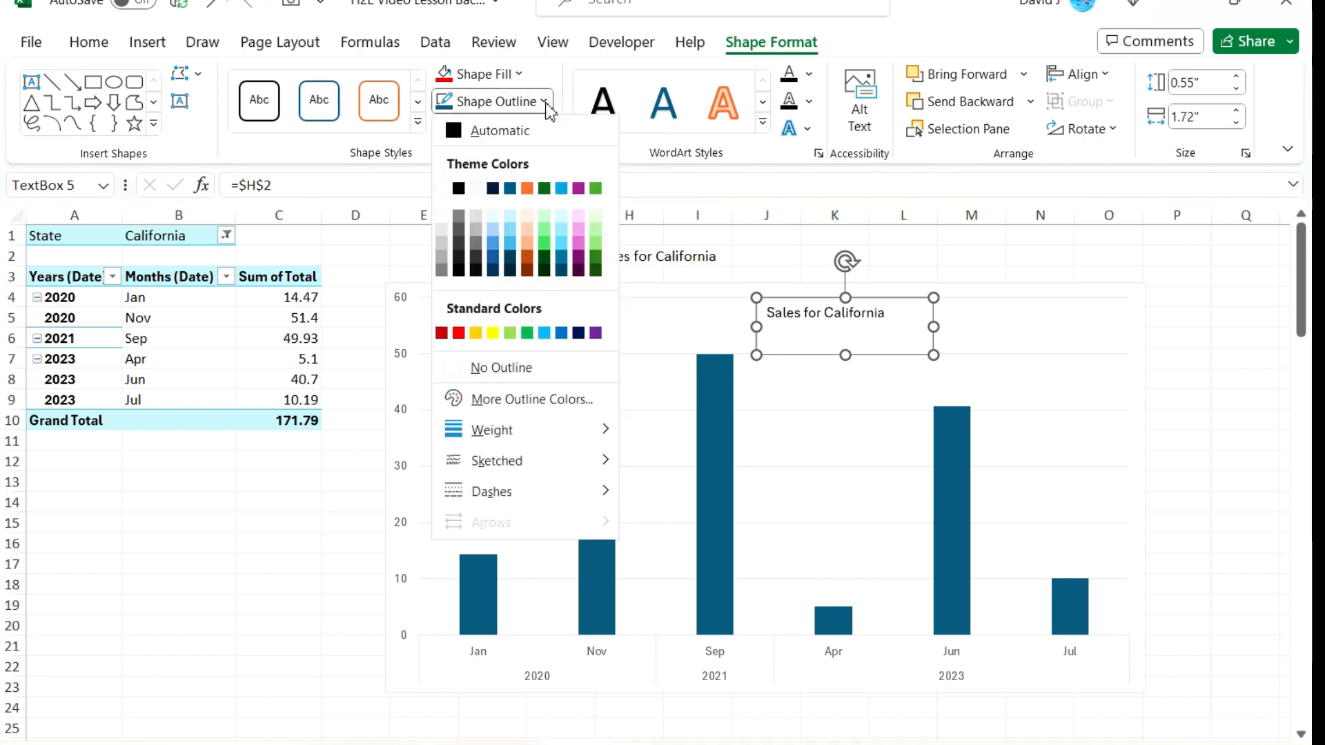
pyautogui.click(552, 376)
pyautogui.click(1012, 341)
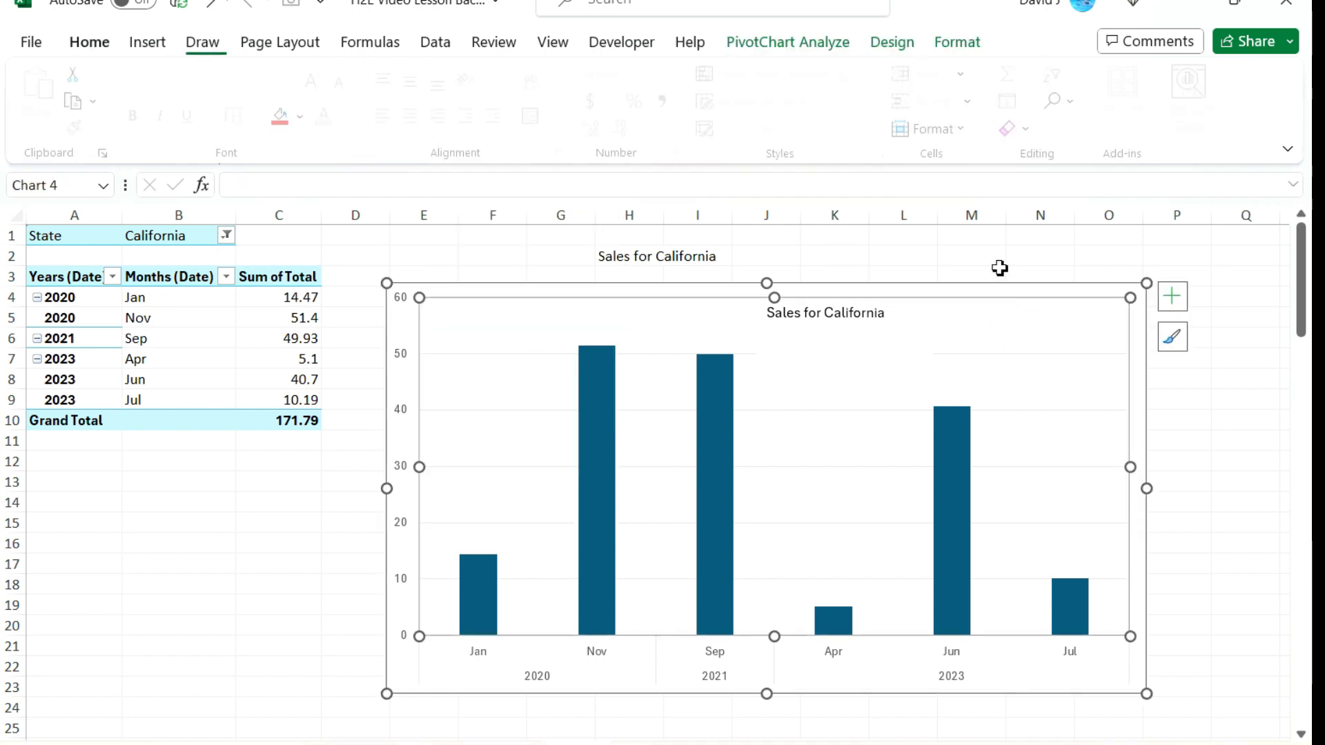
# - Remove the linked text box's shape fill and deselect the text box
pyautogui.click(915, 329)
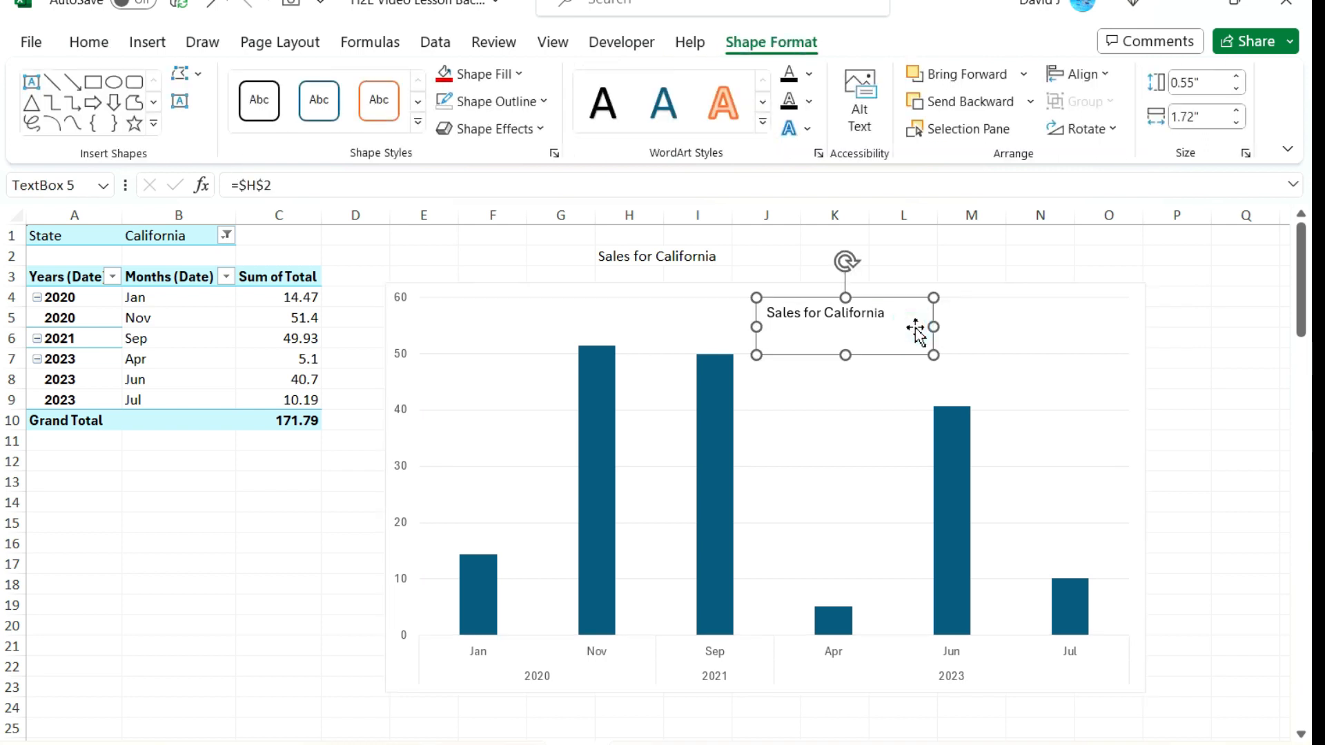
pyautogui.click(520, 76)
pyautogui.click(489, 340)
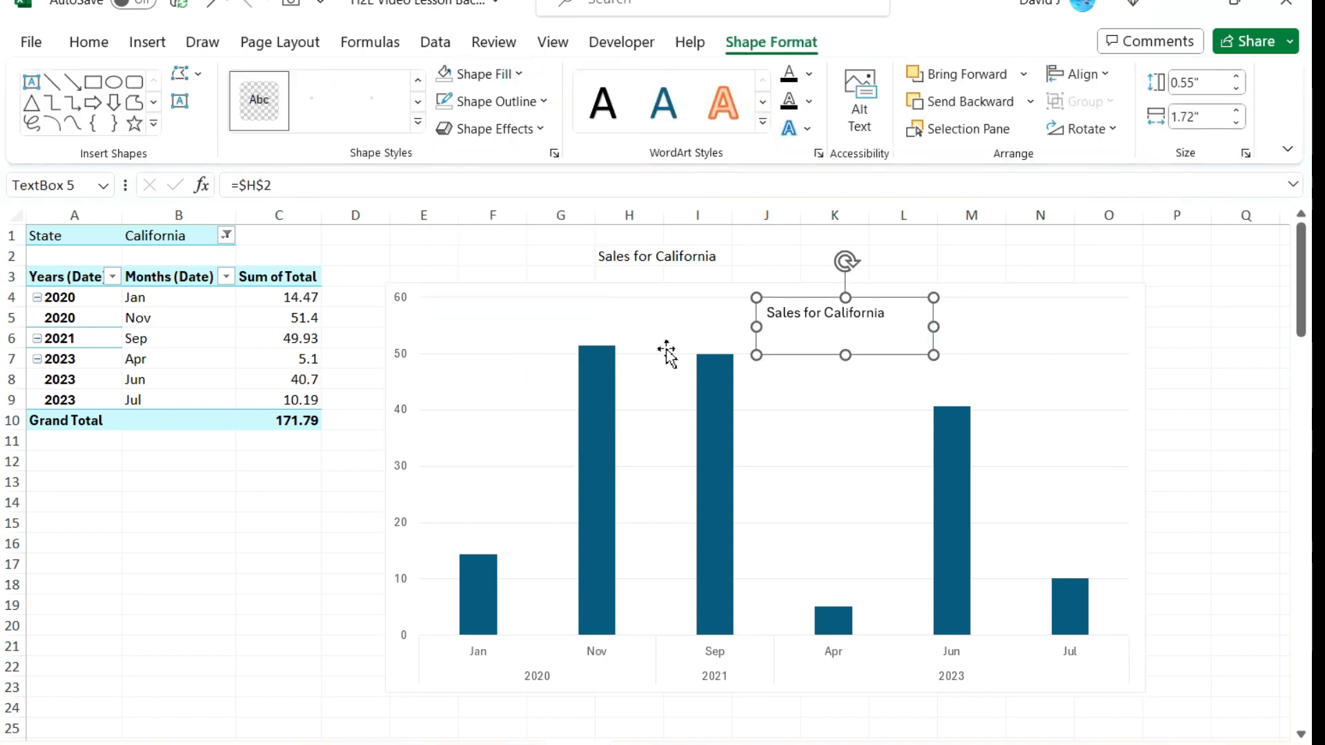
pyautogui.click(1023, 257)
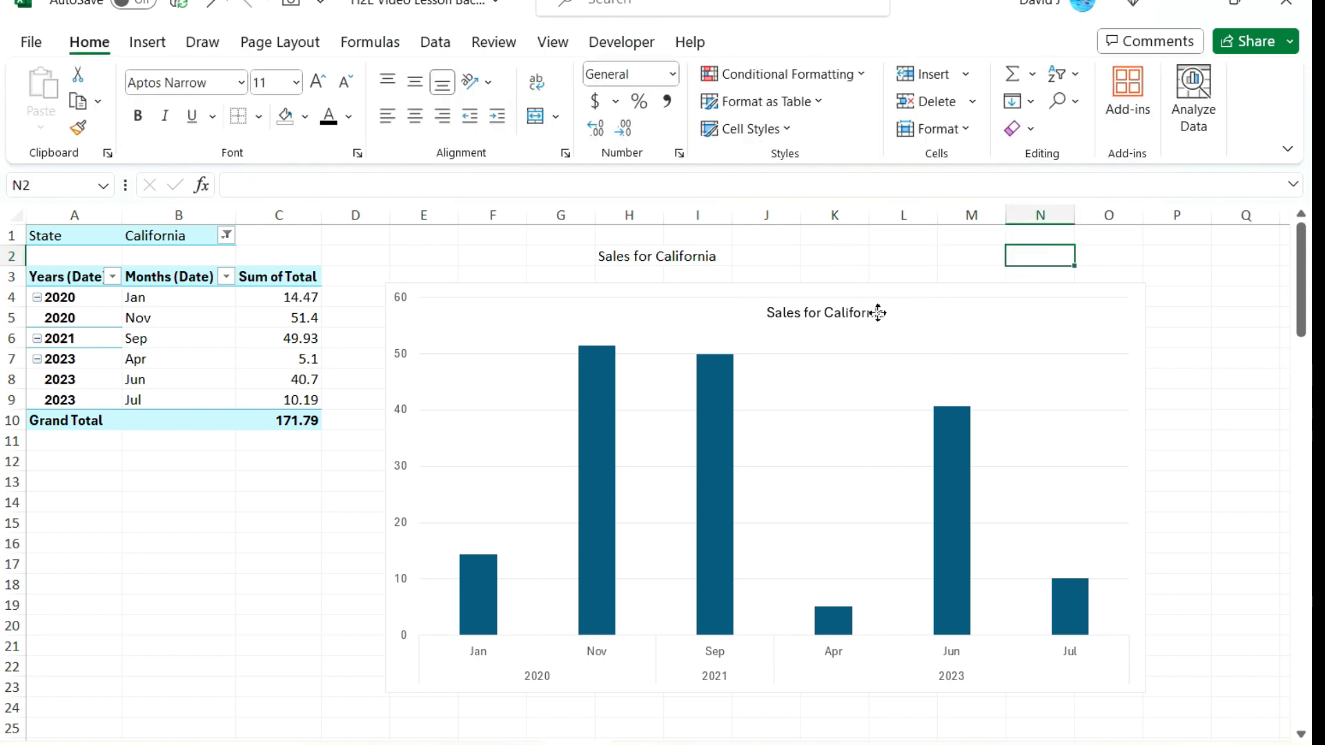
# - Reposition the linked text box near the chart's top edge, roughly above the Sep column
pyautogui.click(893, 346)
pyautogui.moveTo(893, 355); pyautogui.dragTo(921, 414)
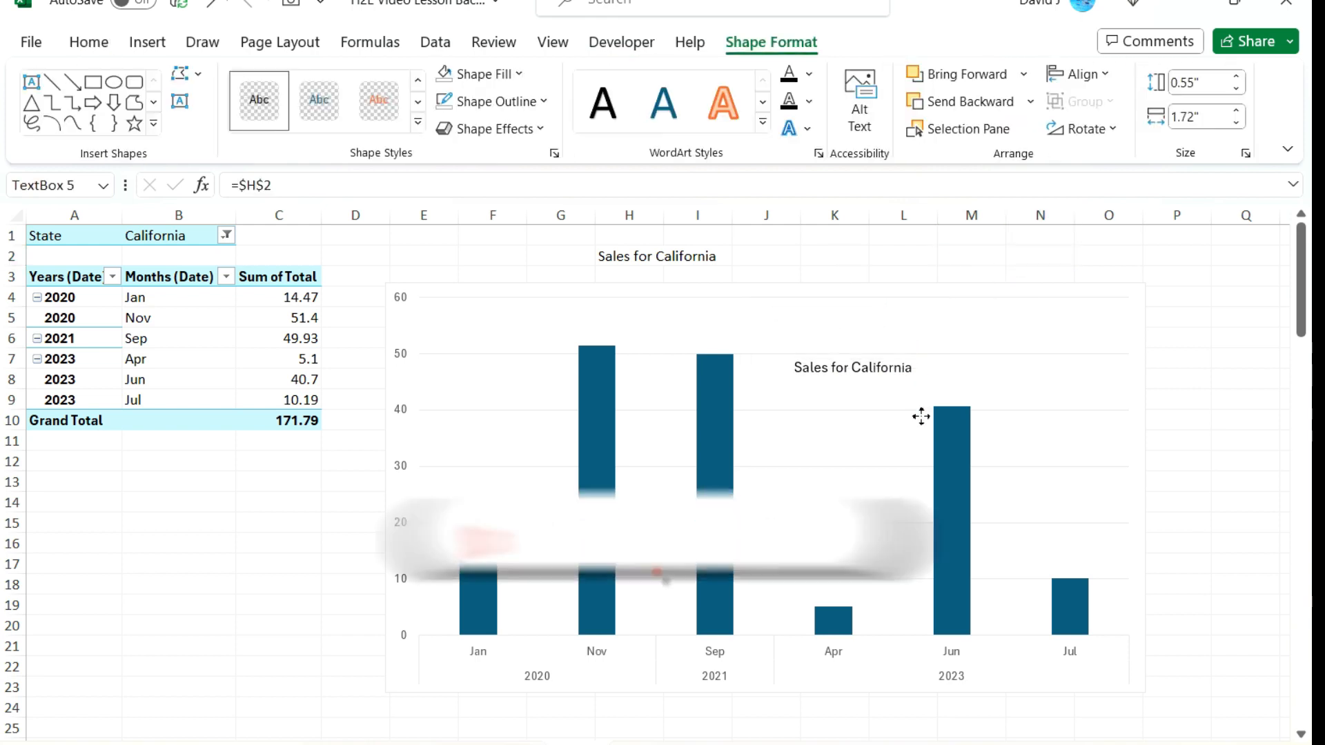
pyautogui.click(1049, 379)
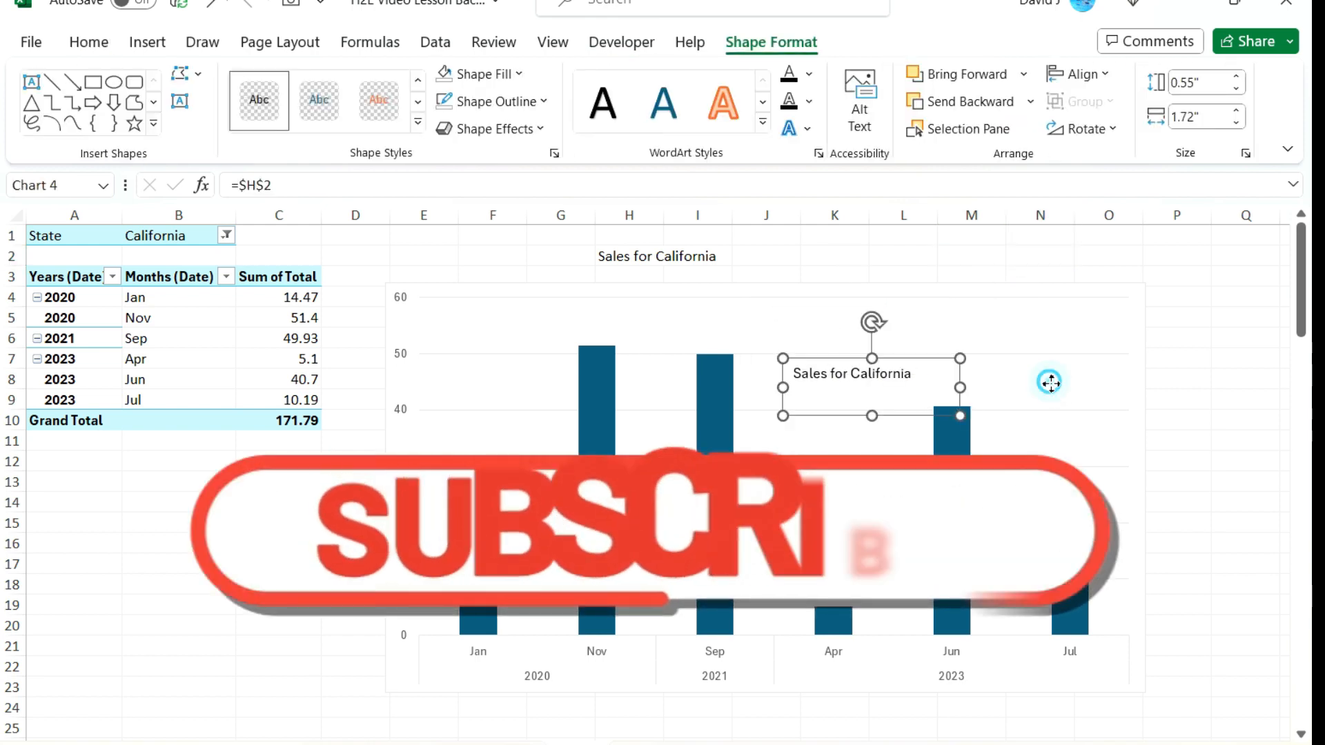
pyautogui.click(939, 383)
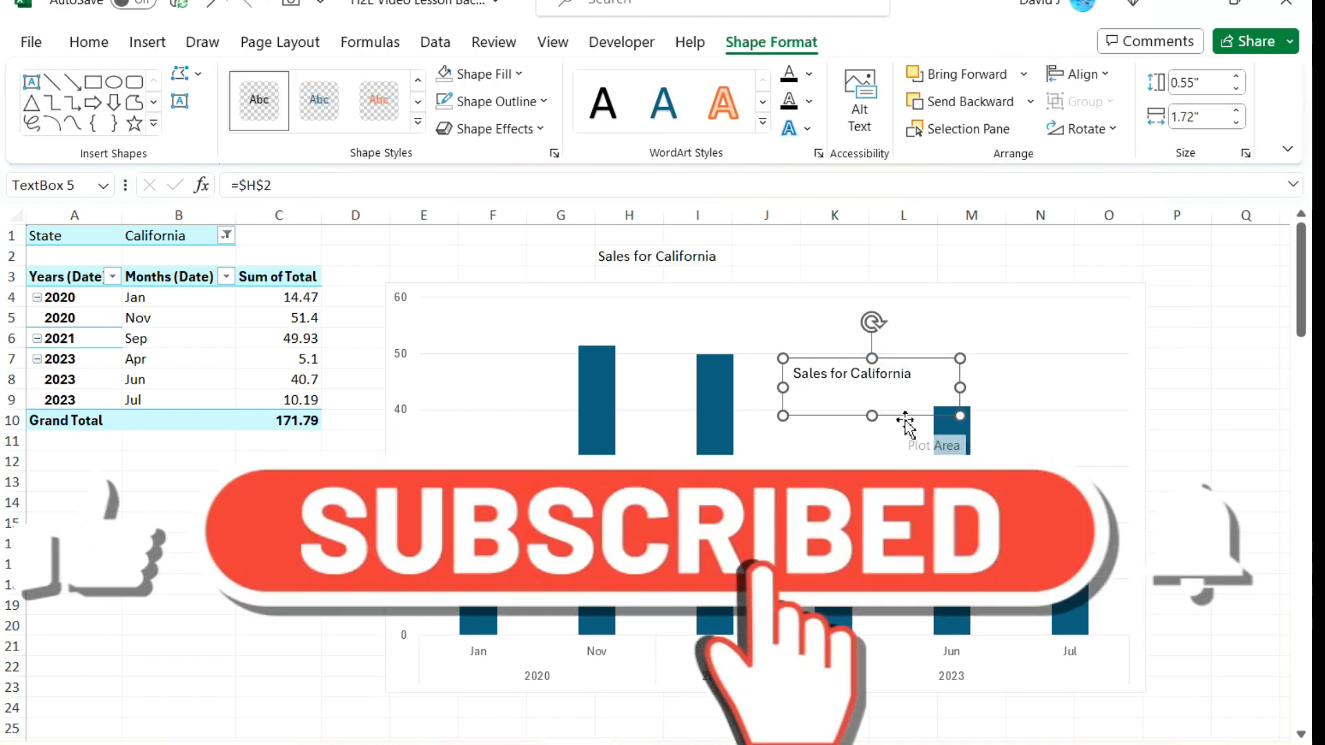
pyautogui.moveTo(901, 416); pyautogui.dragTo(737, 365)
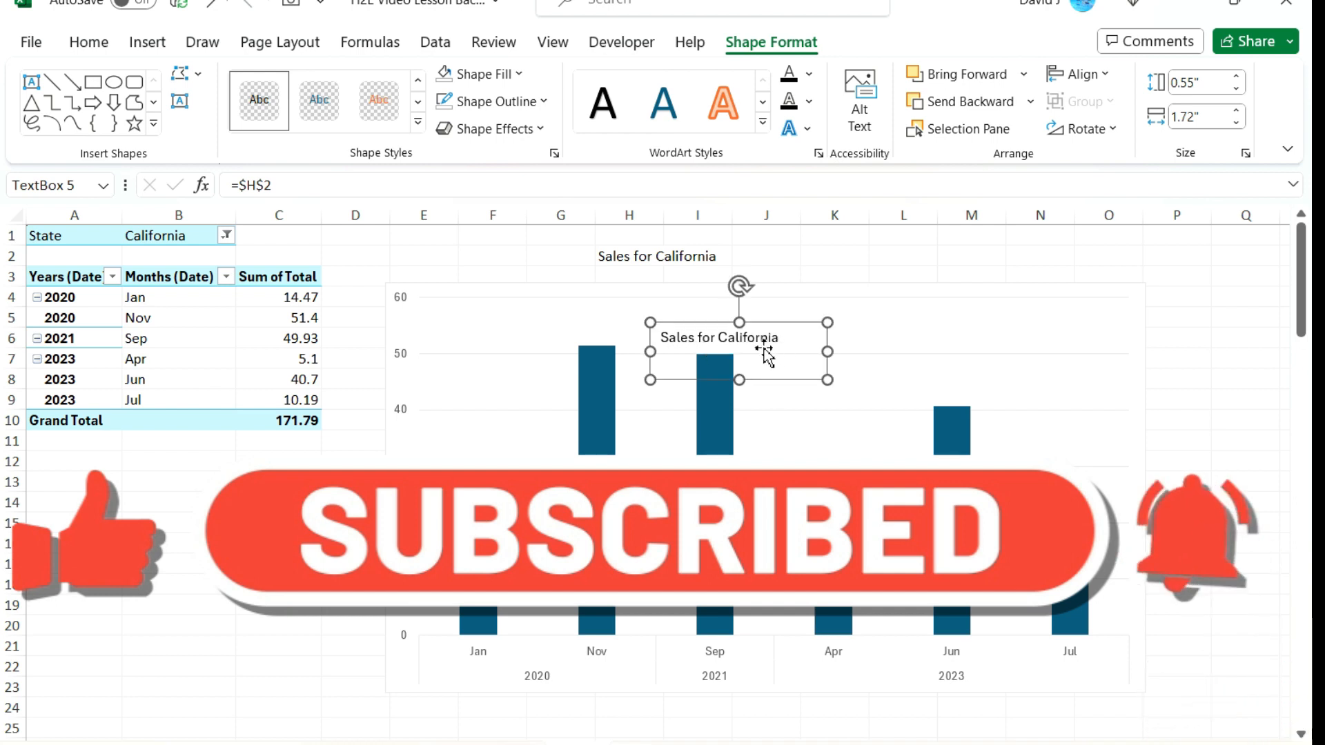
pyautogui.moveTo(786, 376); pyautogui.dragTo(783, 359)
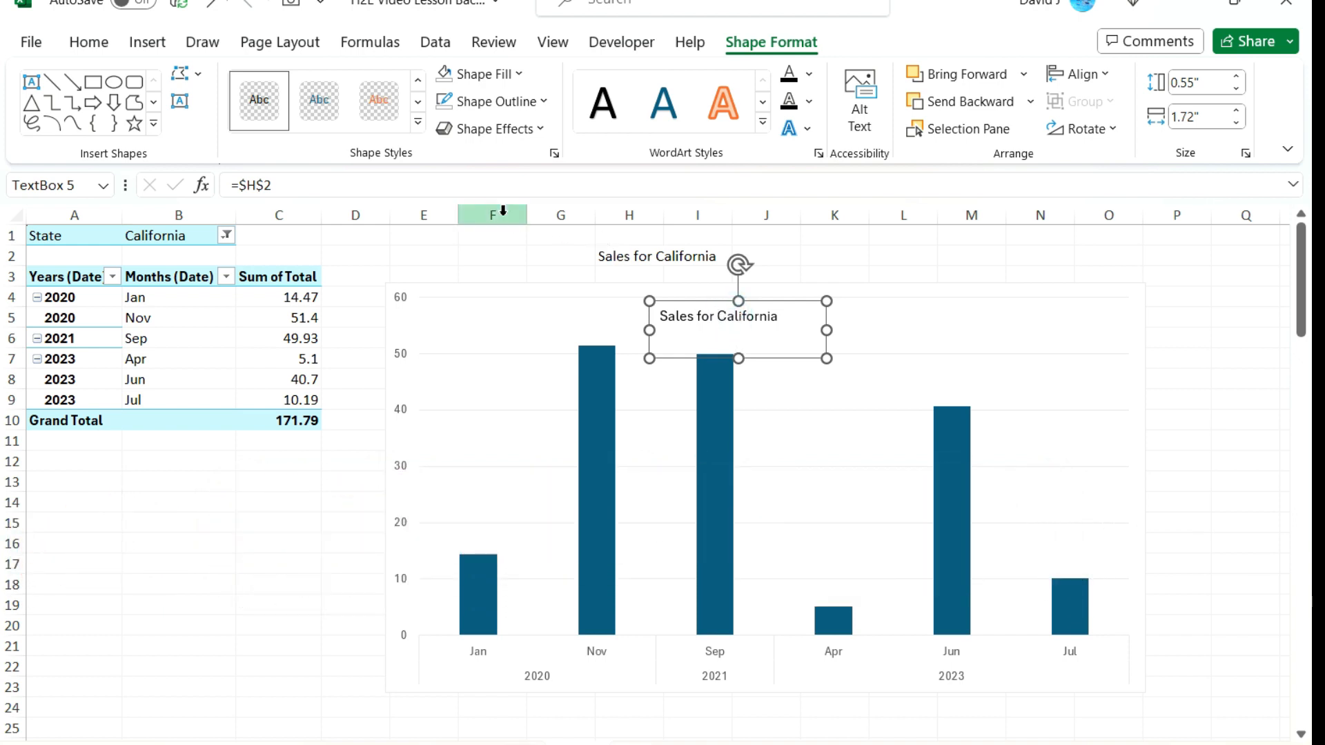
# - Increase the linked text box's font size to 14 and make its text bold
pyautogui.click(75, 48)
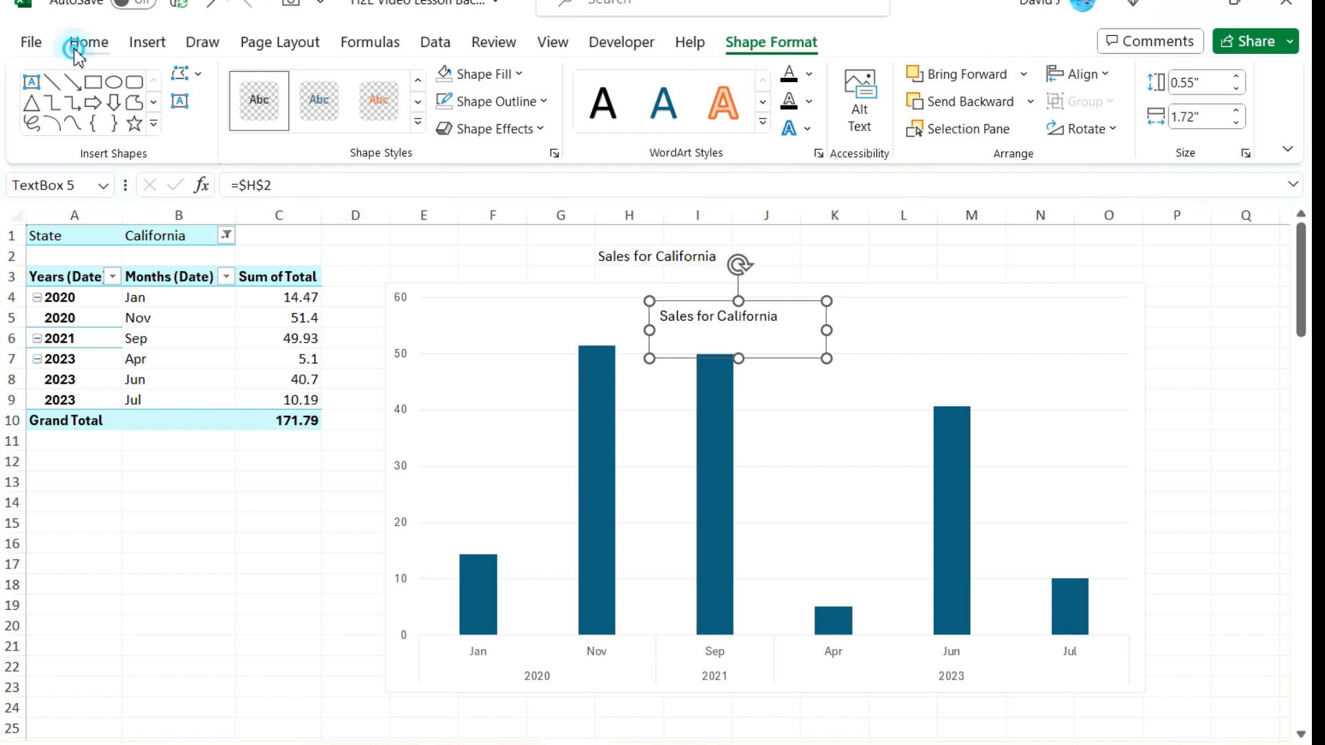
pyautogui.click(317, 81)
pyautogui.click(317, 81)
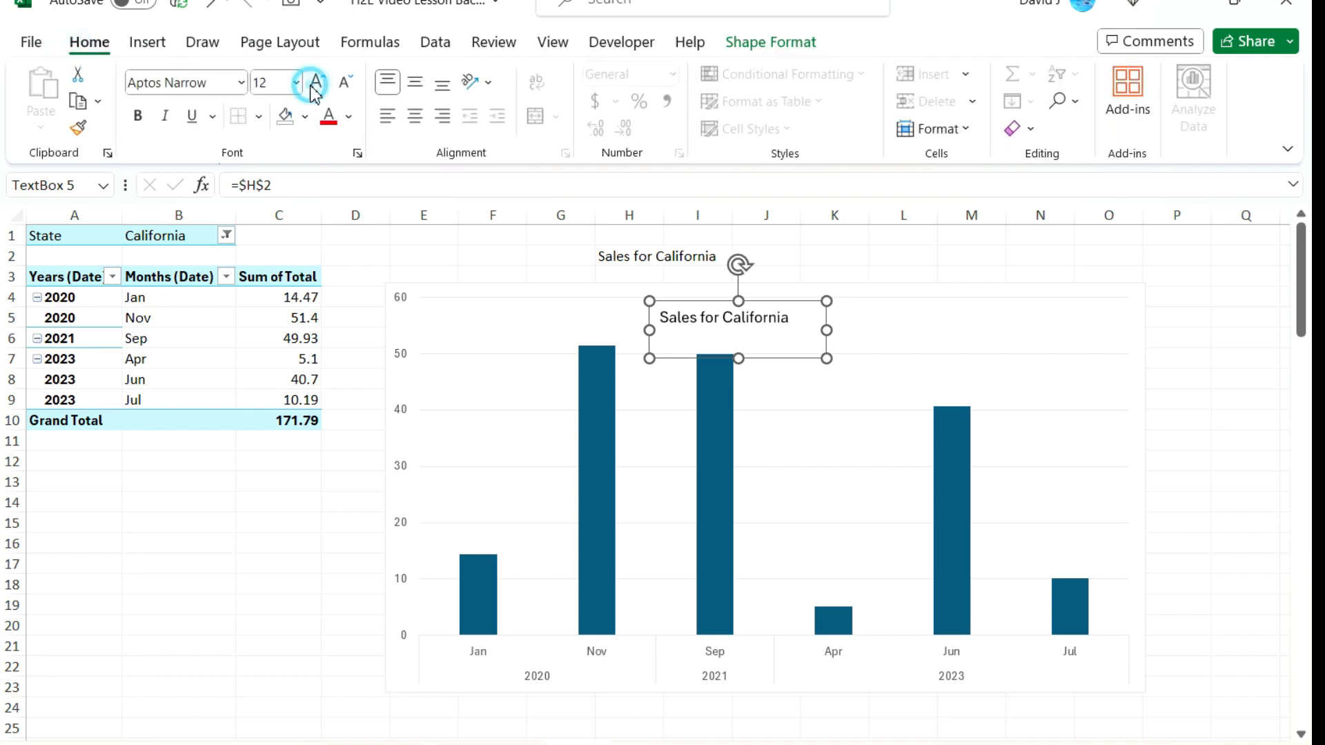
pyautogui.click(138, 116)
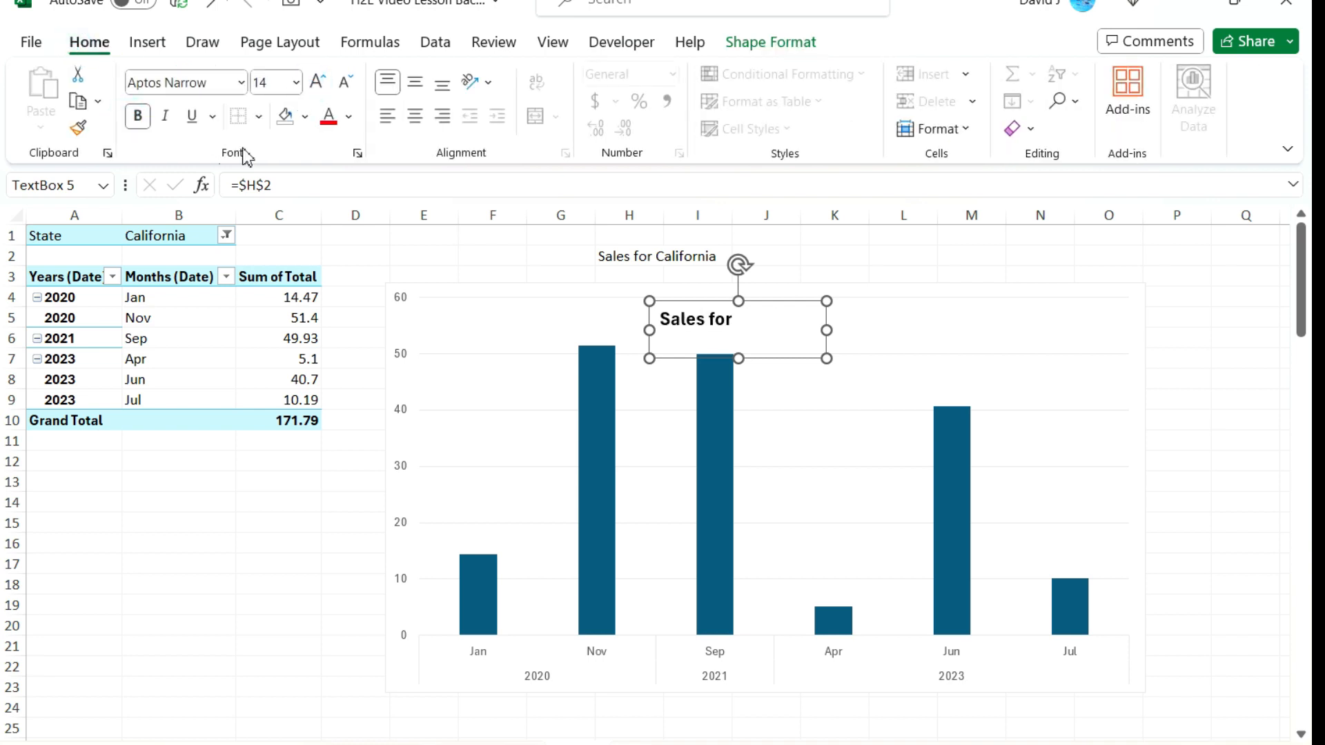
# - Widen the linked text box to fit the title on one line, reduce its height and move it slightly left
pyautogui.moveTo(826, 328); pyautogui.dragTo(890, 326)
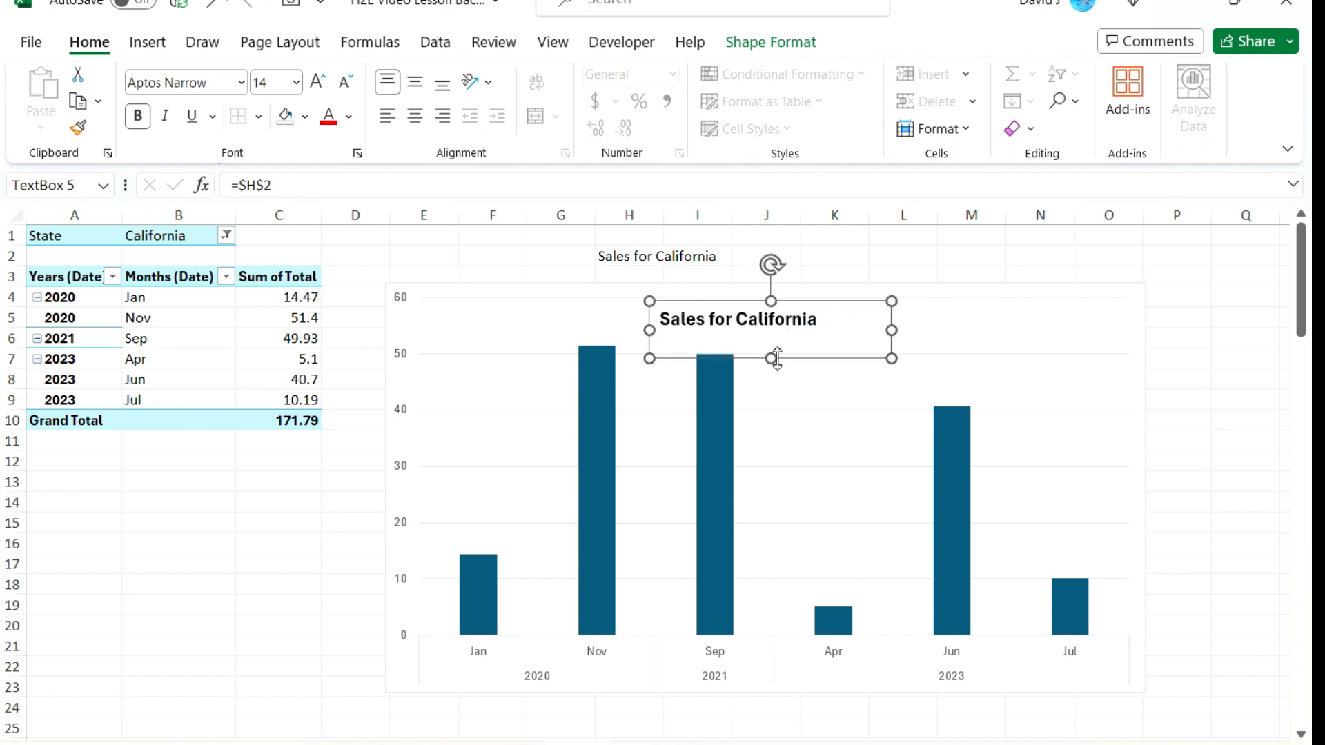
pyautogui.moveTo(878, 343); pyautogui.dragTo(850, 343)
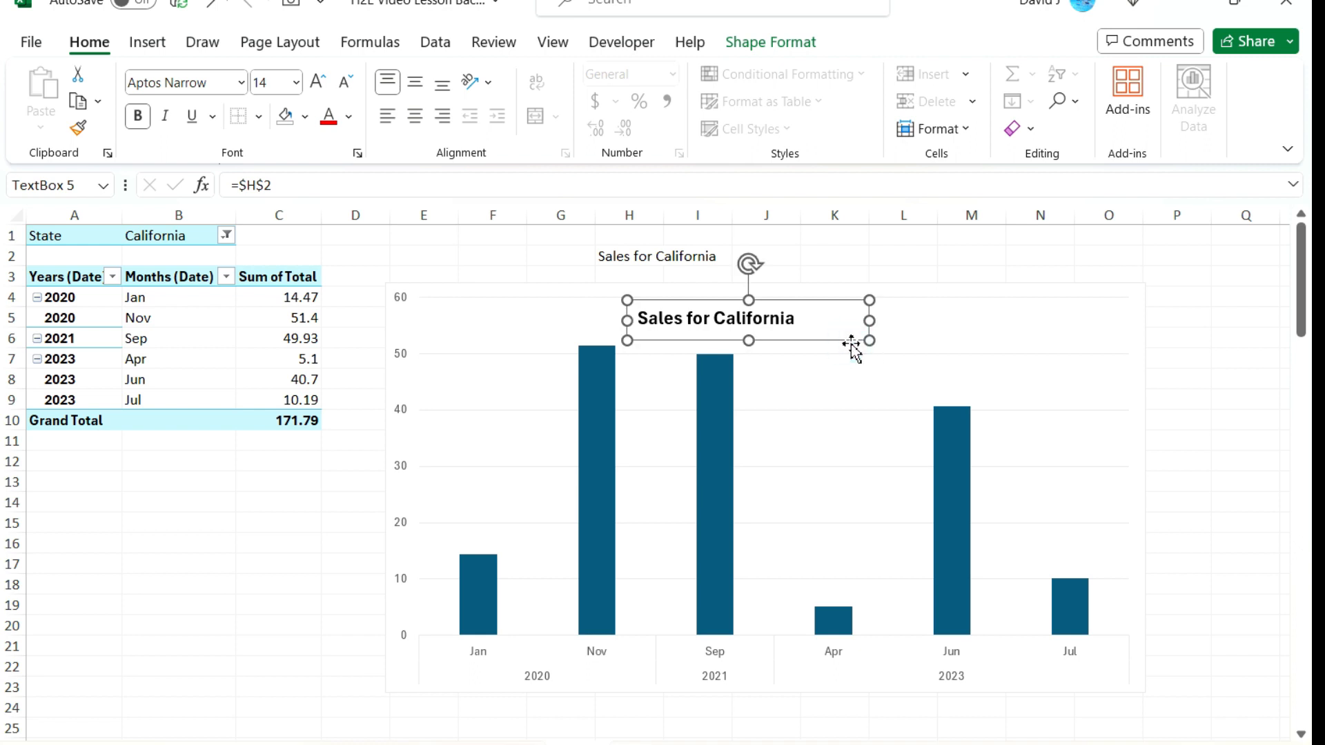
# - Select the chart together with the linked text box and group them
pyautogui.click(1140, 321)
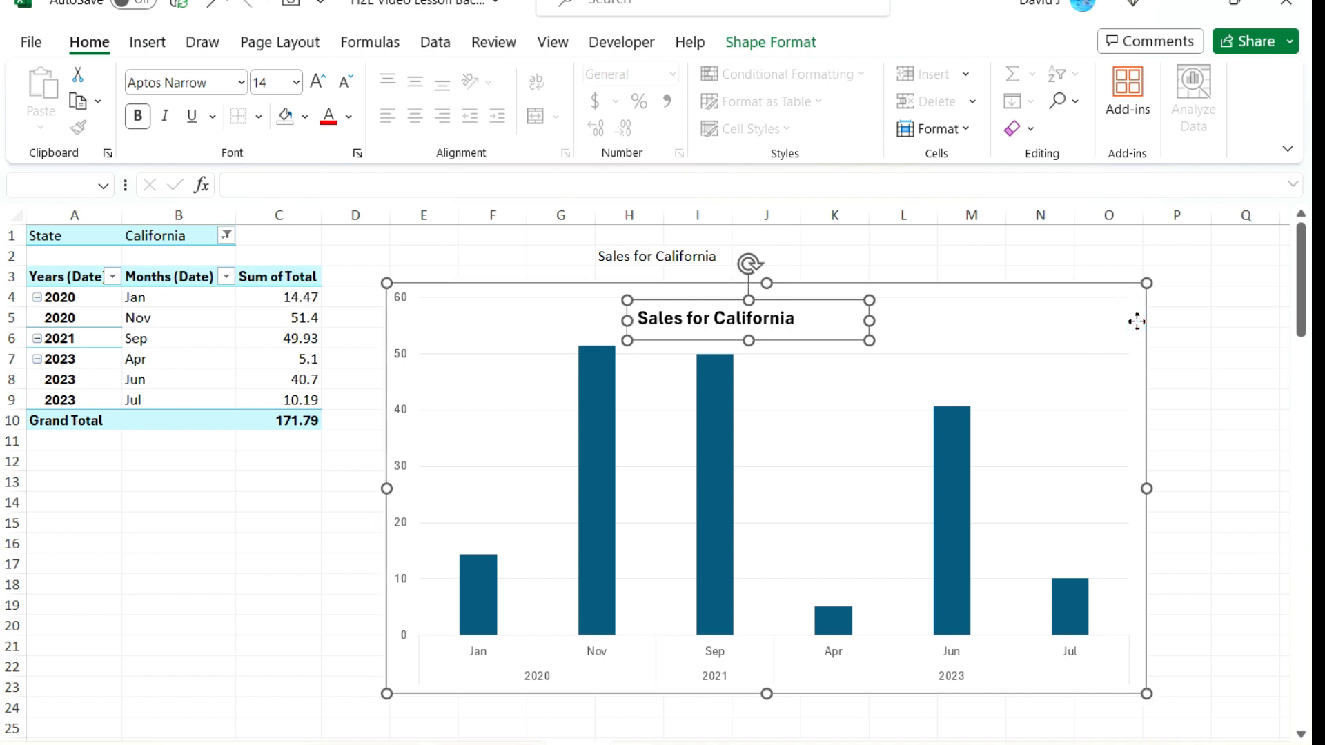
pyautogui.rightClick(819, 334)
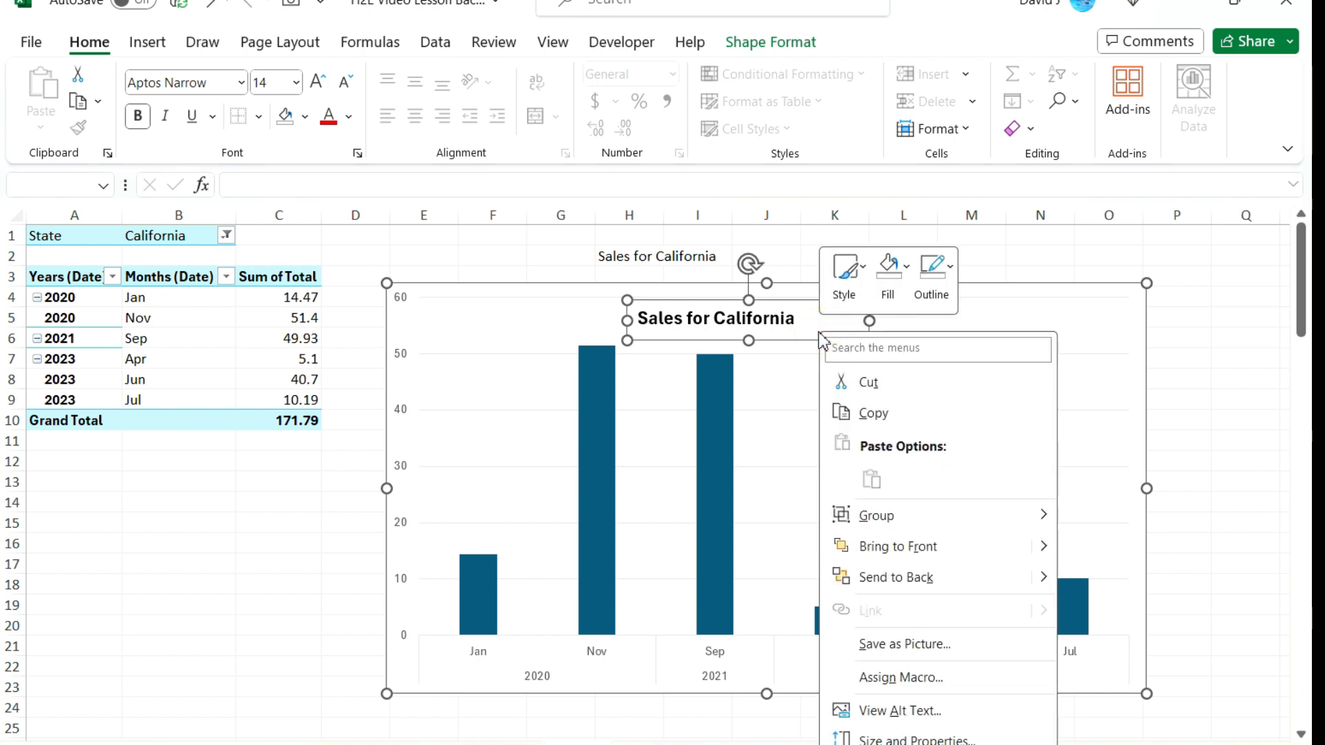
pyautogui.moveTo(854, 519)
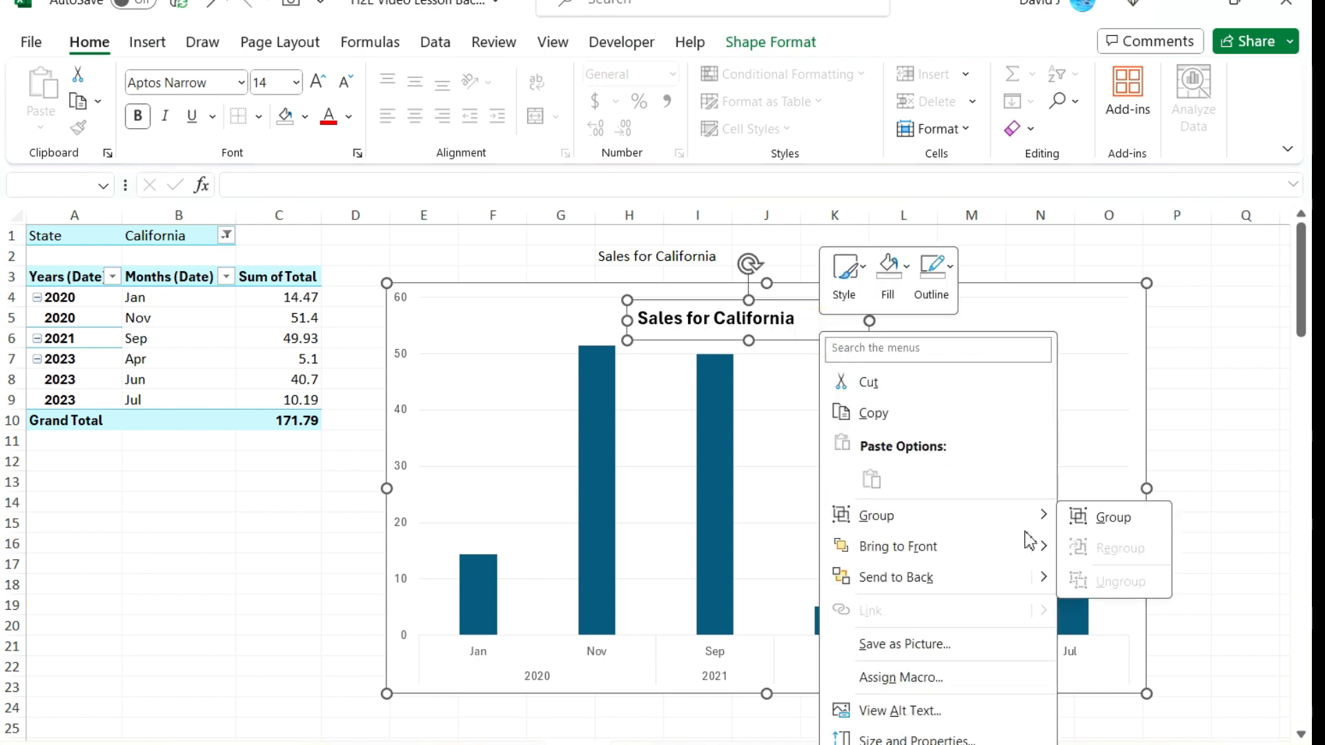
pyautogui.click(1090, 517)
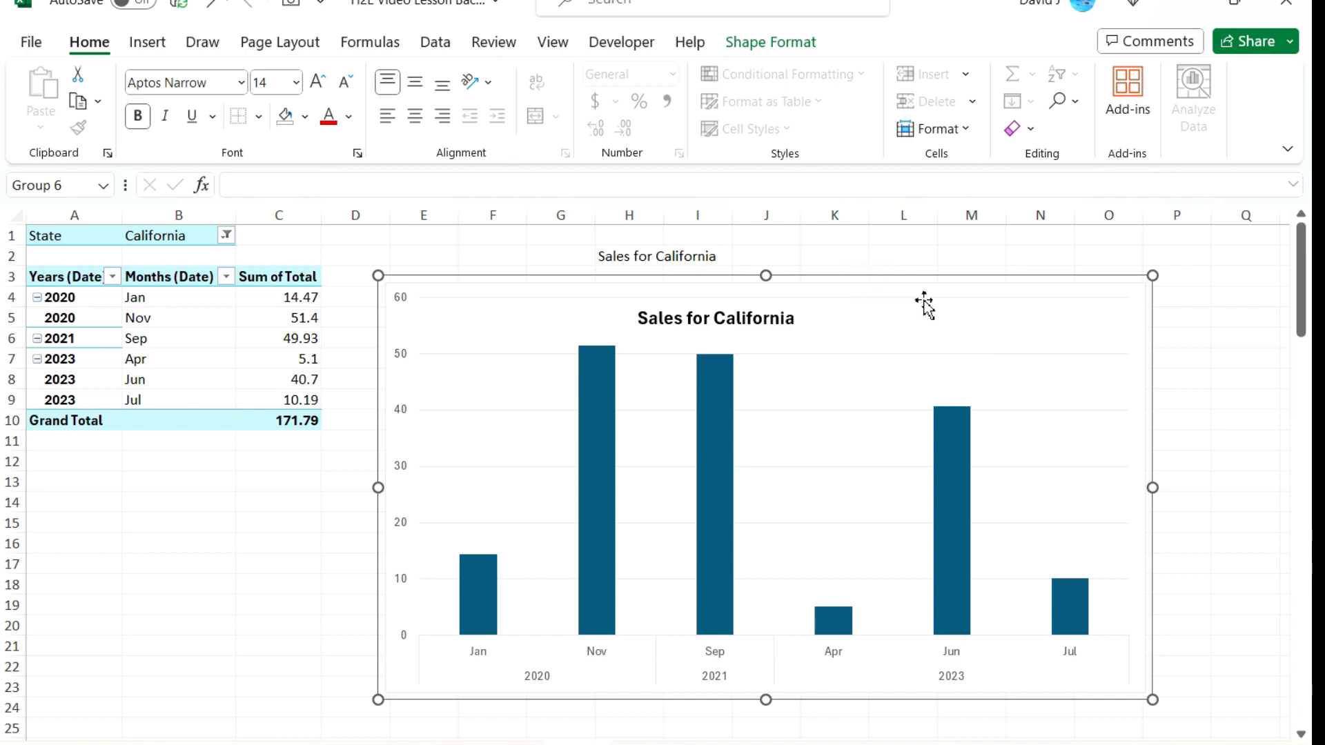
# - Move the grouped chart slightly up and left, and shift the title text box right within the group
pyautogui.moveTo(933, 282); pyautogui.dragTo(912, 257)
pyautogui.click(721, 300)
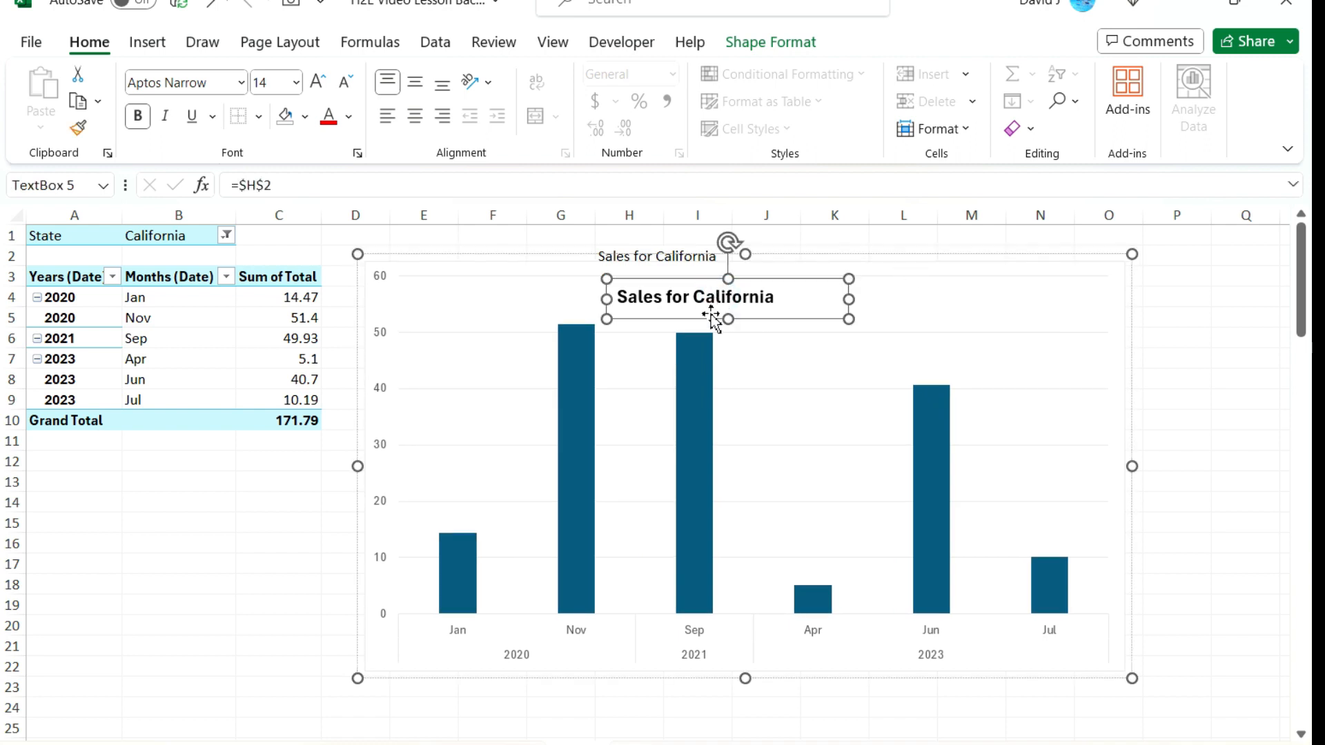
pyautogui.moveTo(758, 320); pyautogui.dragTo(834, 326)
# - Try to move the chart's plot area slightly down and left inside the group
pyautogui.click(977, 284)
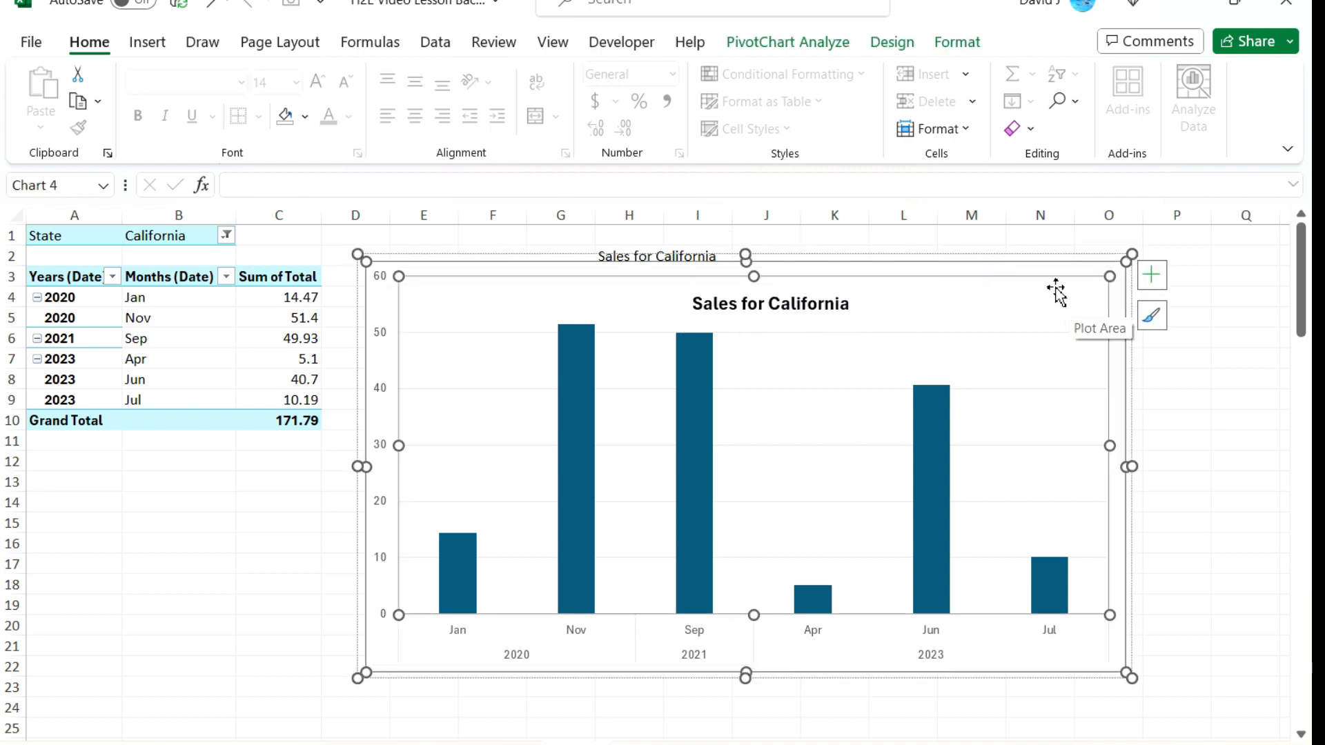
pyautogui.moveTo(1014, 286); pyautogui.dragTo(1000, 302)
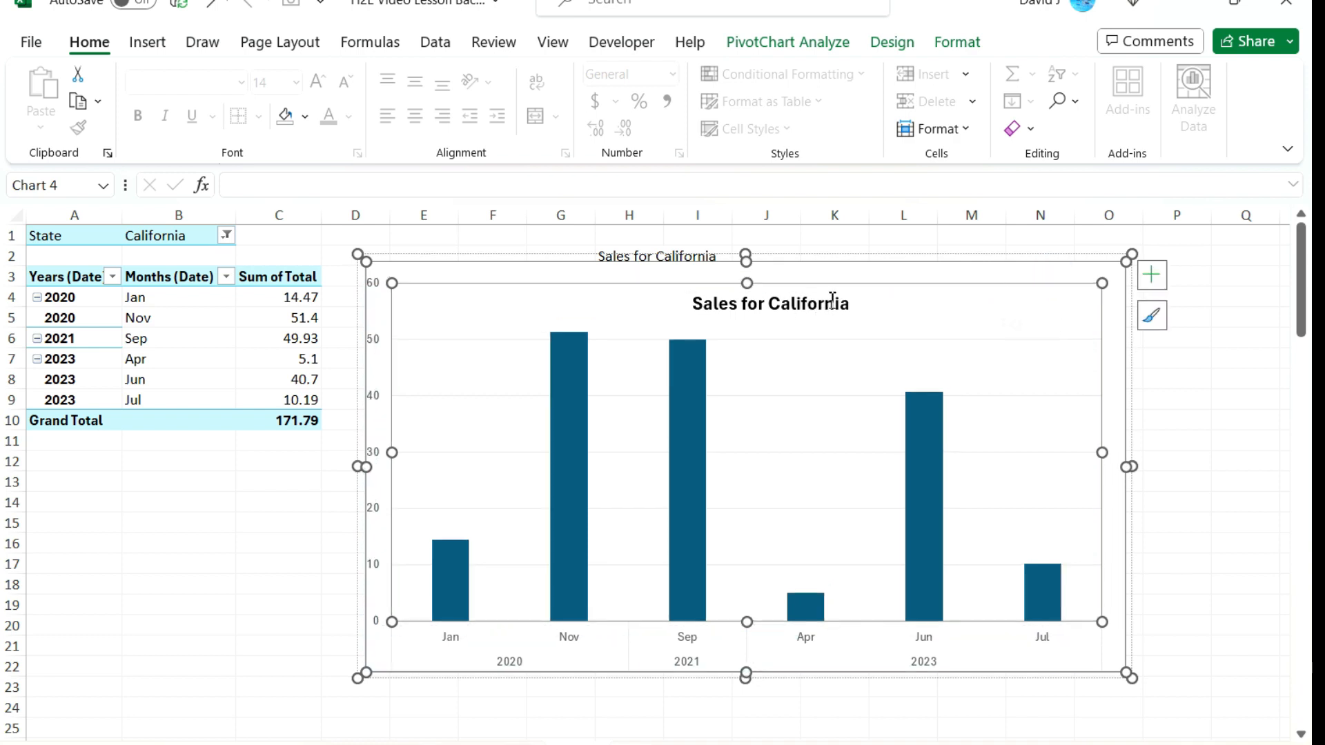
# - Move the grouped chart up so it covers the title formula in cell H2, and deselect it
pyautogui.click(848, 252)
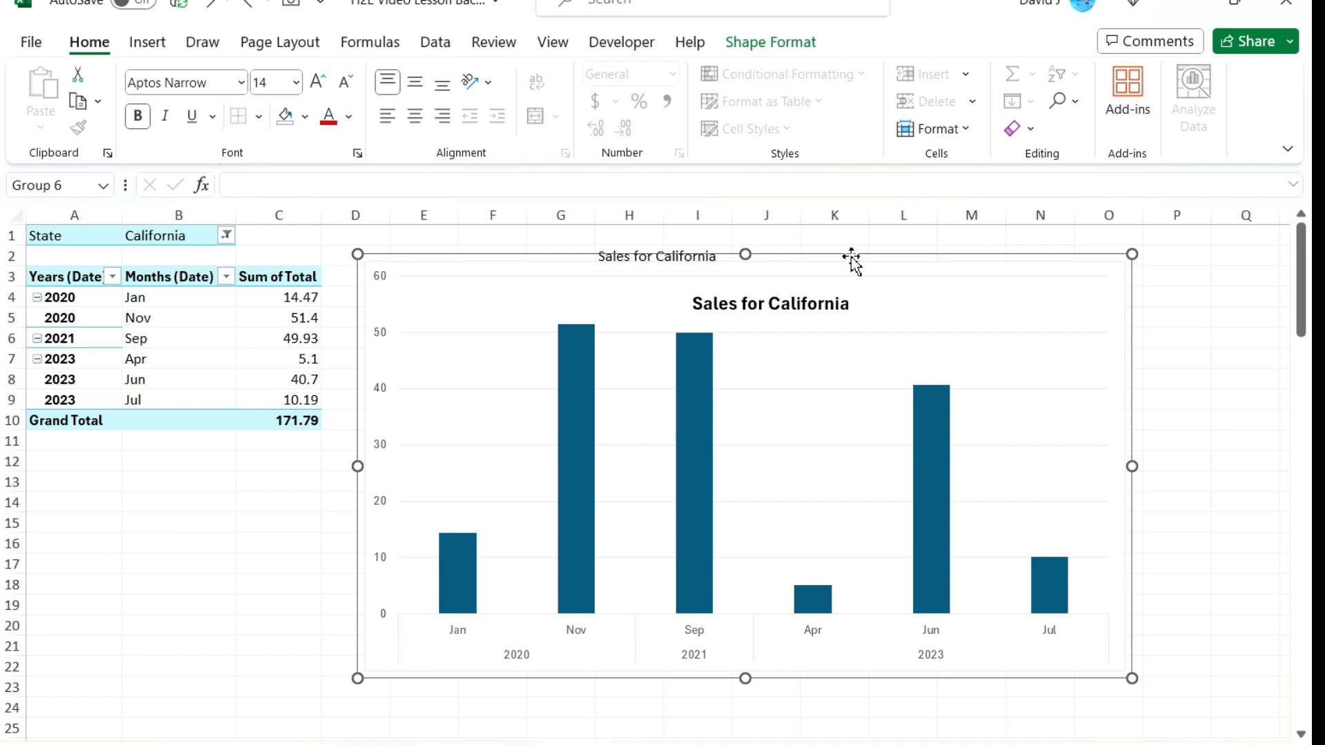
pyautogui.moveTo(851, 254)
pyautogui.mouseDown()
pyautogui.moveTo(949, 275)
pyautogui.moveTo(917, 313)
pyautogui.moveTo(873, 269)
pyautogui.mouseUp()
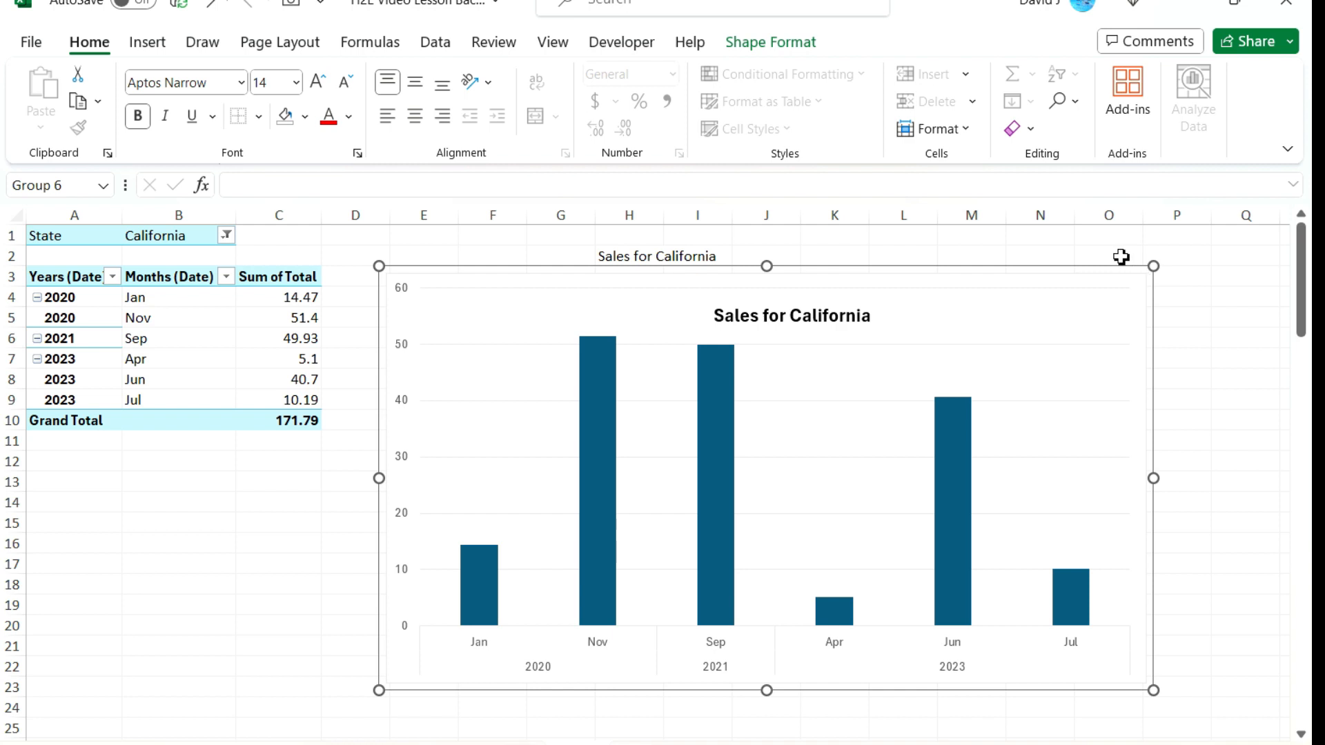
pyautogui.moveTo(1106, 273); pyautogui.dragTo(1041, 213)
pyautogui.moveTo(979, 271); pyautogui.dragTo(960, 243)
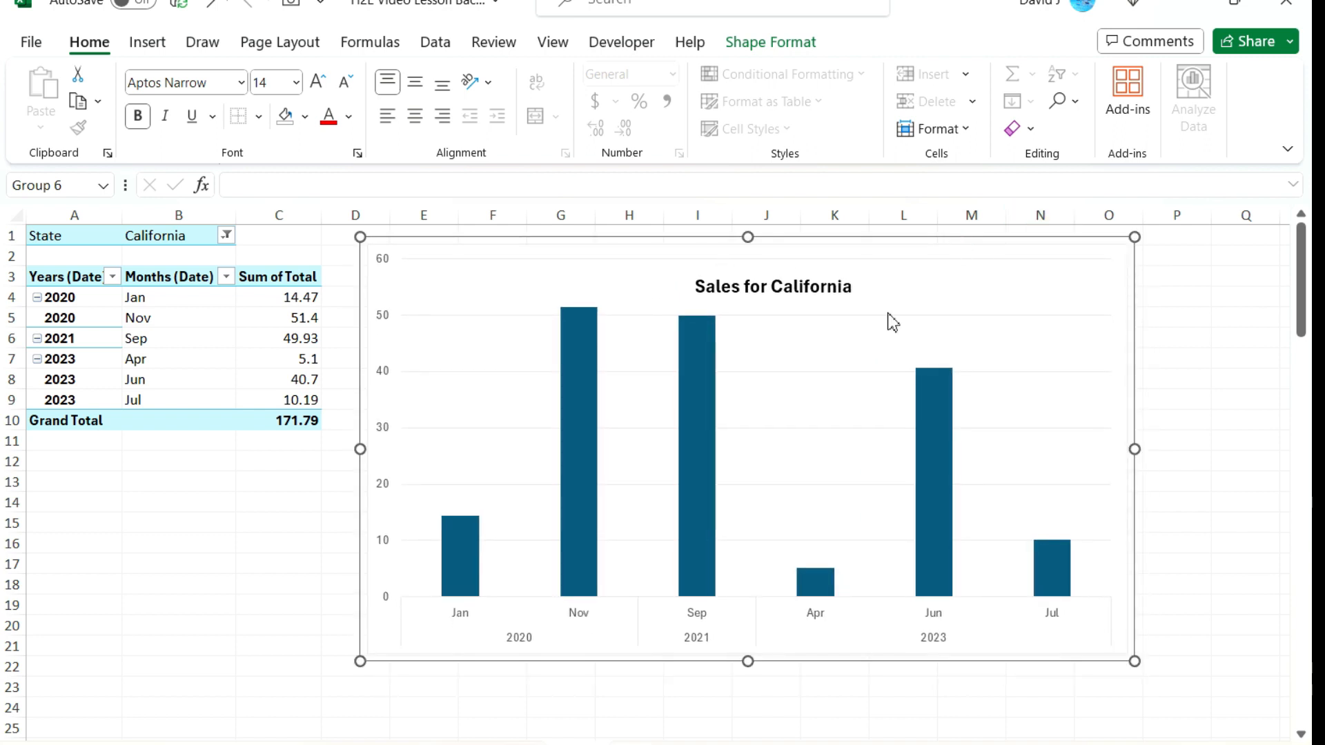
pyautogui.click(205, 500)
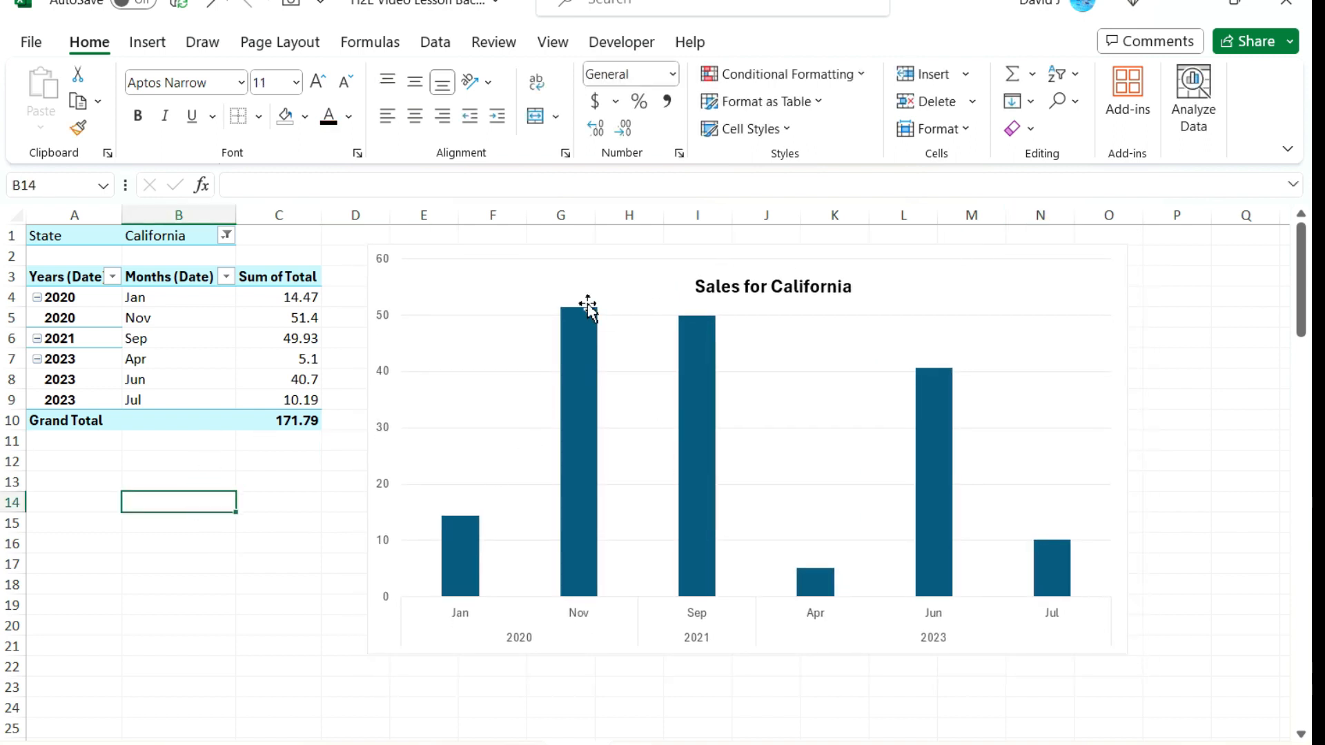
# - Filter the PivotTable's State field to Georgia to test the grouped chart's title
pyautogui.click(227, 235)
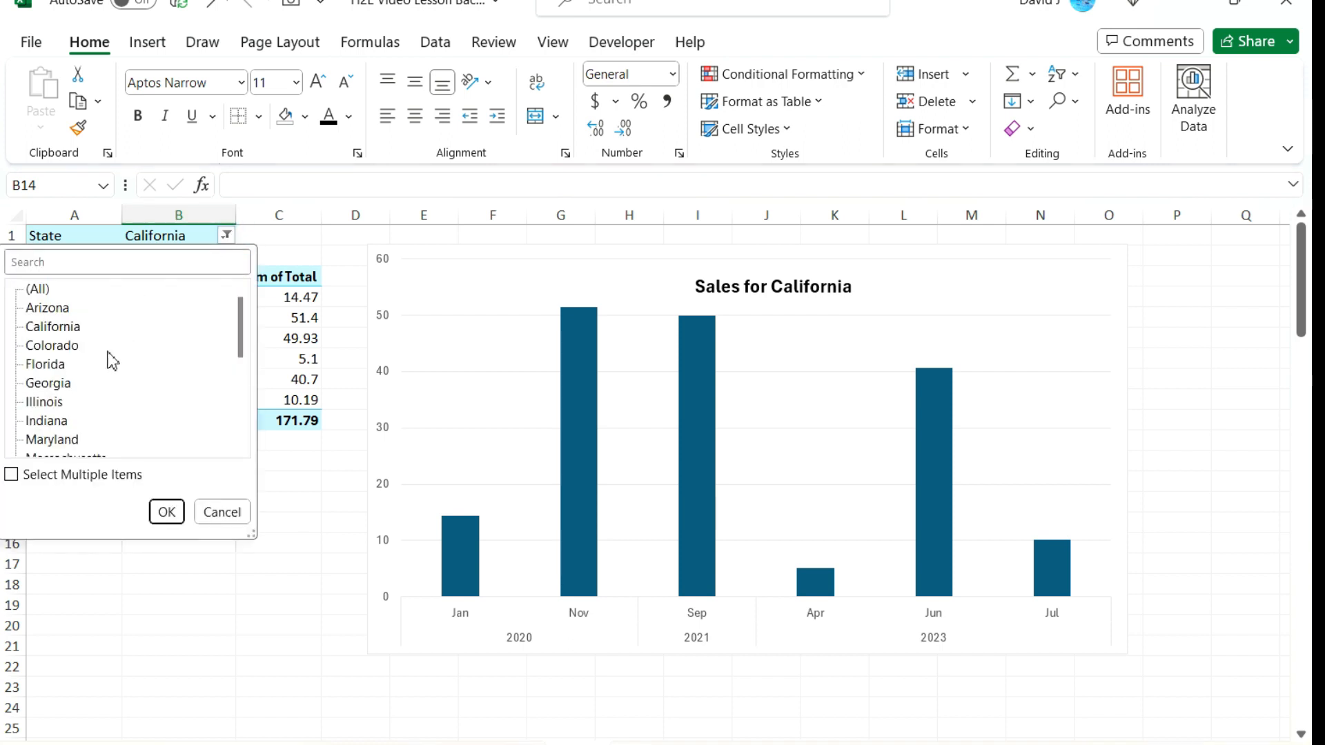
pyautogui.click(50, 385)
pyautogui.click(165, 513)
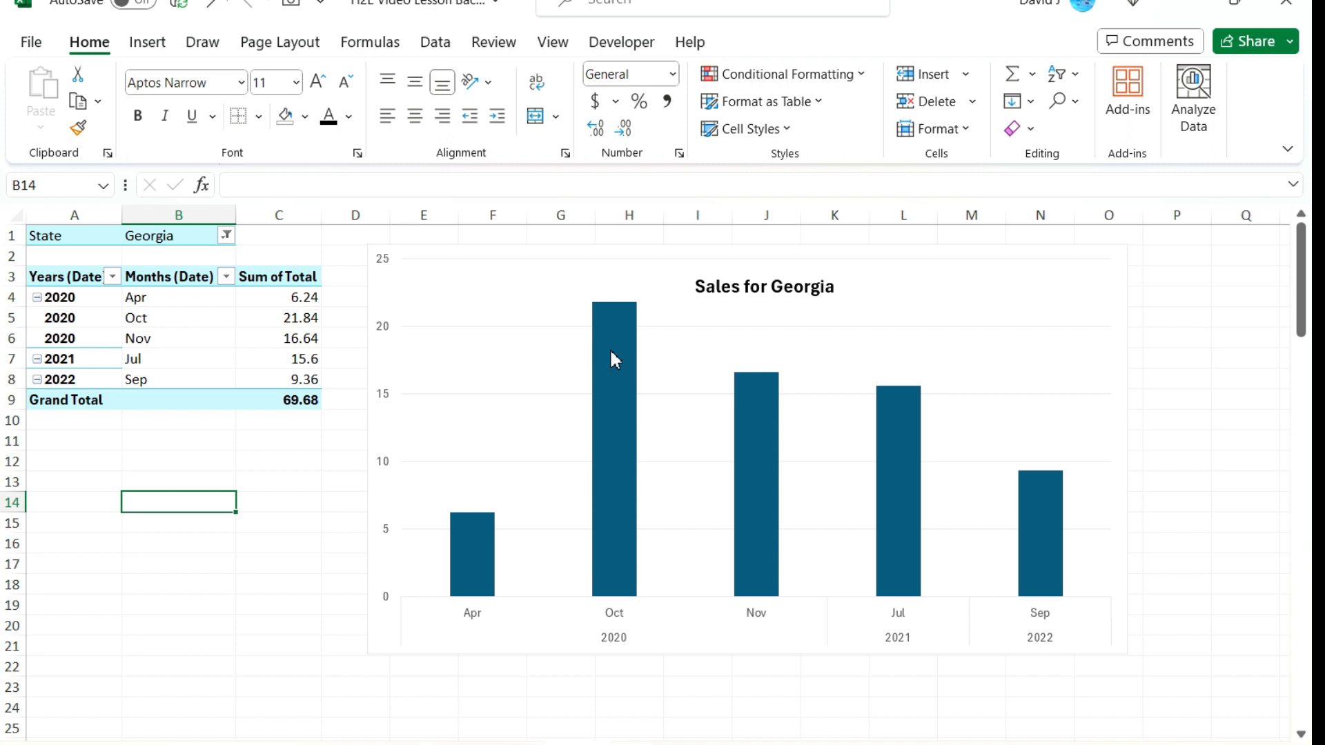
# - Filter the PivotTable's State field to Illinois and select the grouped chart
pyautogui.click(227, 233)
pyautogui.click(49, 402)
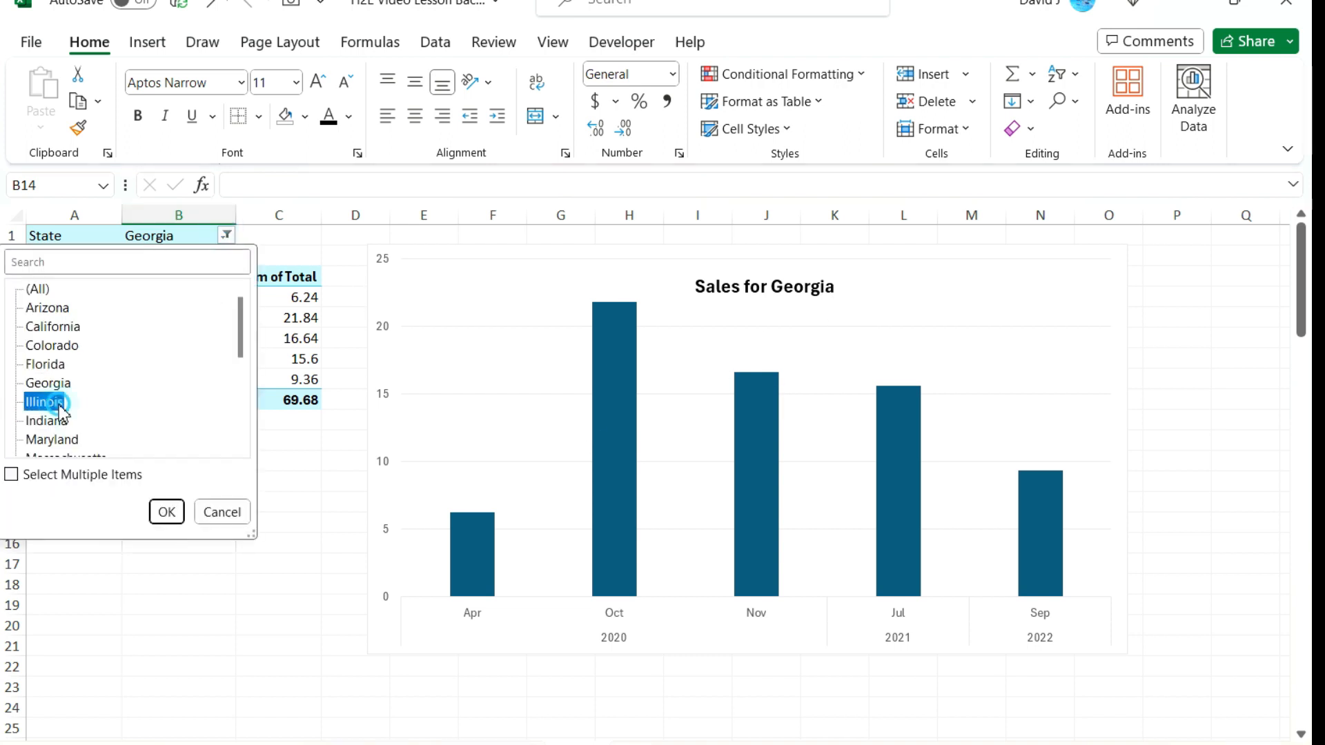
pyautogui.click(178, 519)
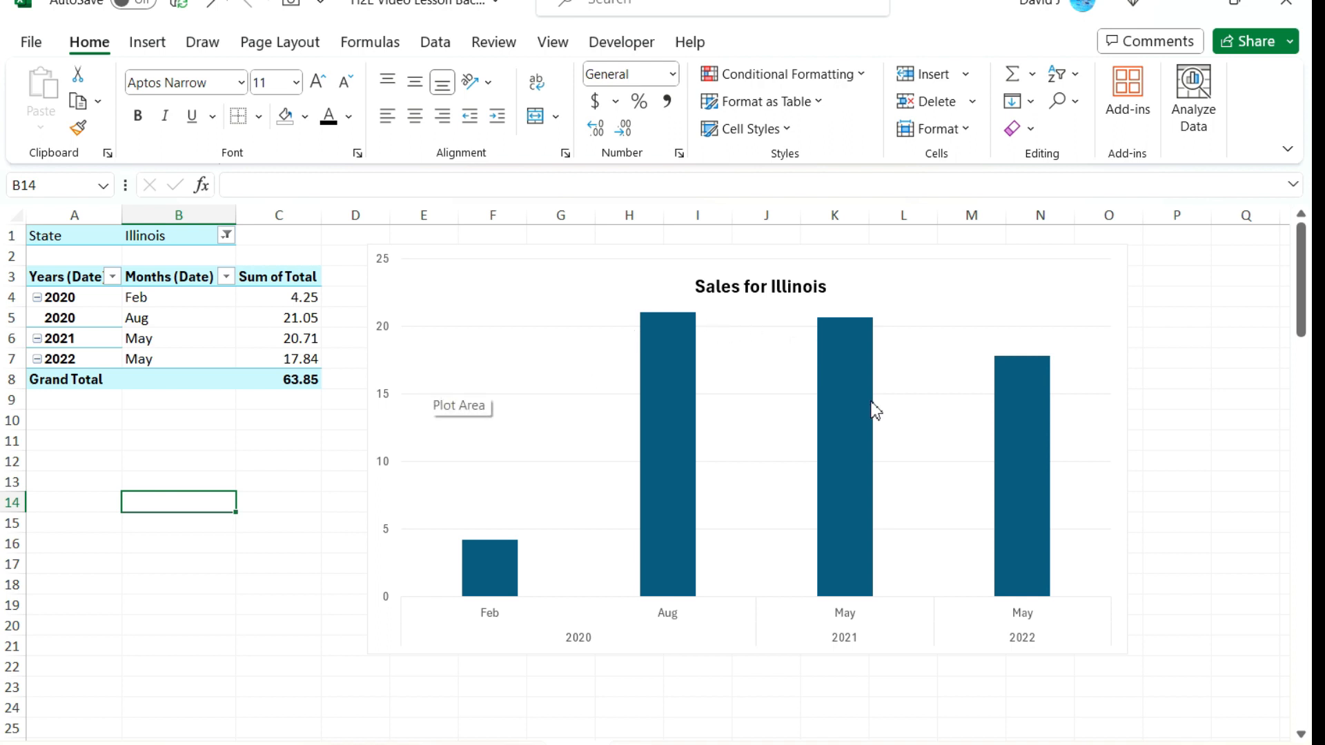
pyautogui.moveTo(871, 395)
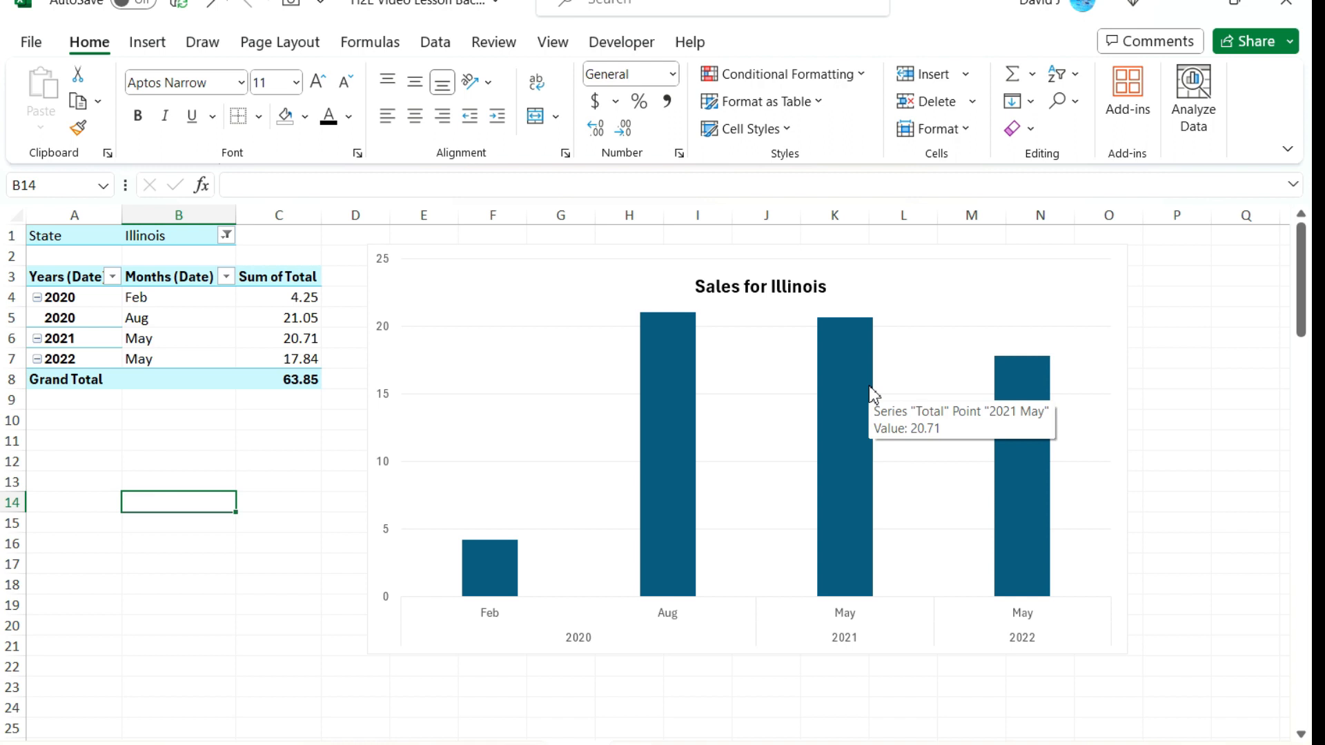
pyautogui.click(799, 283)
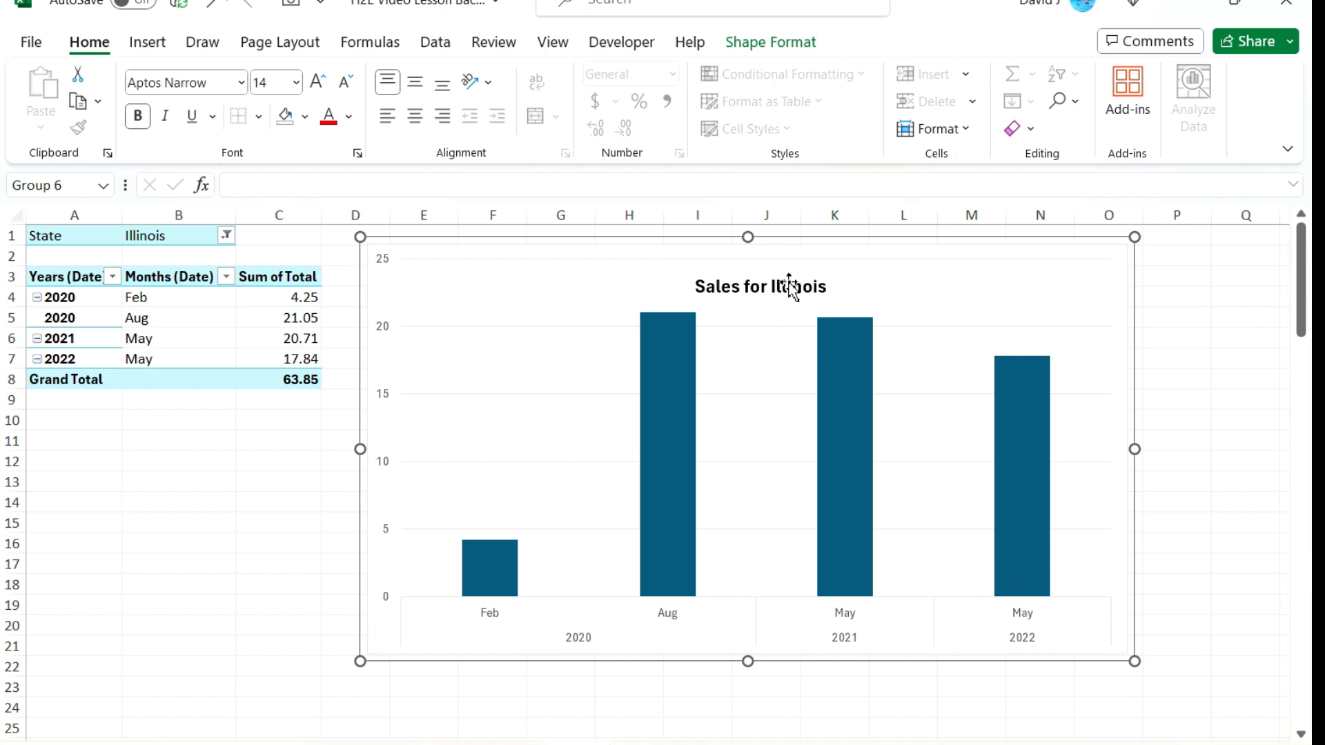
# - Select the title text box and the chart inside the group and ungroup them
pyautogui.click(828, 293)
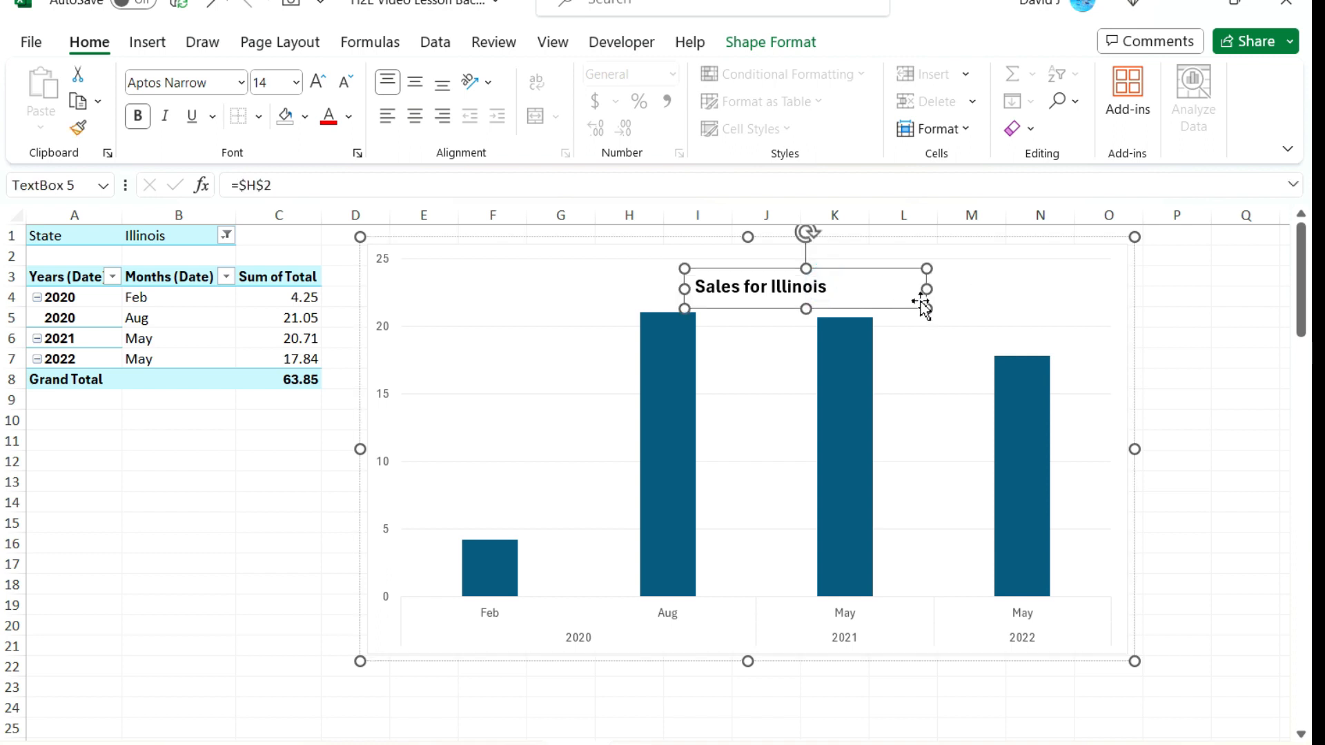
pyautogui.keyDown('ctrl'); pyautogui.click(955, 310); pyautogui.keyUp('ctrl')
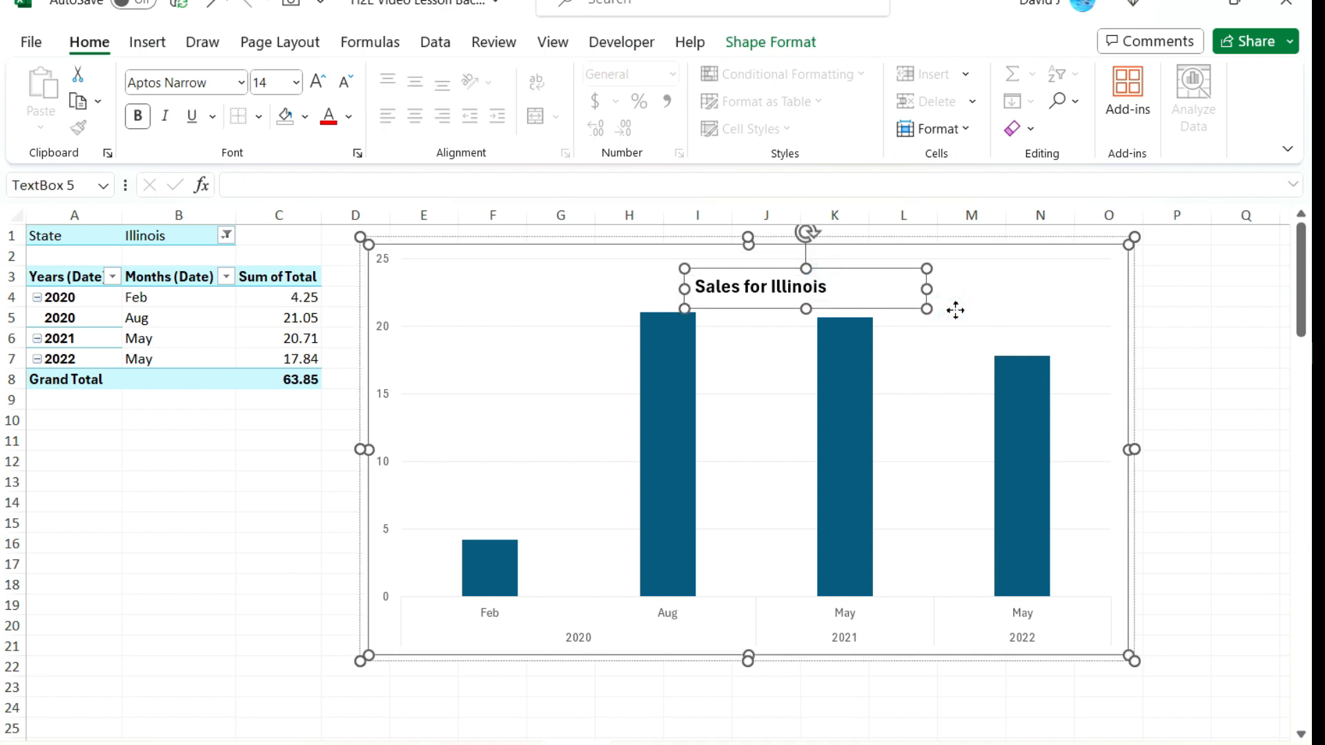
pyautogui.rightClick(906, 310)
pyautogui.moveTo(1017, 495)
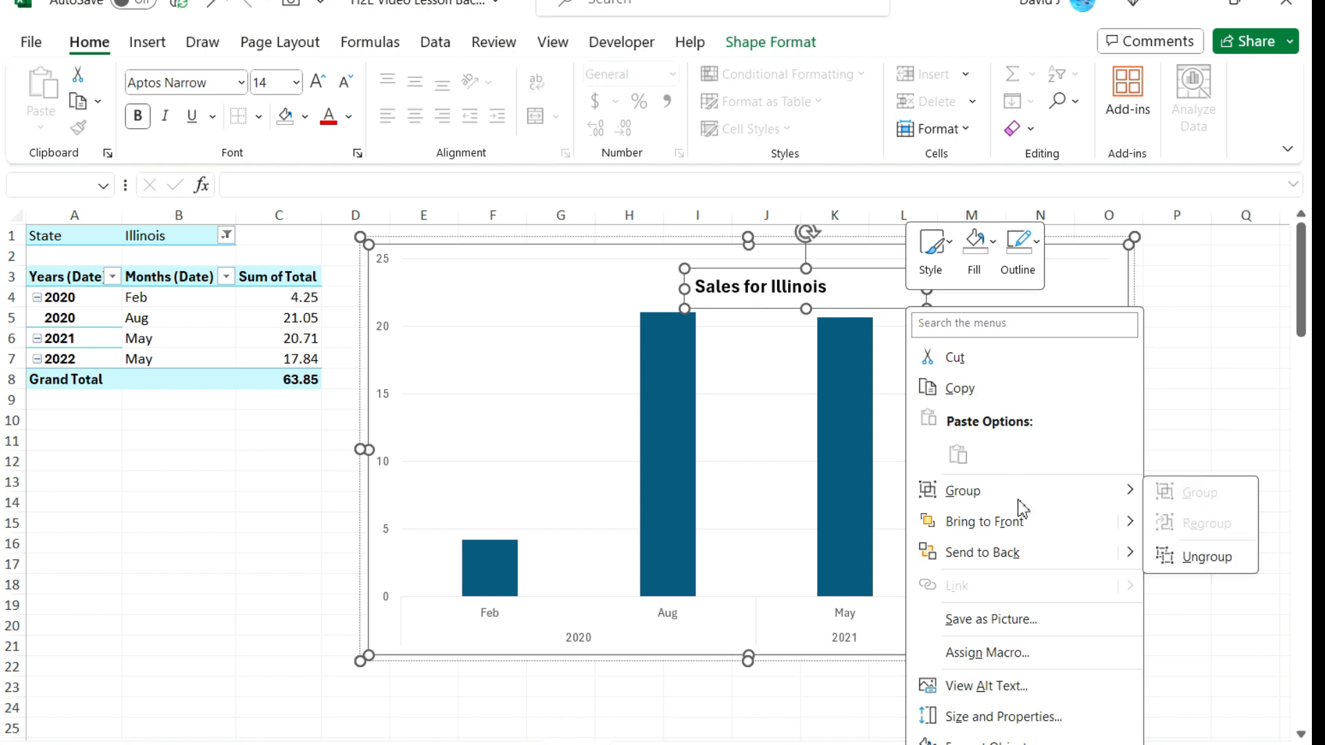
pyautogui.click(1220, 567)
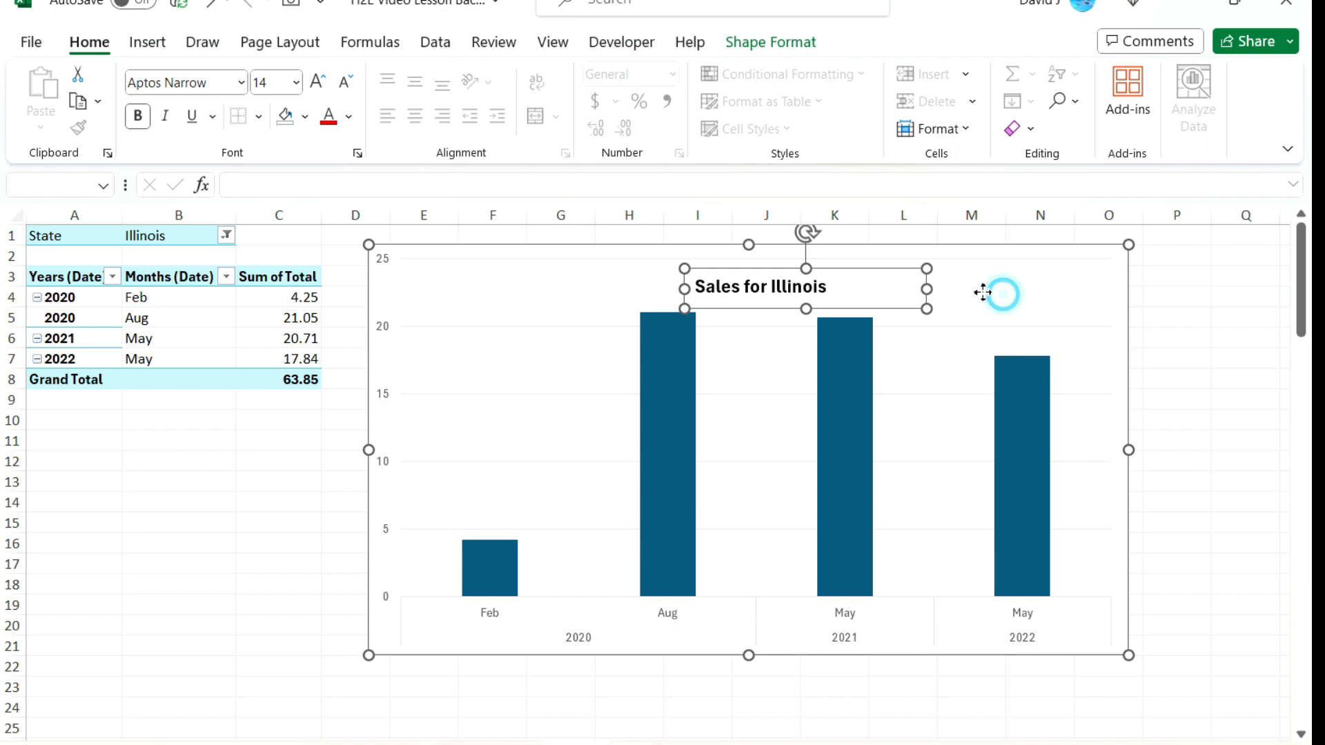
# - Move the ungrouped chart and text box down below cell H2, and shift only the chart slightly left
pyautogui.moveTo(1028, 250); pyautogui.dragTo(1013, 339)
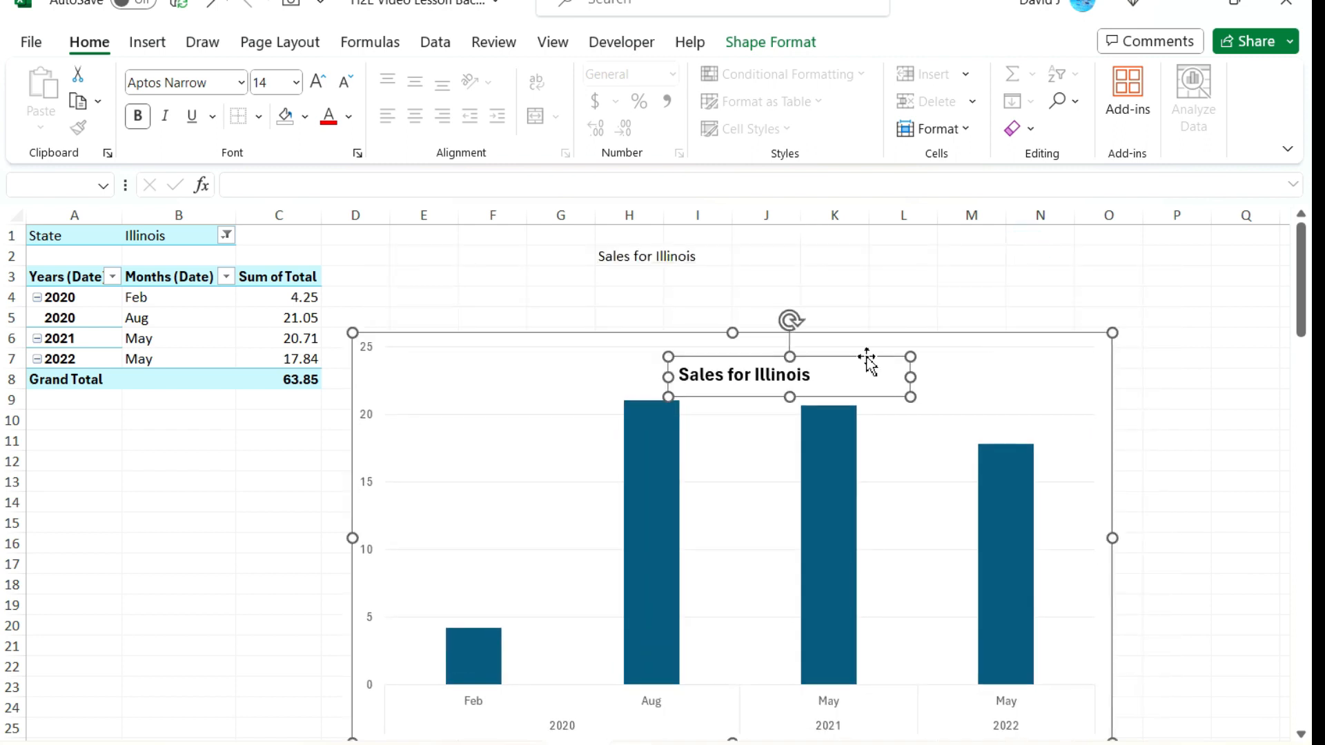
pyautogui.click(969, 318)
pyautogui.click(872, 384)
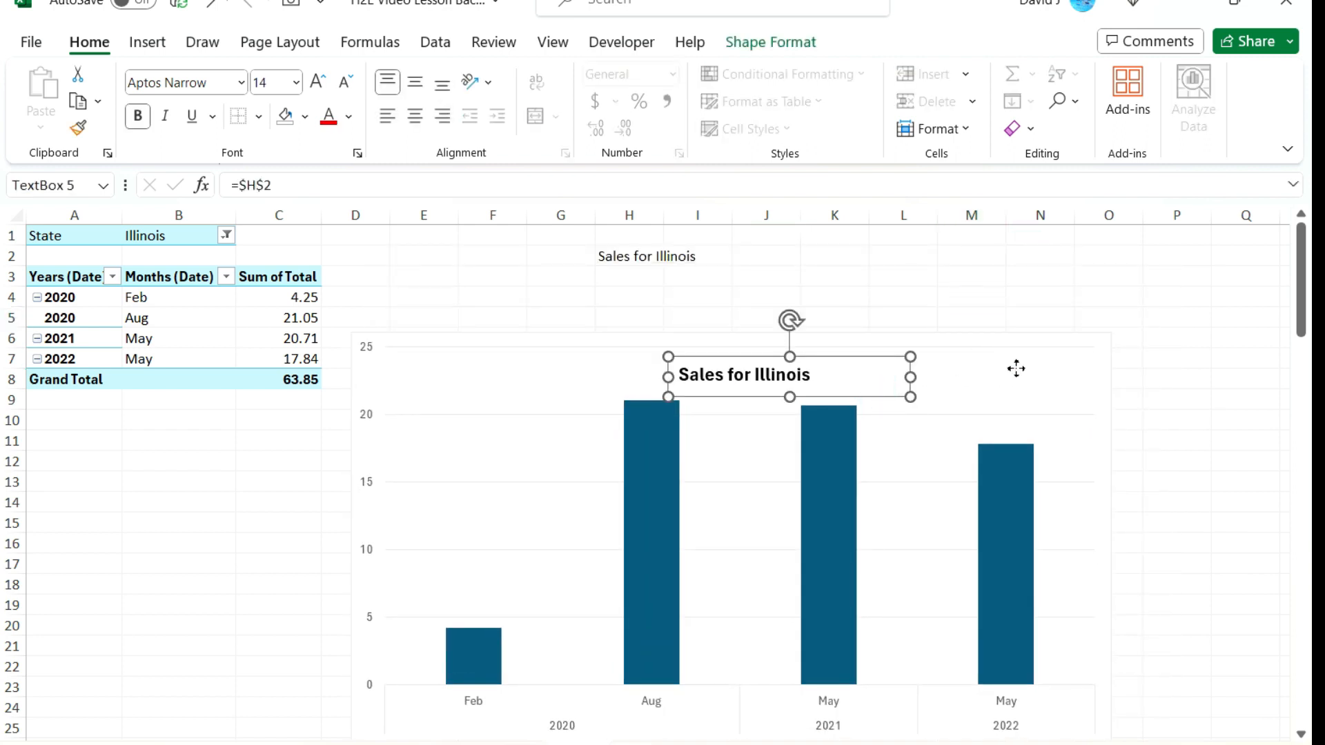
pyautogui.click(1096, 345)
pyautogui.moveTo(1093, 346)
pyautogui.mouseDown()
pyautogui.moveTo(1080, 334)
pyautogui.moveTo(1132, 257)
pyautogui.moveTo(1229, 293)
pyautogui.moveTo(1091, 292)
pyautogui.moveTo(1141, 332)
pyautogui.moveTo(1088, 320)
pyautogui.moveTo(1082, 345)
pyautogui.mouseUp()
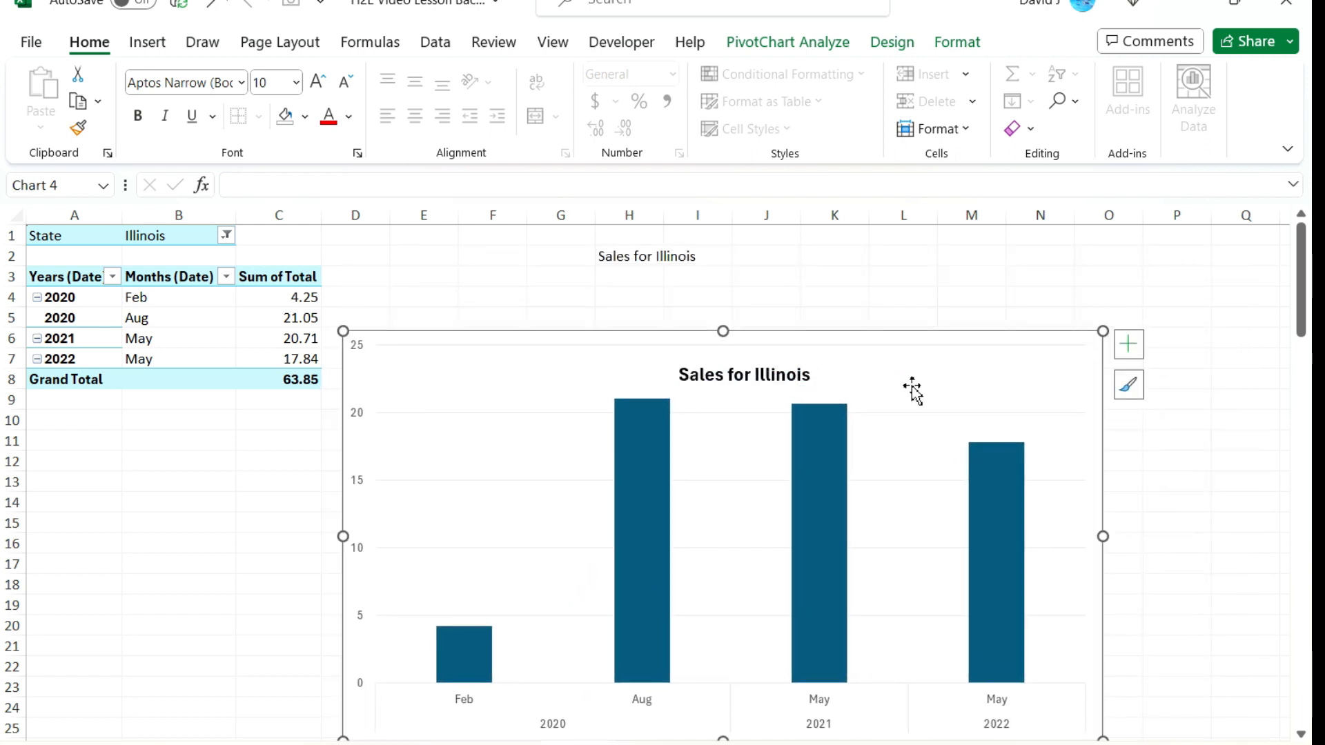
# - Select the chart and title text box together, move them up and to the right, and group them again
pyautogui.click(810, 377)
pyautogui.moveTo(946, 341); pyautogui.dragTo(999, 297)
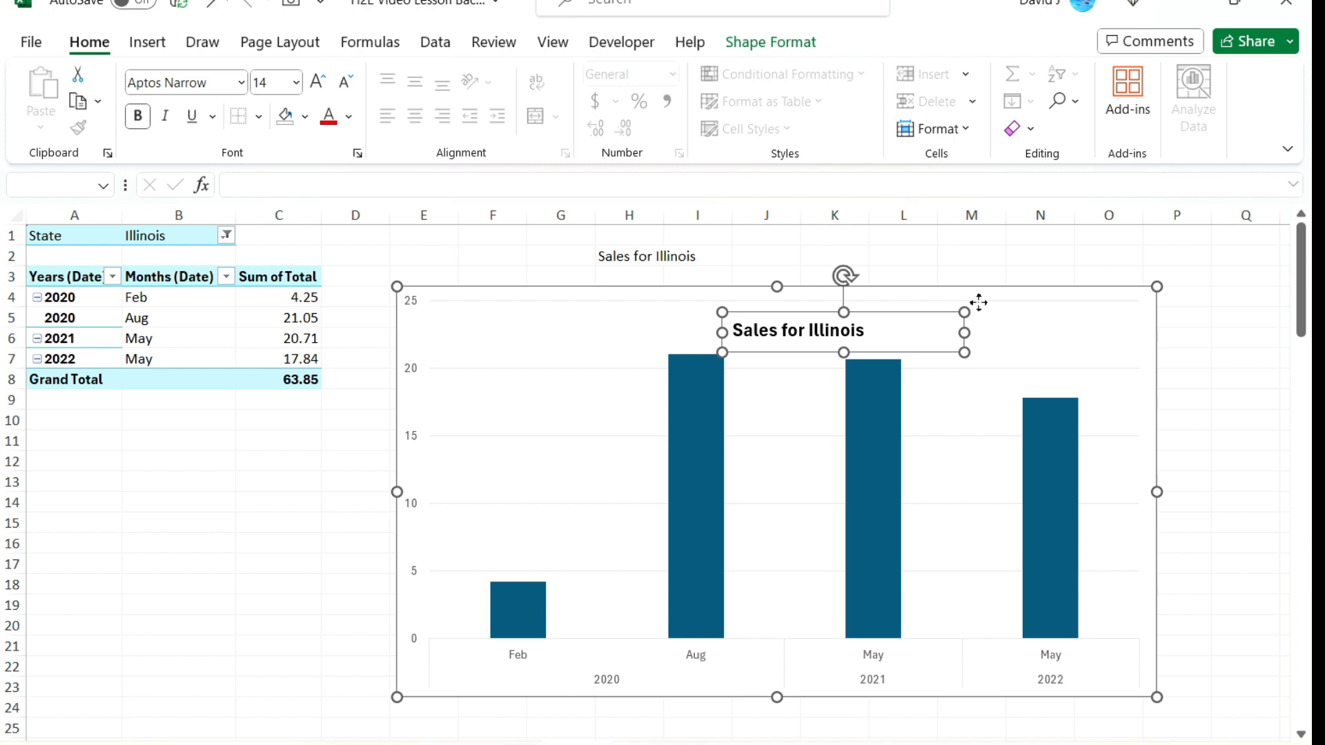
pyautogui.click(1148, 337)
pyautogui.rightClick(946, 348)
pyautogui.click(1062, 526)
pyautogui.click(1228, 523)
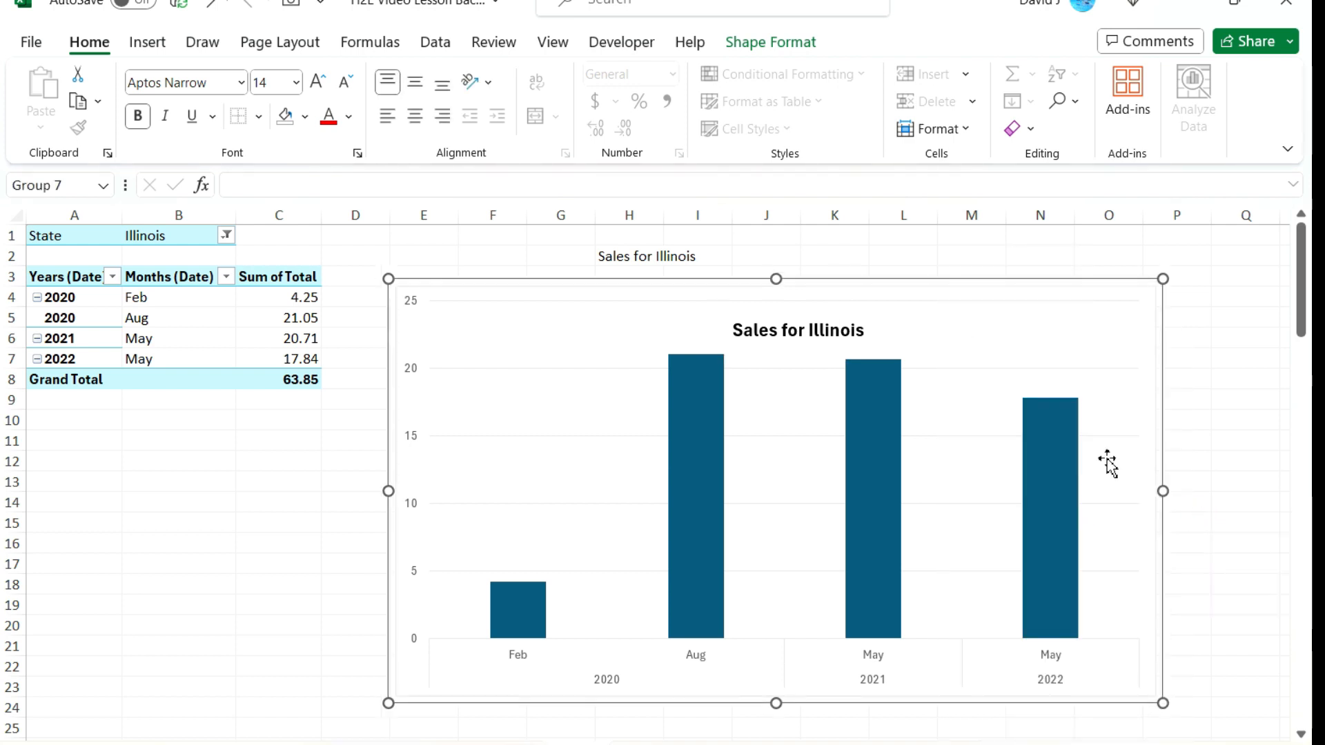
# - Move the grouped chart up over the title formula in cell H2 and back down to uncover it
pyautogui.click(1140, 322)
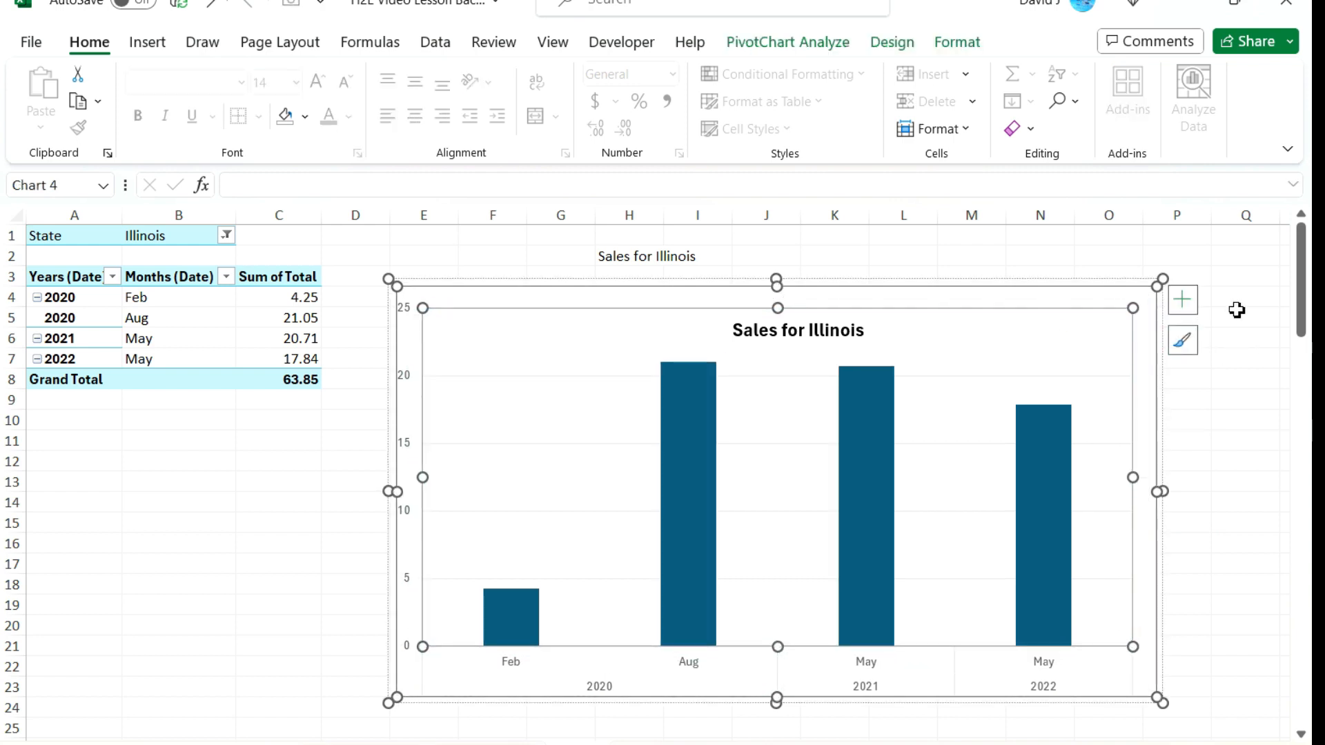
pyautogui.click(1143, 282)
pyautogui.moveTo(1143, 282); pyautogui.dragTo(1104, 232)
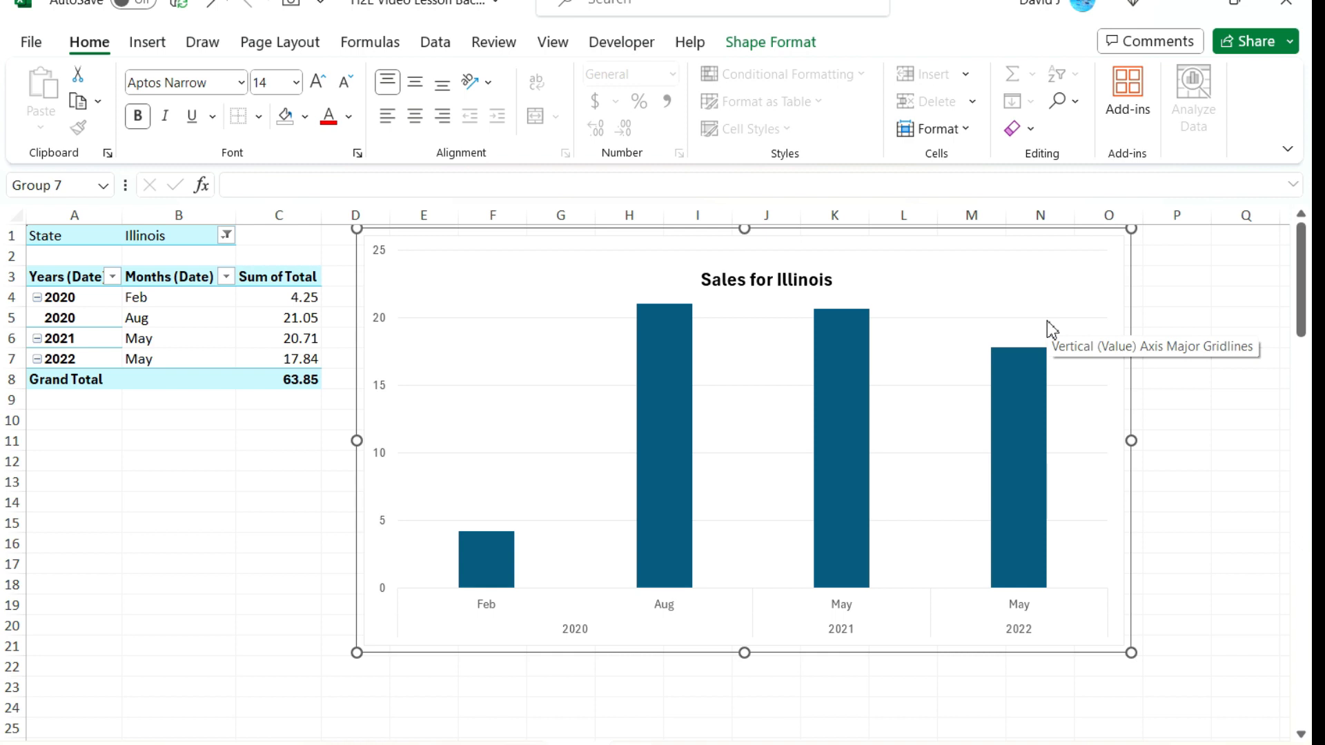
pyautogui.click(1102, 241)
pyautogui.moveTo(1112, 235); pyautogui.dragTo(1143, 290)
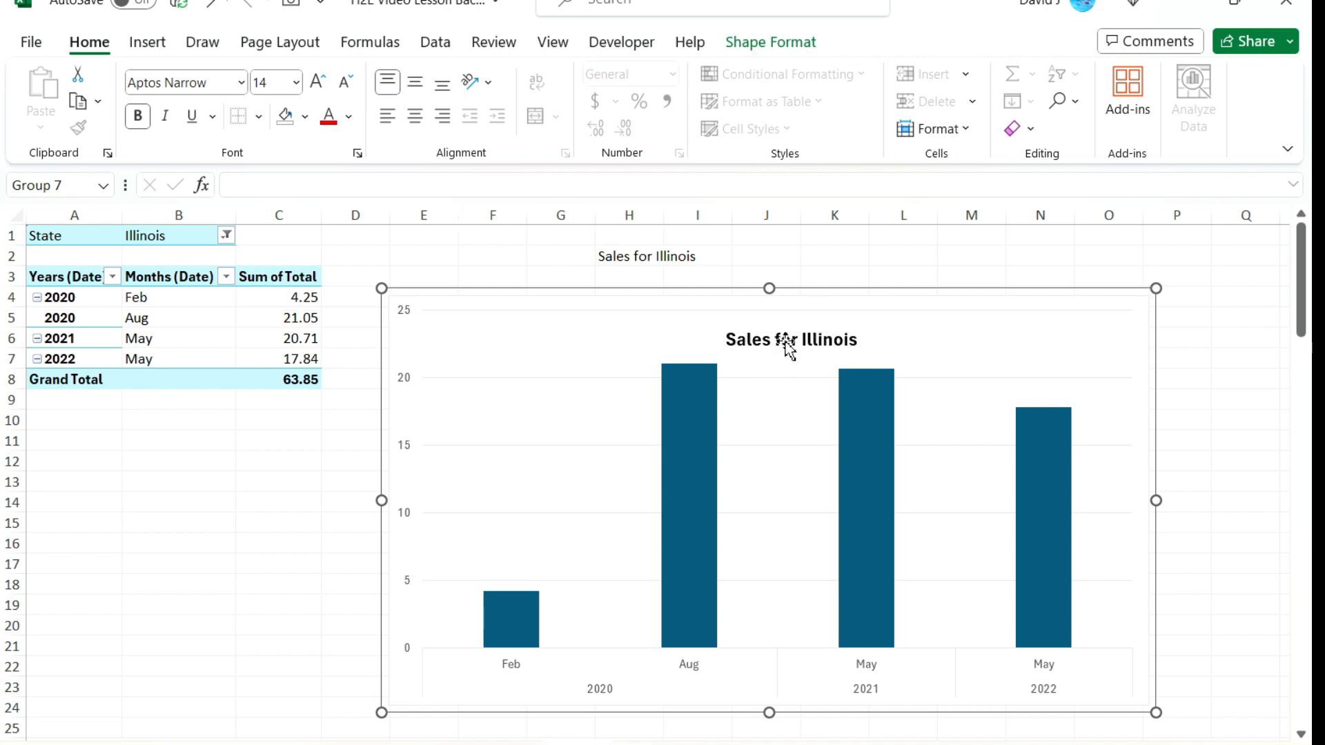
# - Filter the PivotTable's State field to Maryland
pyautogui.click(226, 236)
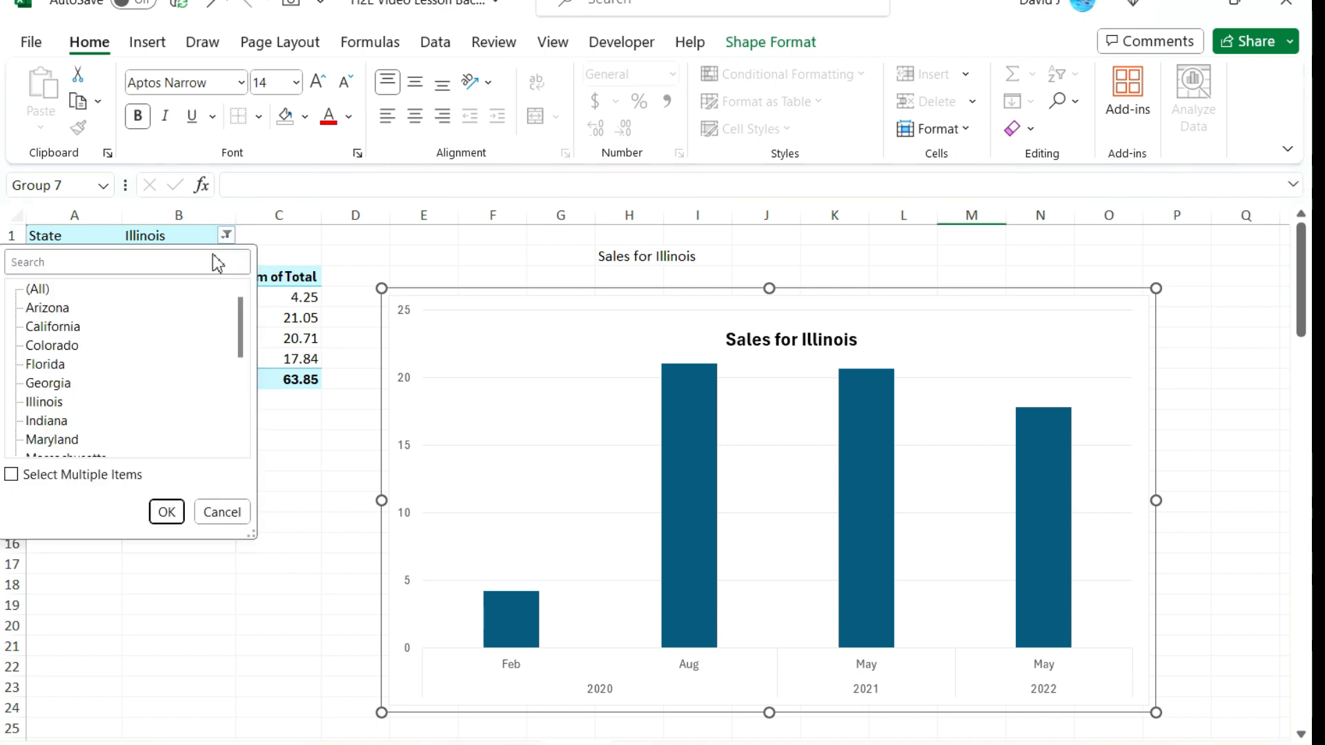
pyautogui.click(74, 438)
pyautogui.click(166, 511)
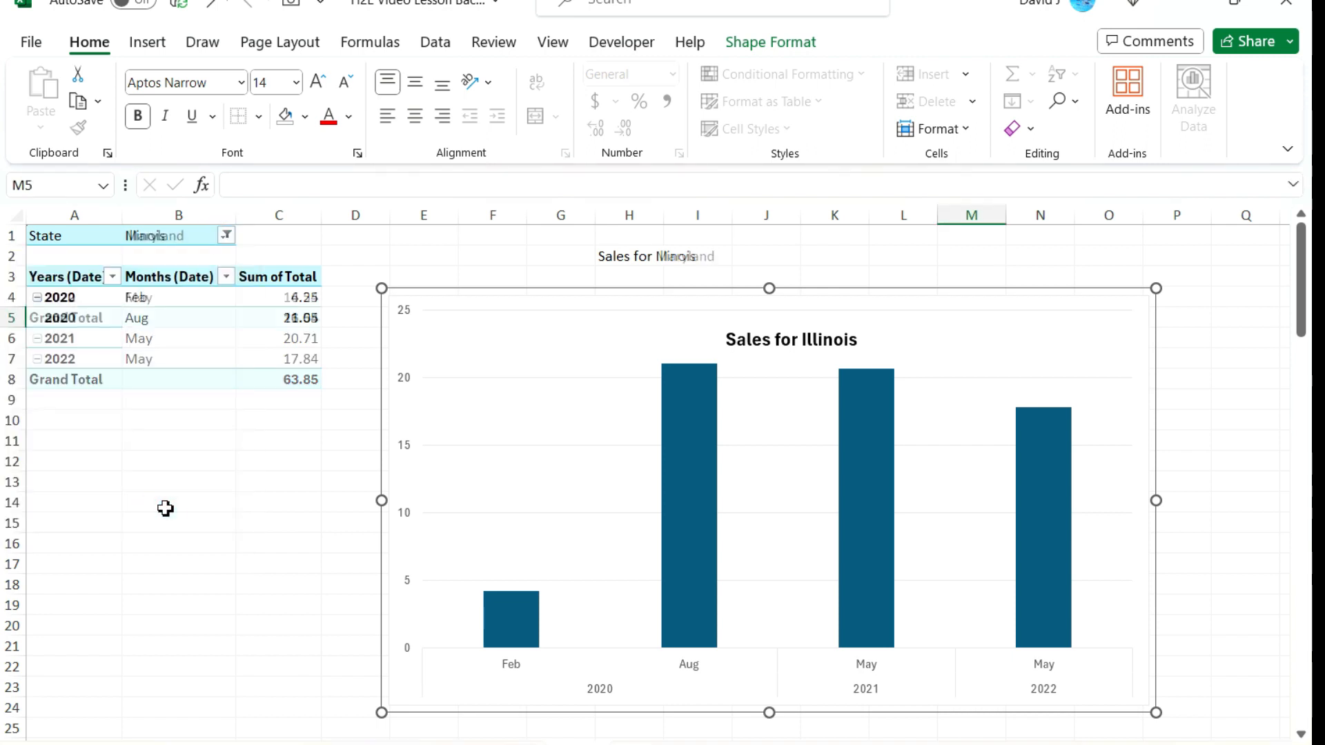
# - Lower the top edge of the chart's plot area and move the title text box up and left above it
pyautogui.click(826, 341)
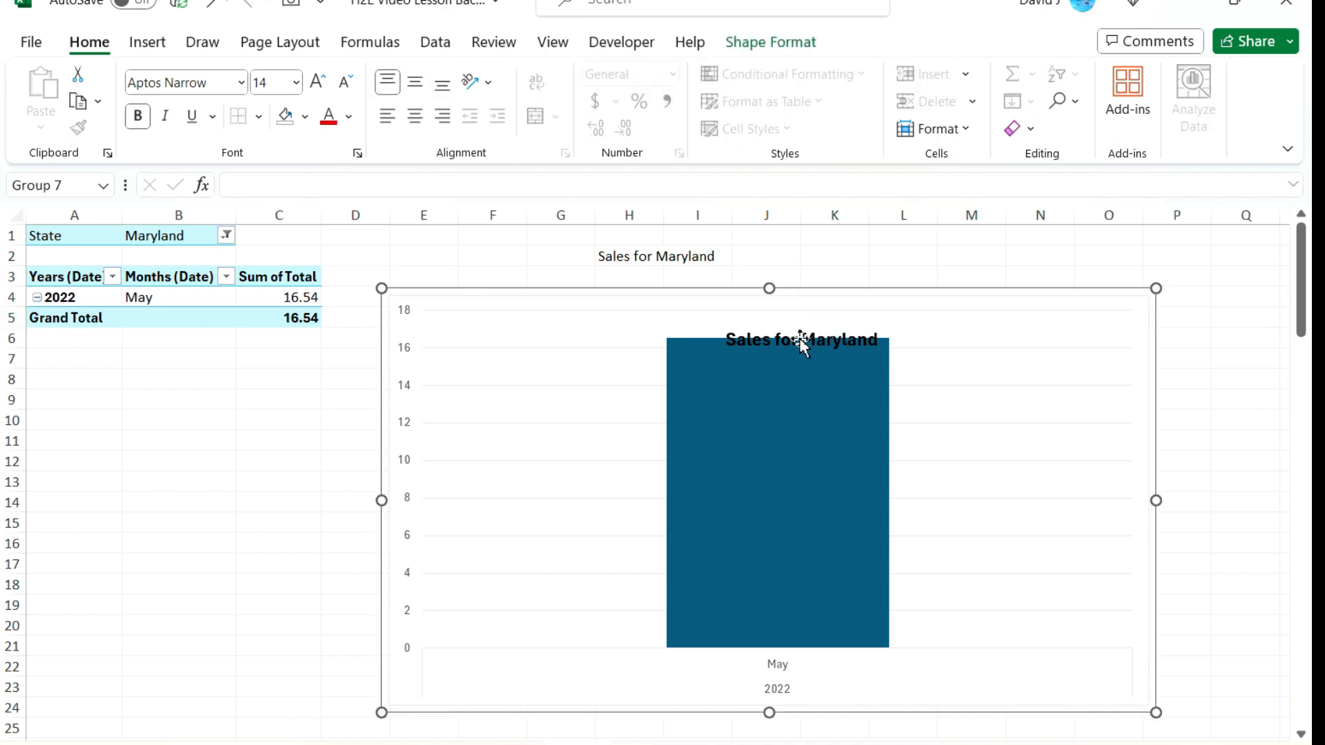
pyautogui.click(616, 316)
pyautogui.moveTo(777, 311); pyautogui.dragTo(779, 356)
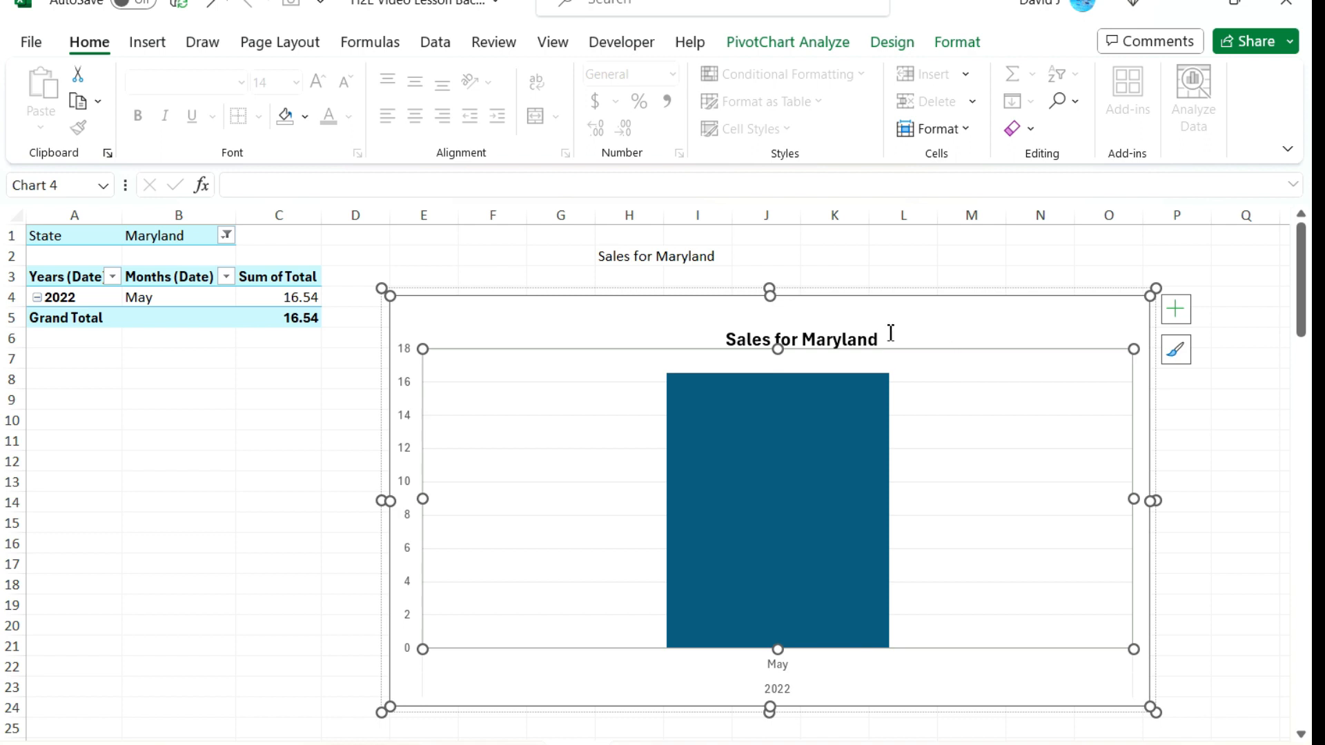
pyautogui.click(846, 337)
pyautogui.moveTo(863, 325); pyautogui.dragTo(834, 304)
pyautogui.click(1011, 323)
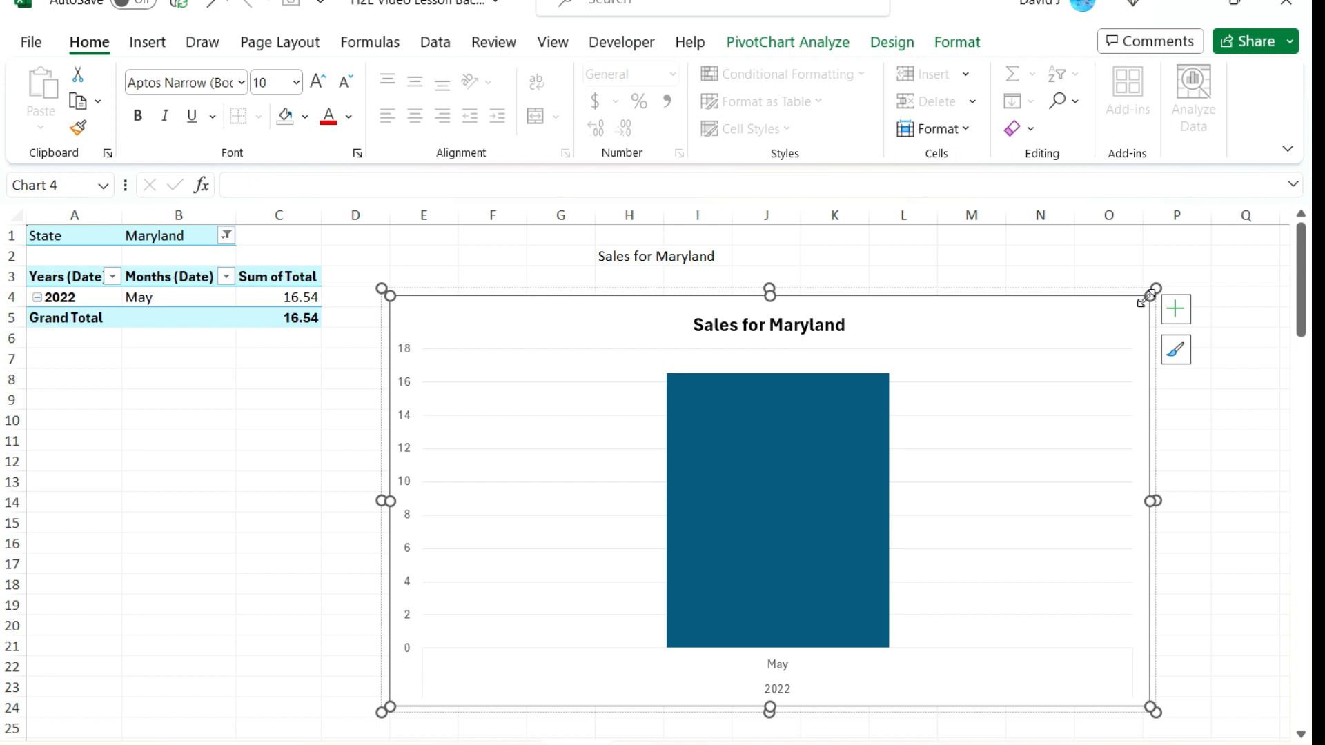
# - Select the plot area, chart area and title text box in turn to examine the group's individual elements
pyautogui.click(969, 405)
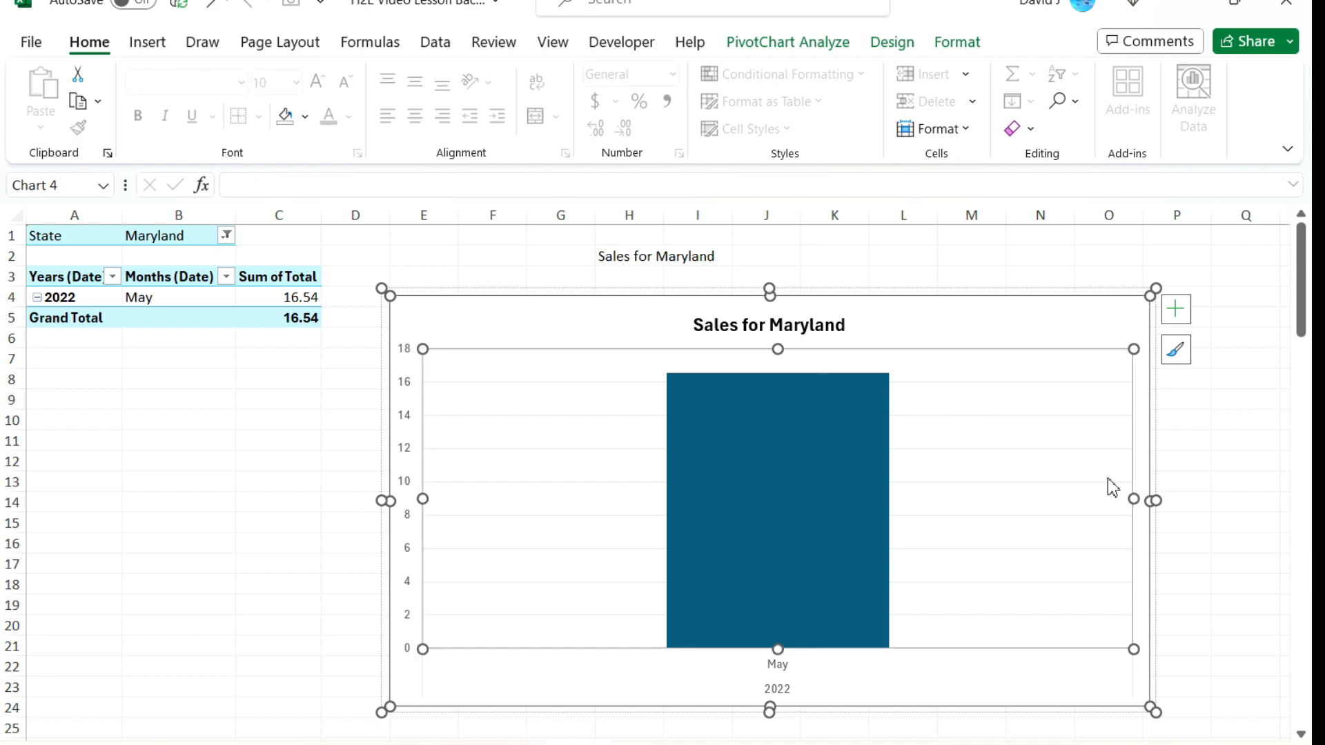
pyautogui.click(1106, 299)
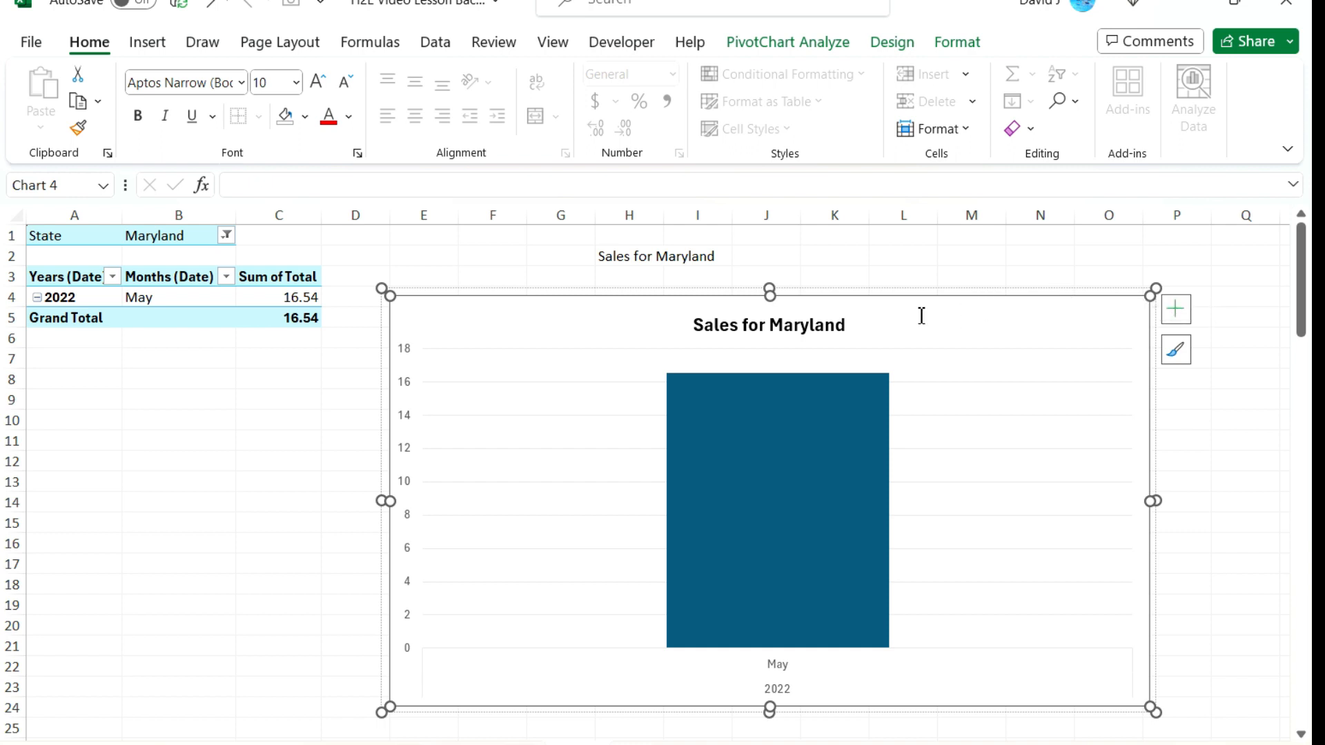
pyautogui.click(833, 321)
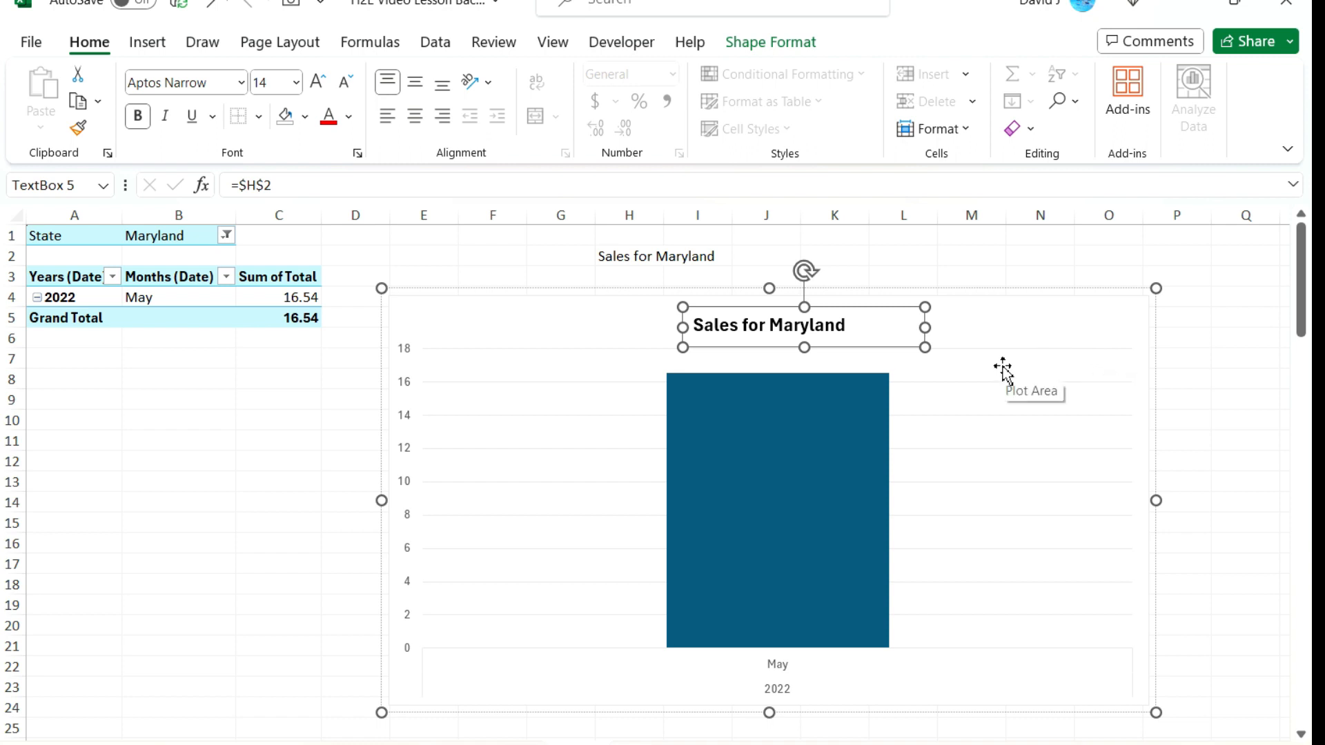
pyautogui.click(958, 322)
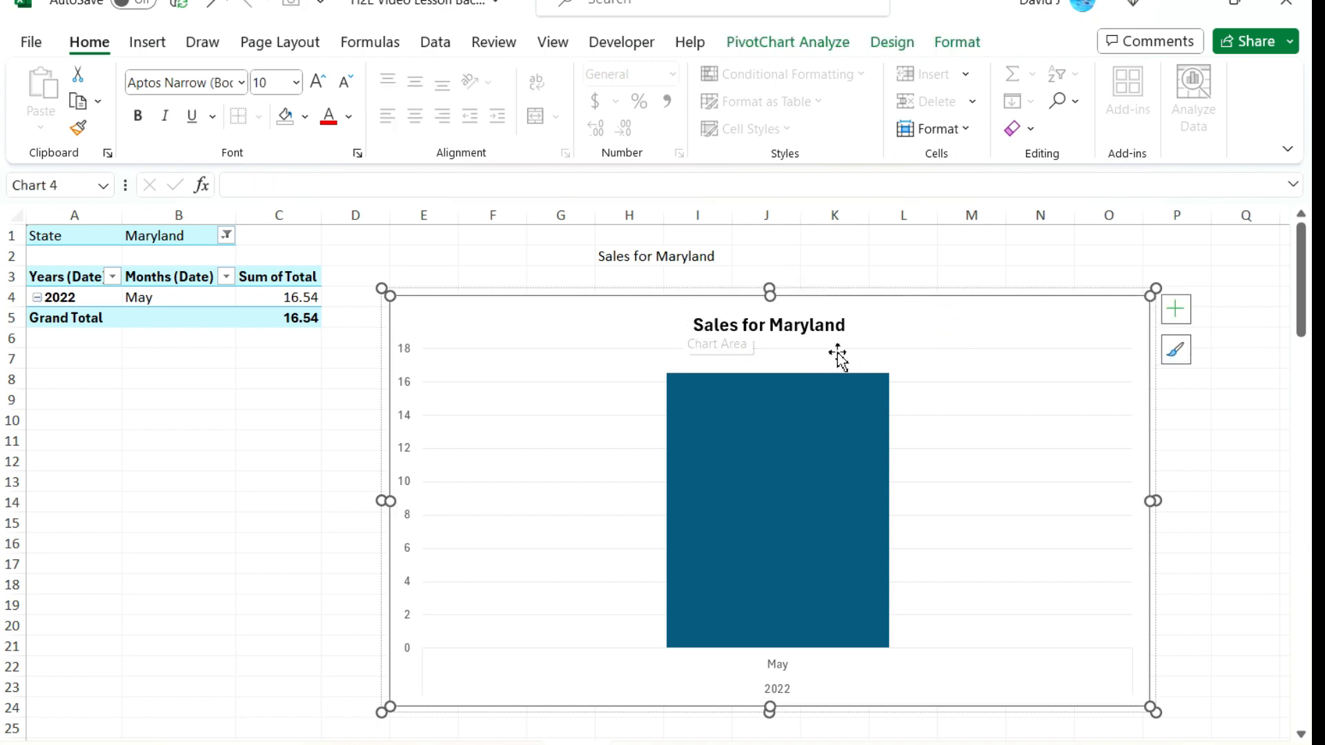
# - Shrink the plot area further from the top to leave a wider gap below the title
pyautogui.click(933, 434)
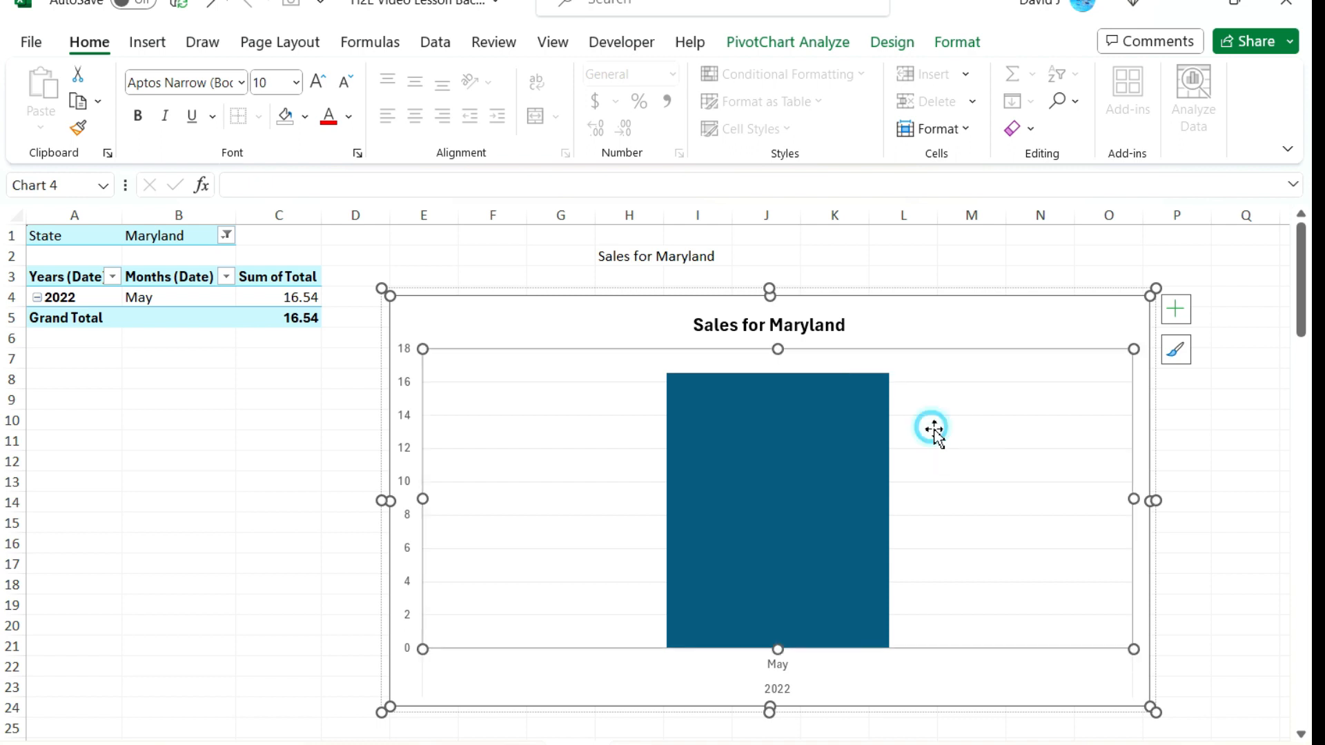
pyautogui.moveTo(778, 348); pyautogui.dragTo(778, 408)
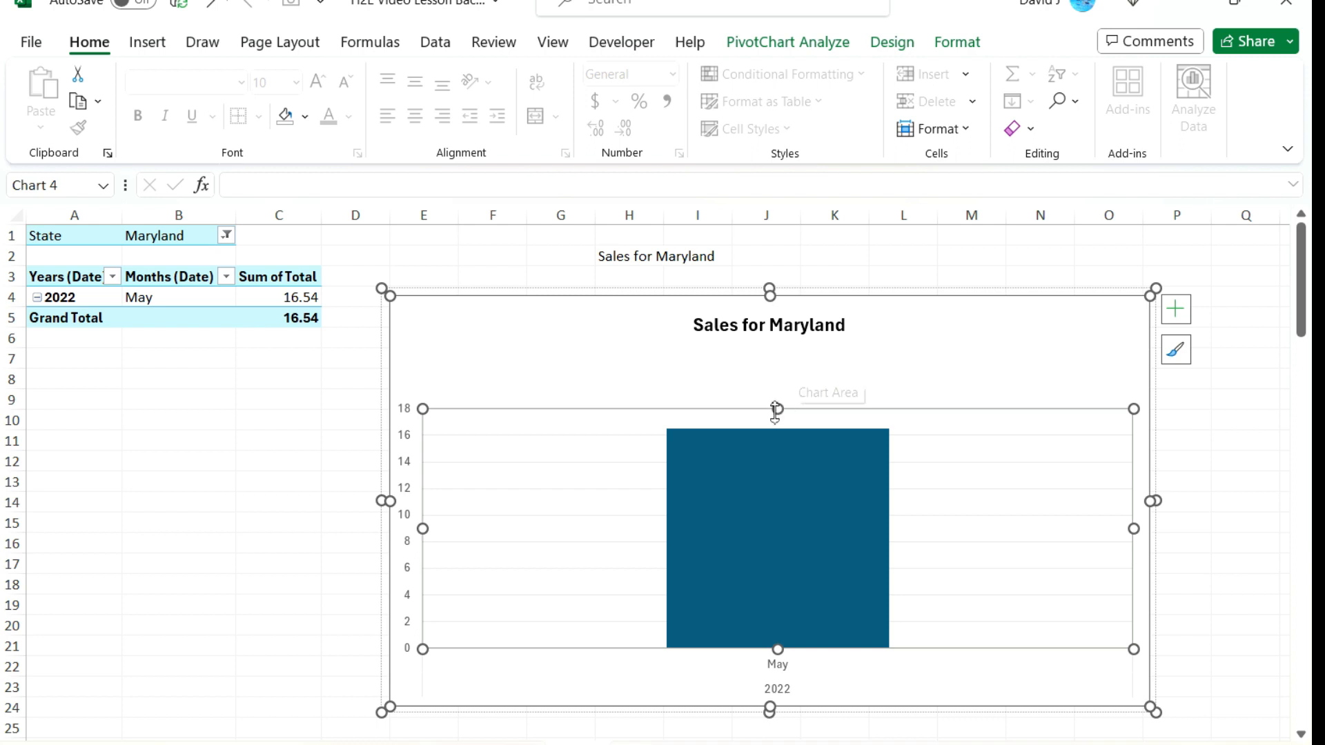
pyautogui.moveTo(778, 409); pyautogui.dragTo(774, 376)
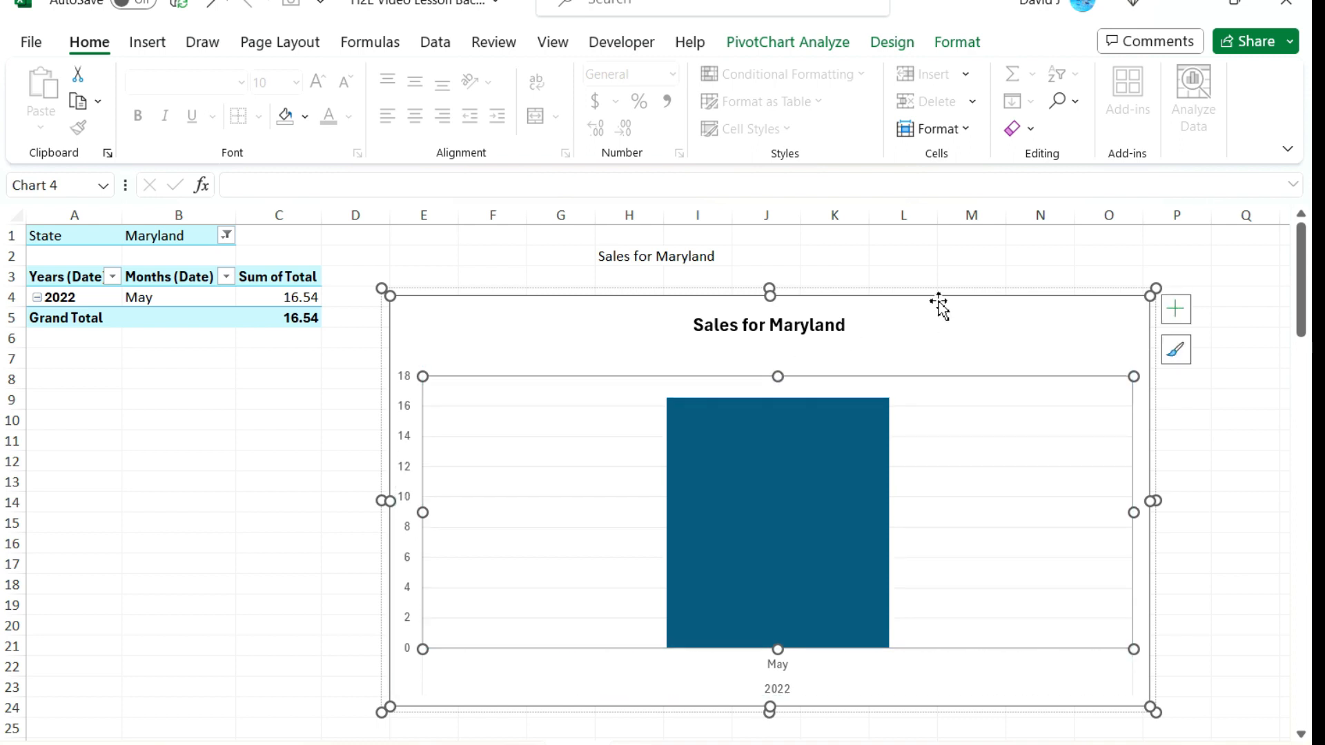
# - Try to move the chart alone inside the group, and undo that move
pyautogui.click(927, 350)
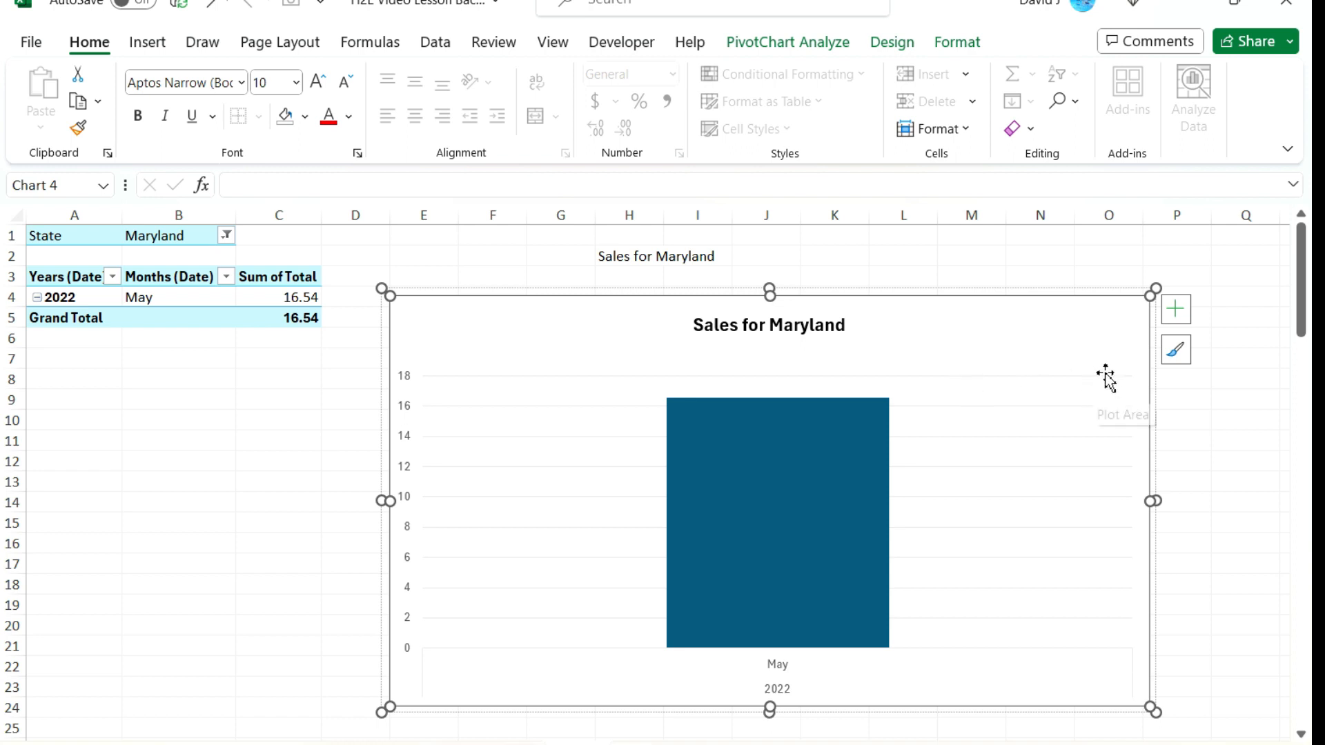
pyautogui.moveTo(1100, 319)
pyautogui.mouseDown()
pyautogui.moveTo(996, 323)
pyautogui.moveTo(902, 349)
pyautogui.moveTo(1083, 322)
pyautogui.mouseUp()
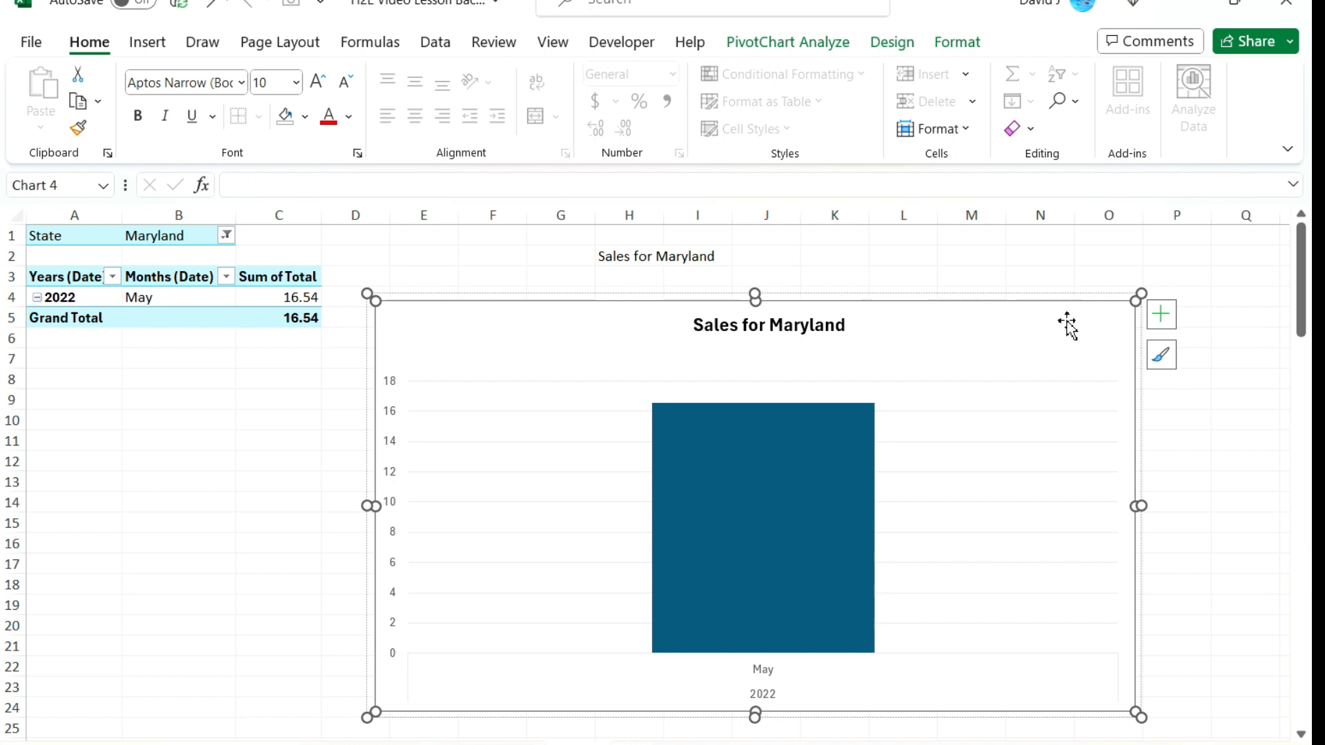
pyautogui.hotkey('ctrl', 'z')
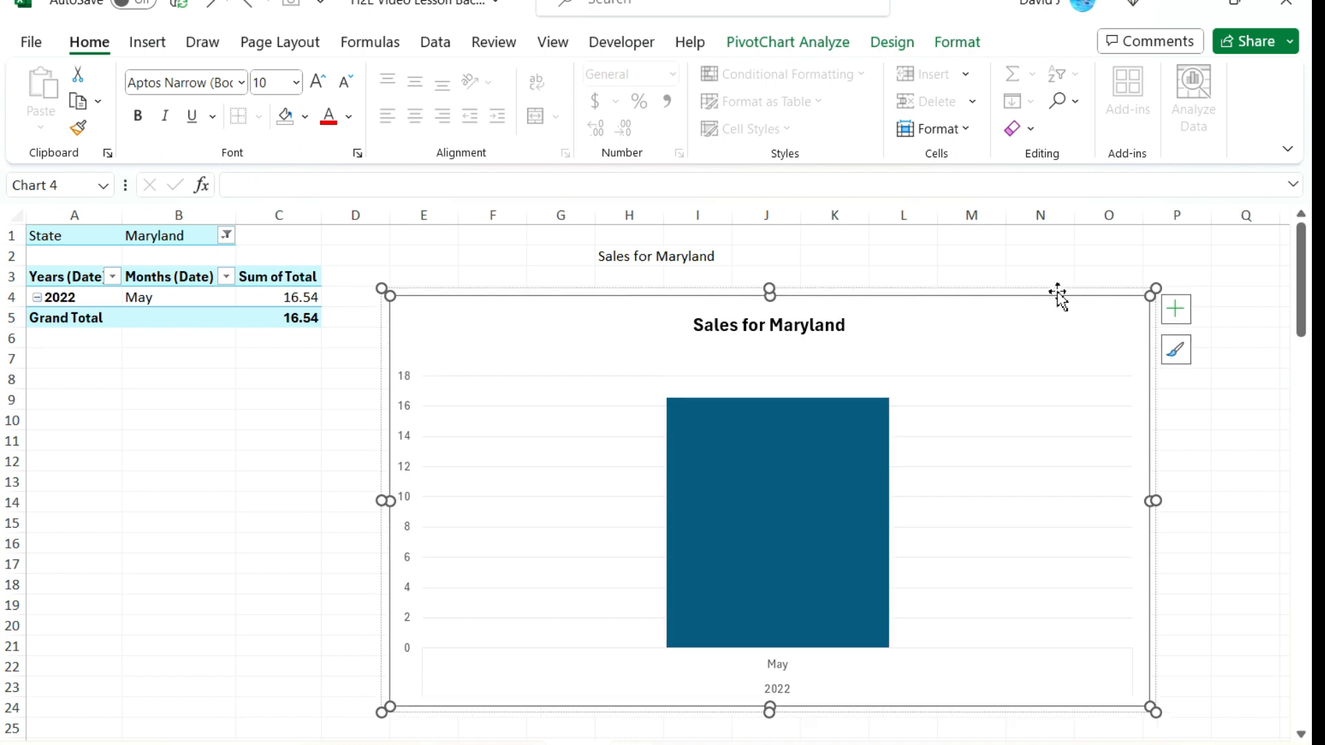
# - Move the whole grouped chart slightly up and filter the PivotTable's State field to Illinois
pyautogui.click(1053, 289)
pyautogui.moveTo(1049, 284)
pyautogui.mouseDown()
pyautogui.moveTo(1000, 281)
pyautogui.moveTo(1082, 260)
pyautogui.moveTo(1048, 269)
pyautogui.mouseUp()
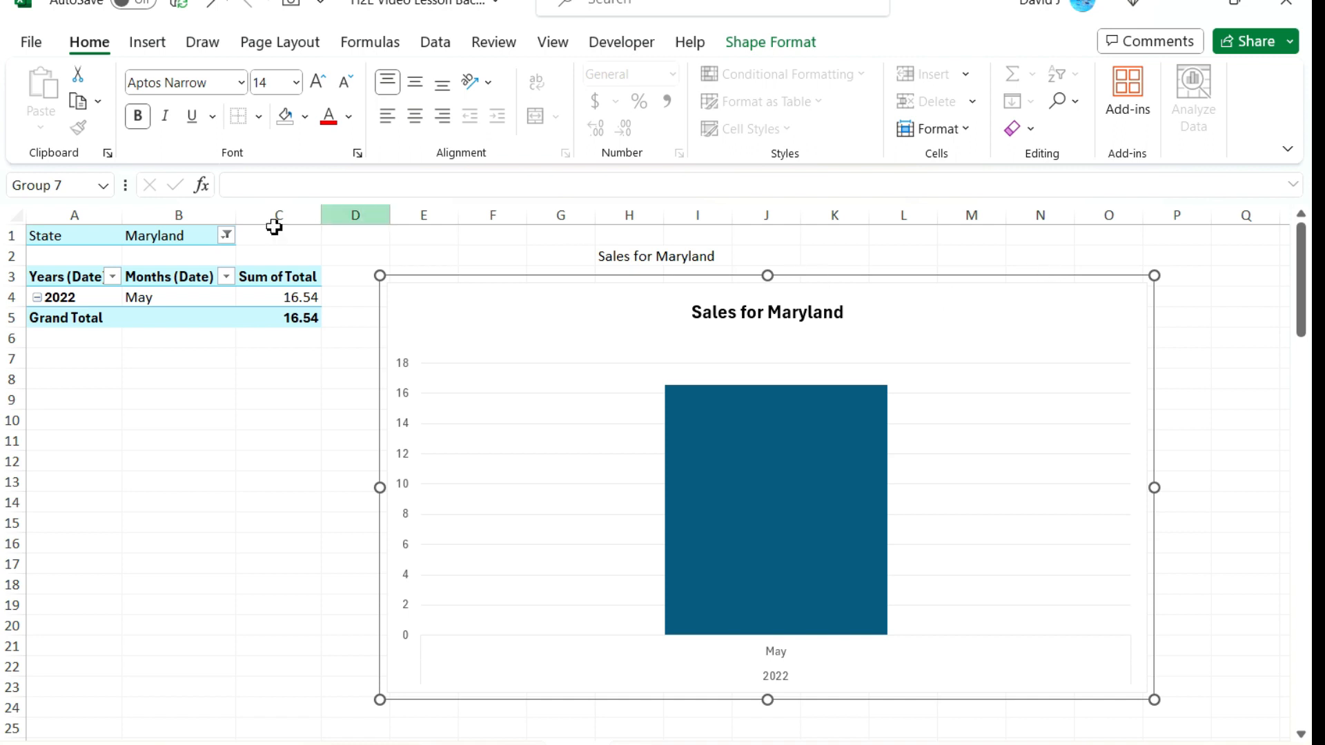
pyautogui.click(232, 236)
pyautogui.click(52, 404)
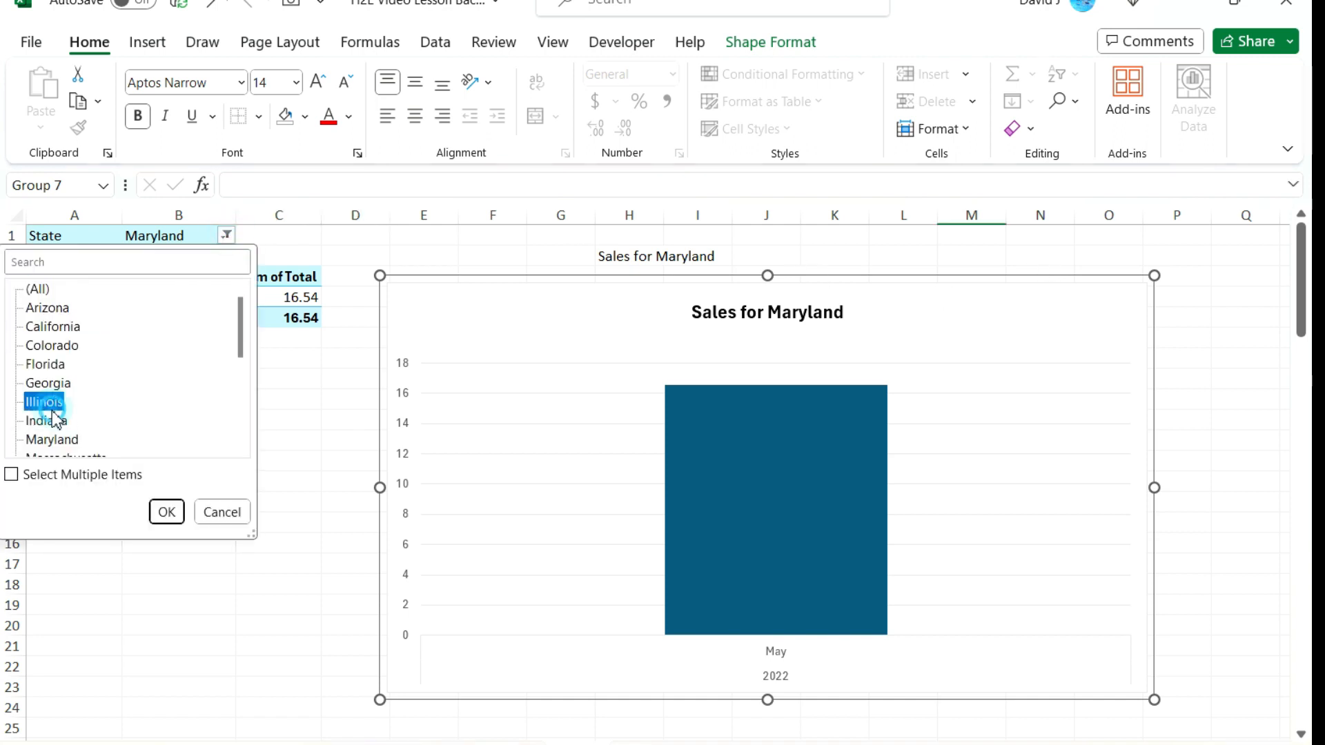
pyautogui.click(170, 516)
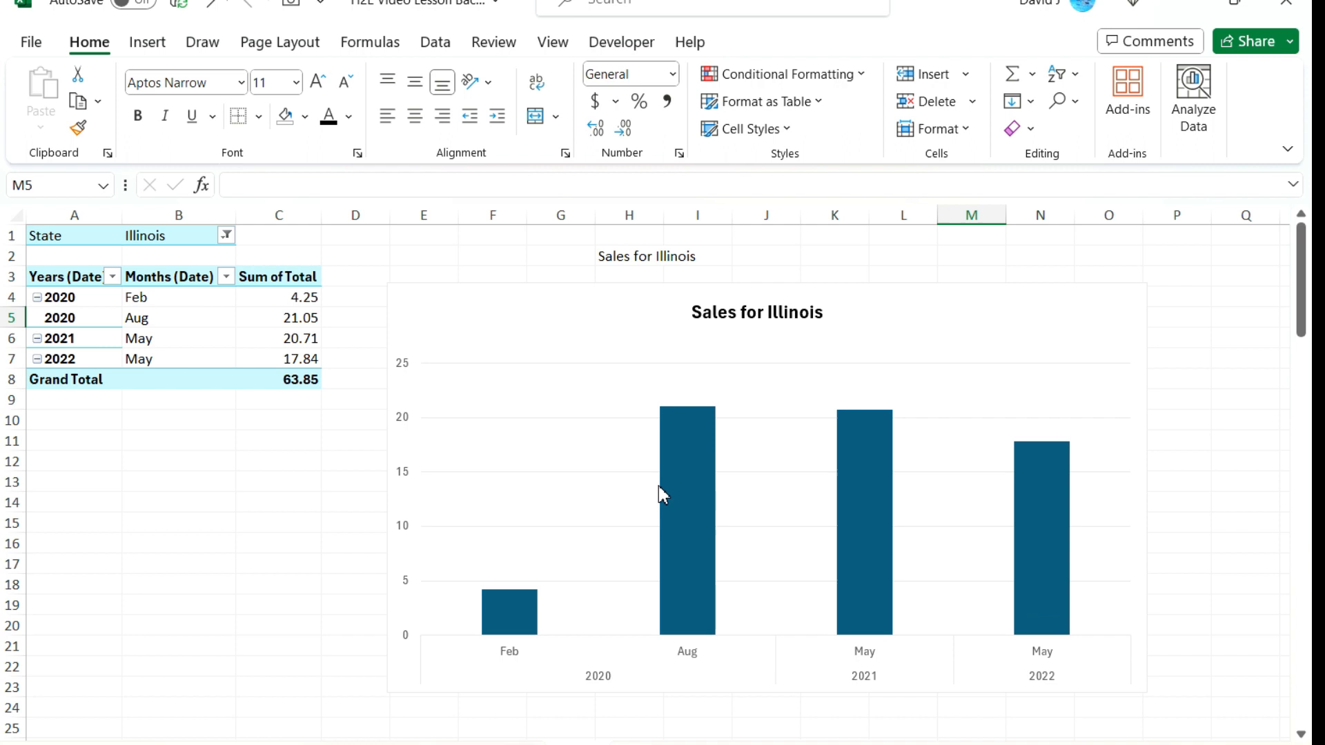
# - Select the title formula in cell H2 and draw a new text box just right of the chart title
pyautogui.moveTo(673, 503)
pyautogui.click(628, 256)
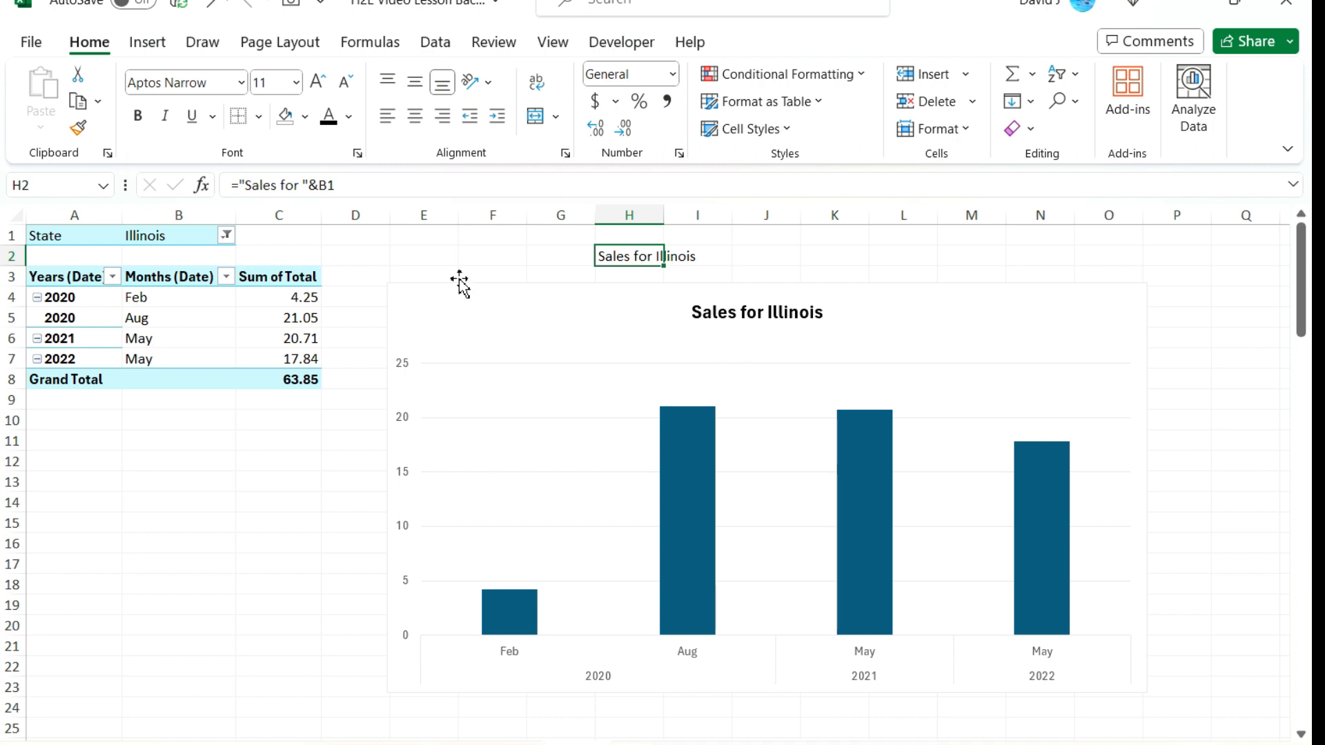
pyautogui.click(149, 43)
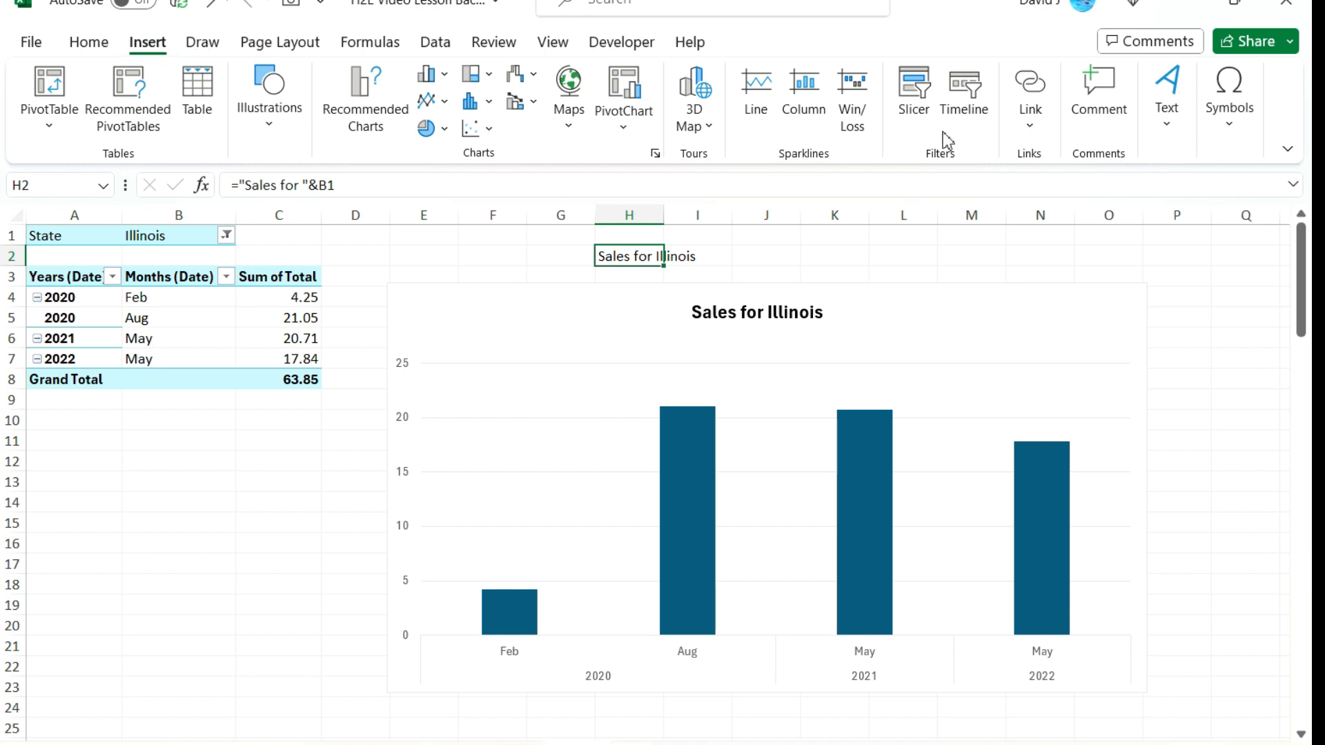
pyautogui.click(1164, 137)
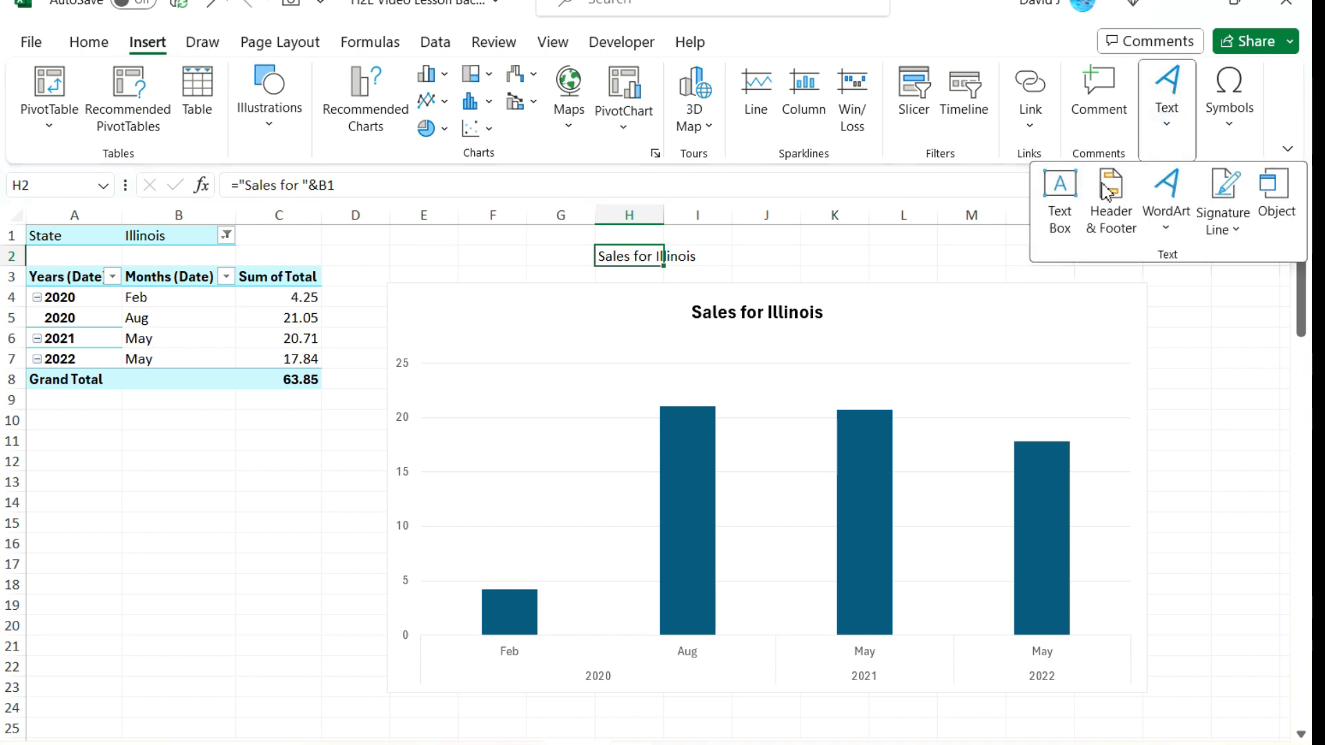
pyautogui.click(1070, 196)
pyautogui.moveTo(830, 249)
pyautogui.mouseDown()
pyautogui.moveTo(1023, 337)
pyautogui.moveTo(1002, 320)
pyautogui.mouseUp()
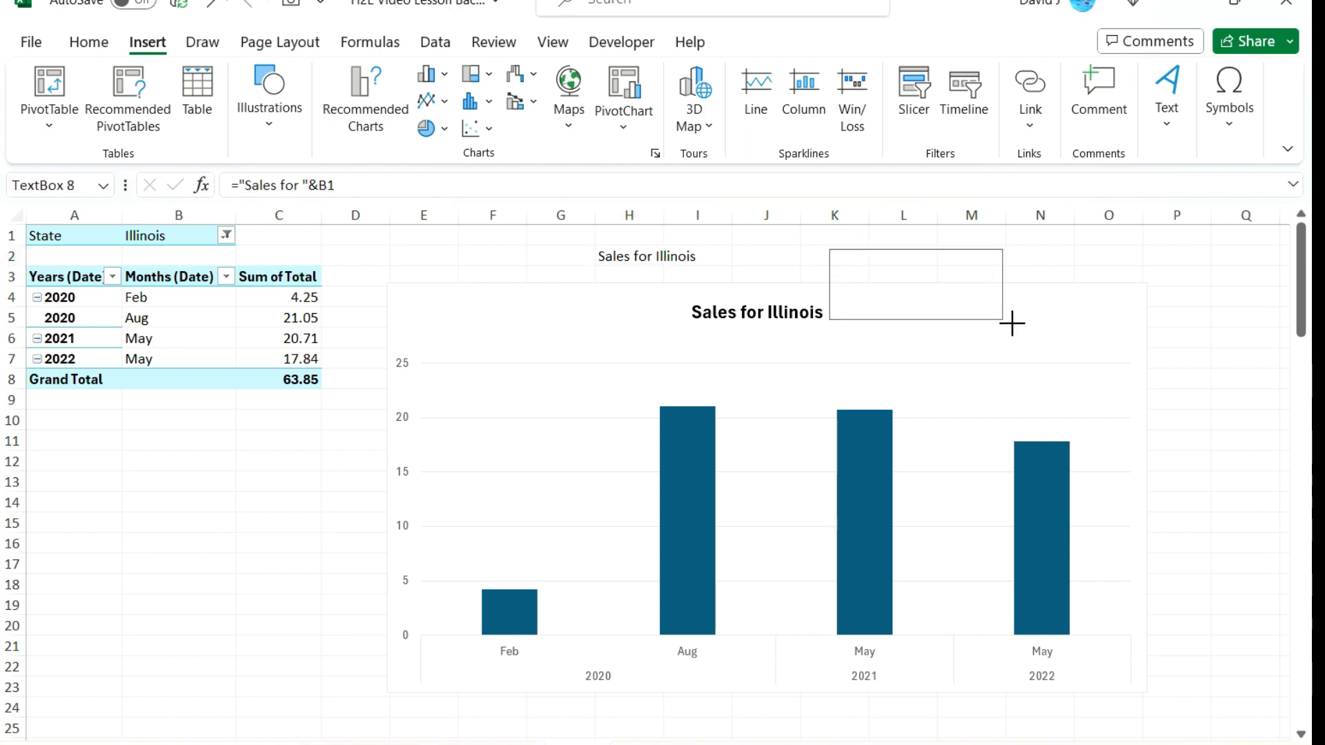
pyautogui.click(971, 249)
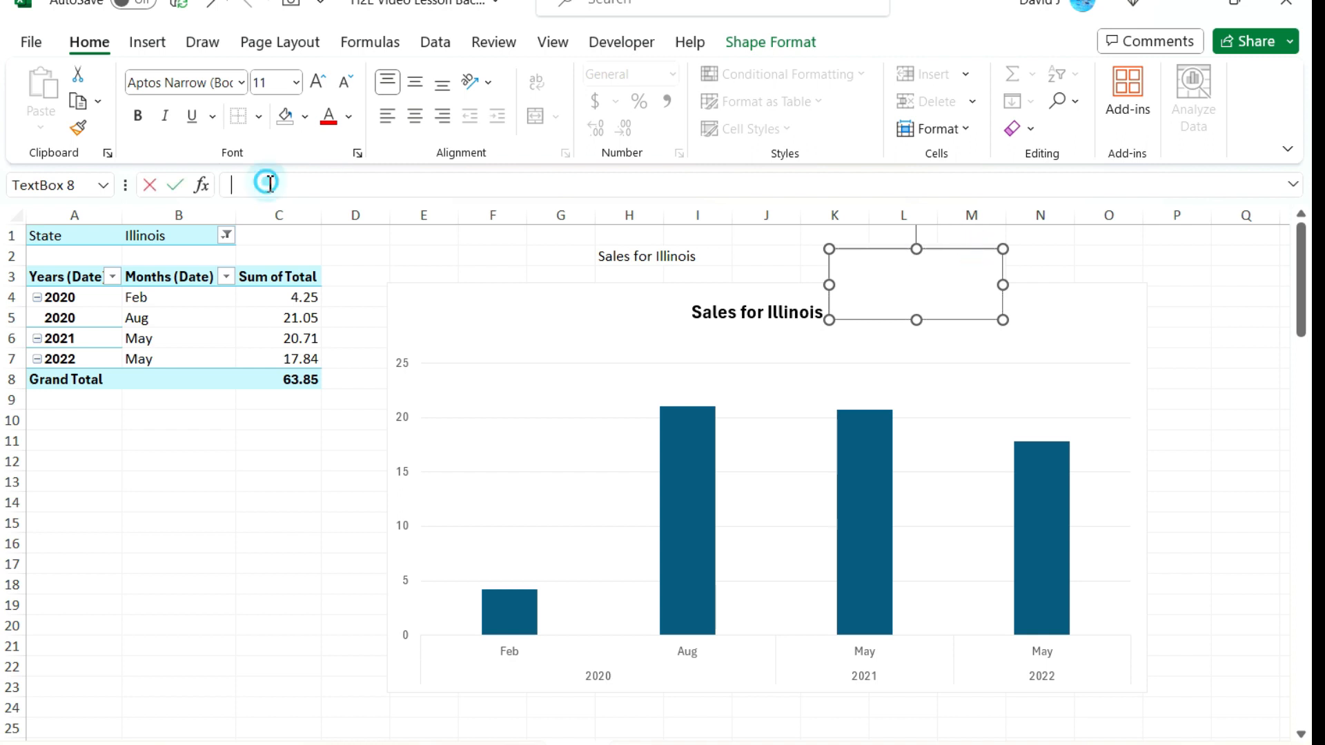
# - Link the new text box to cell H2 with a formula, and delete the text box
pyautogui.click(243, 184)
pyautogui.write('=')
pyautogui.click(623, 259)
pyautogui.press('Return')
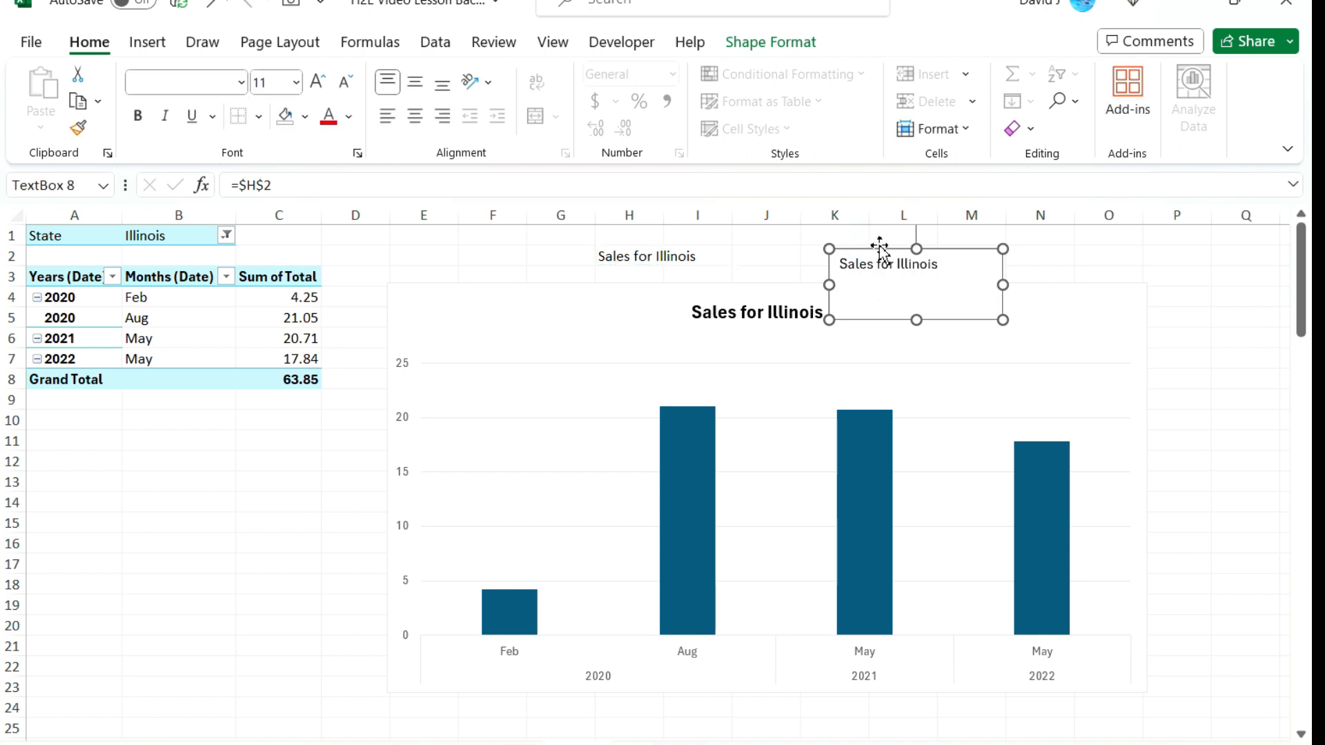
pyautogui.press('Delete')
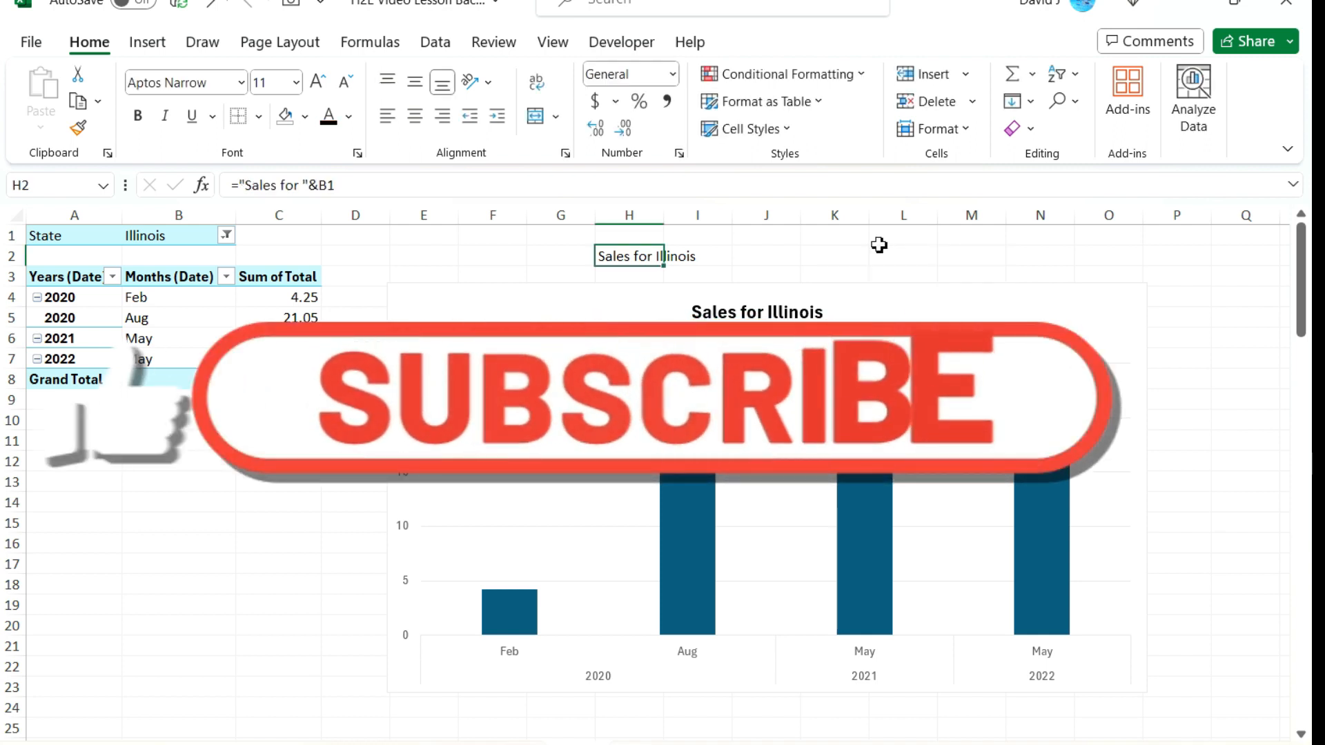